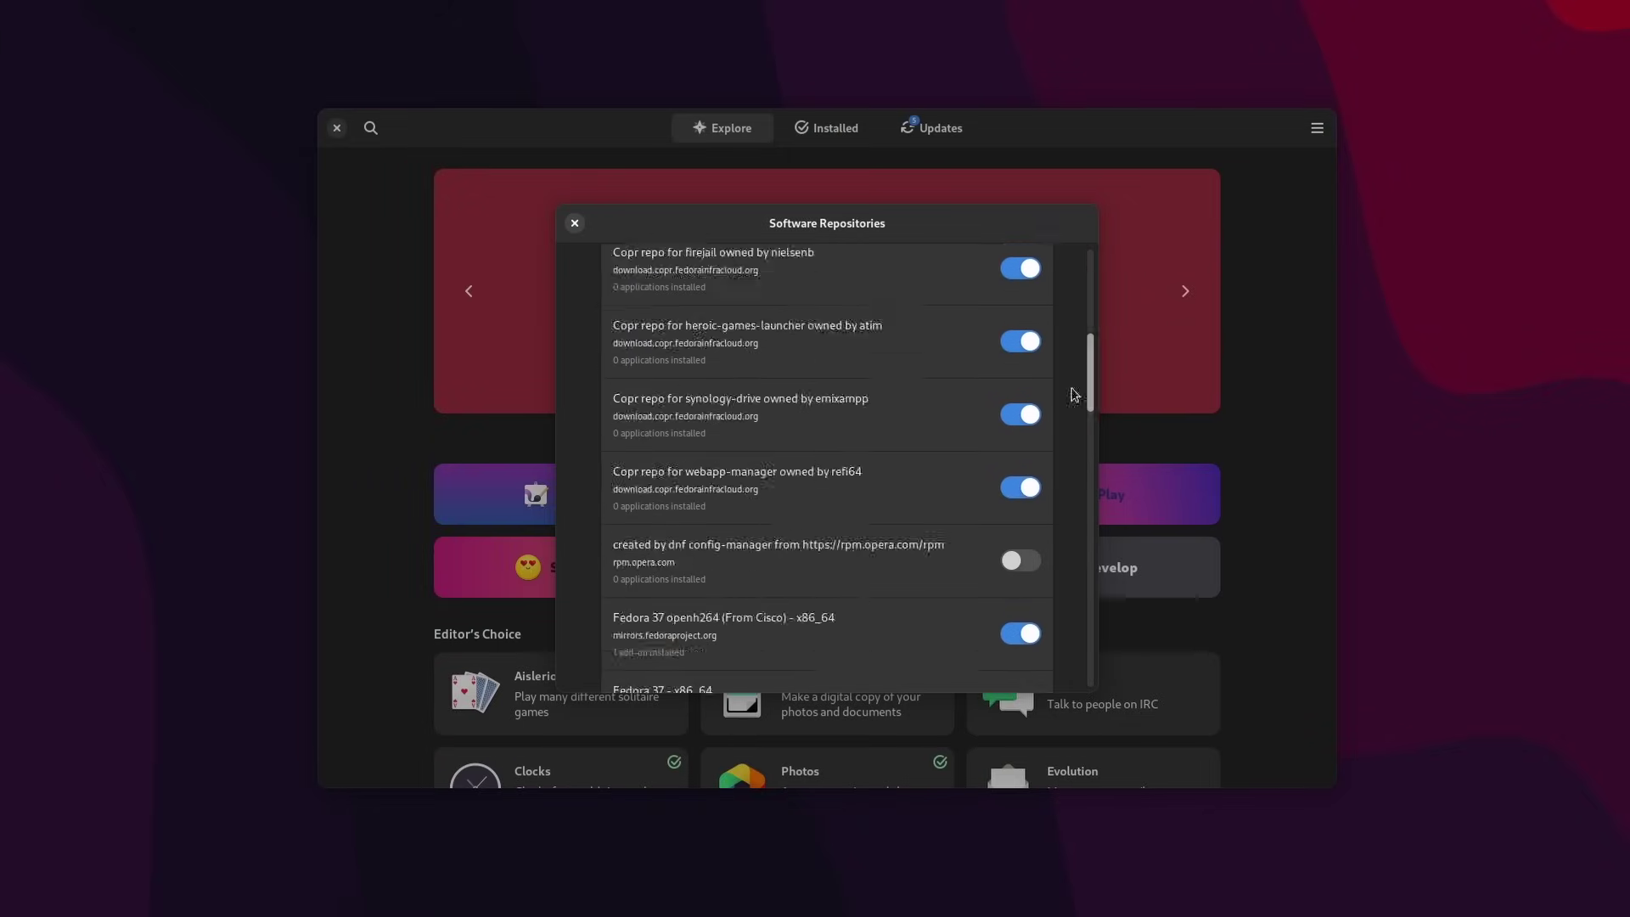
- Close the repositories list and search GNOME Software for nvidia, scrolling the driver results
scroll(1090, 686, down, 10)
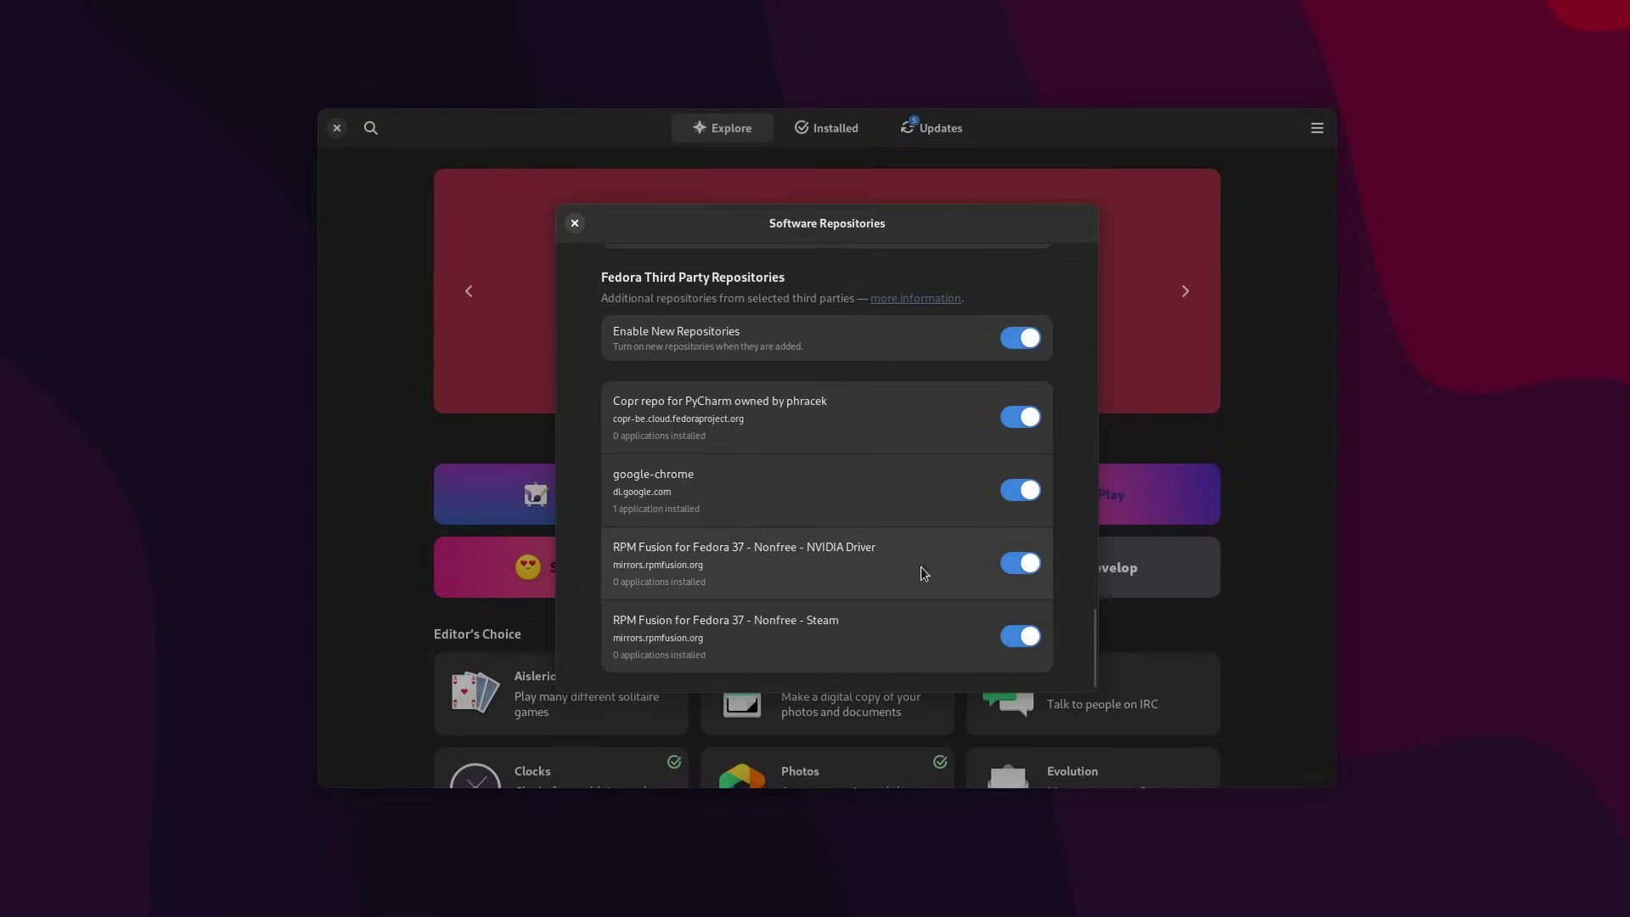
key(Escape)
click(373, 130)
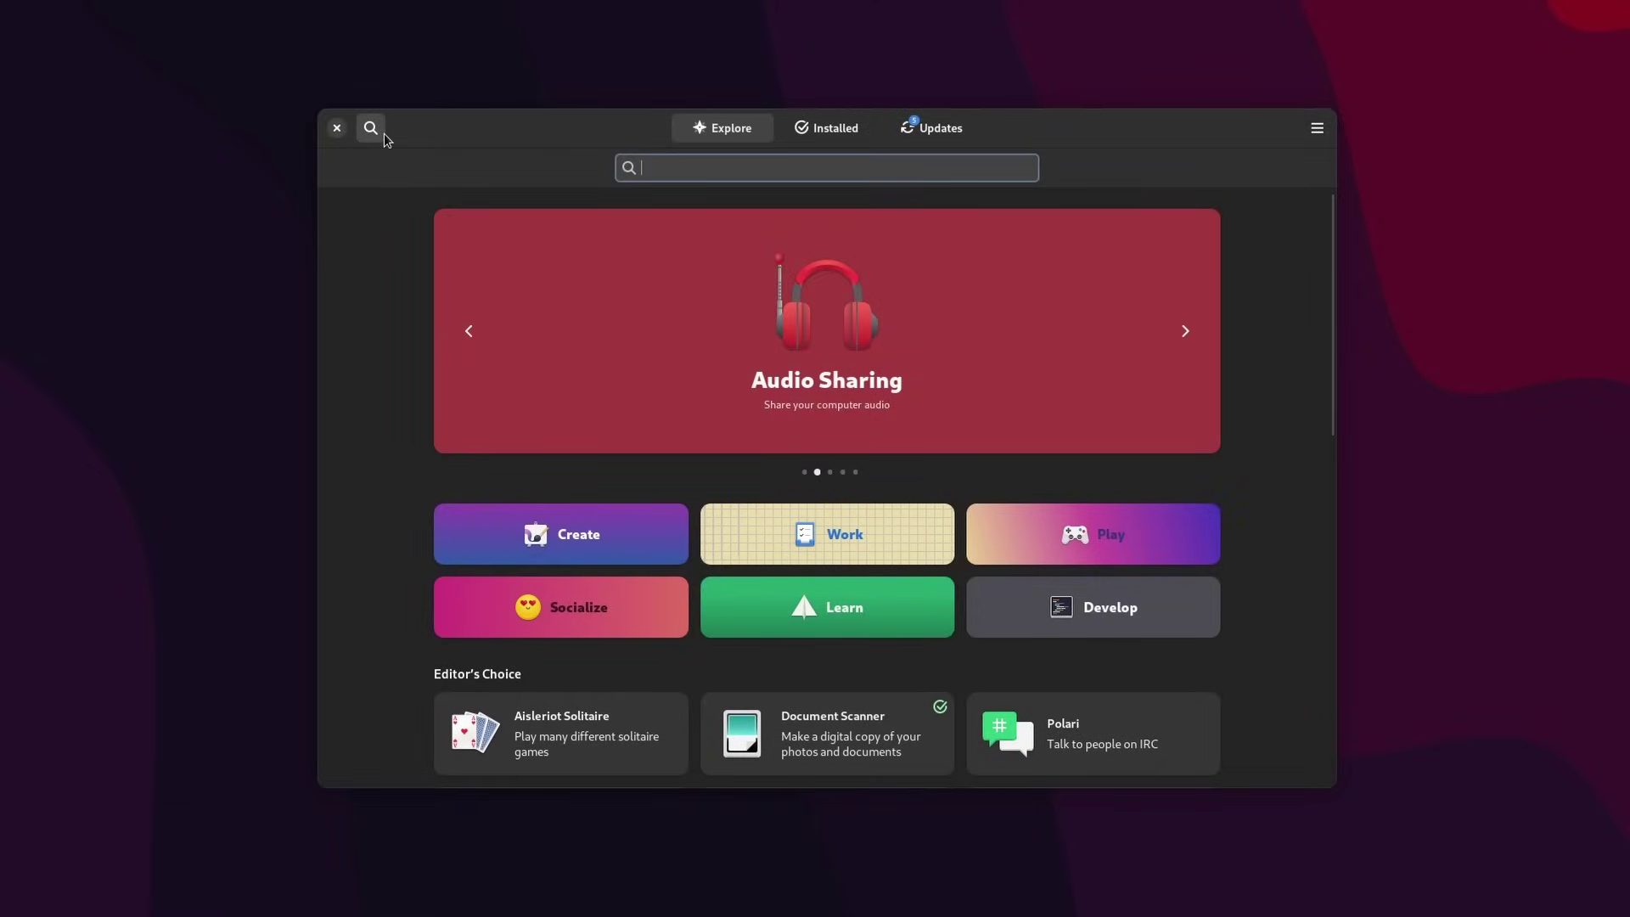
text(nvidia)
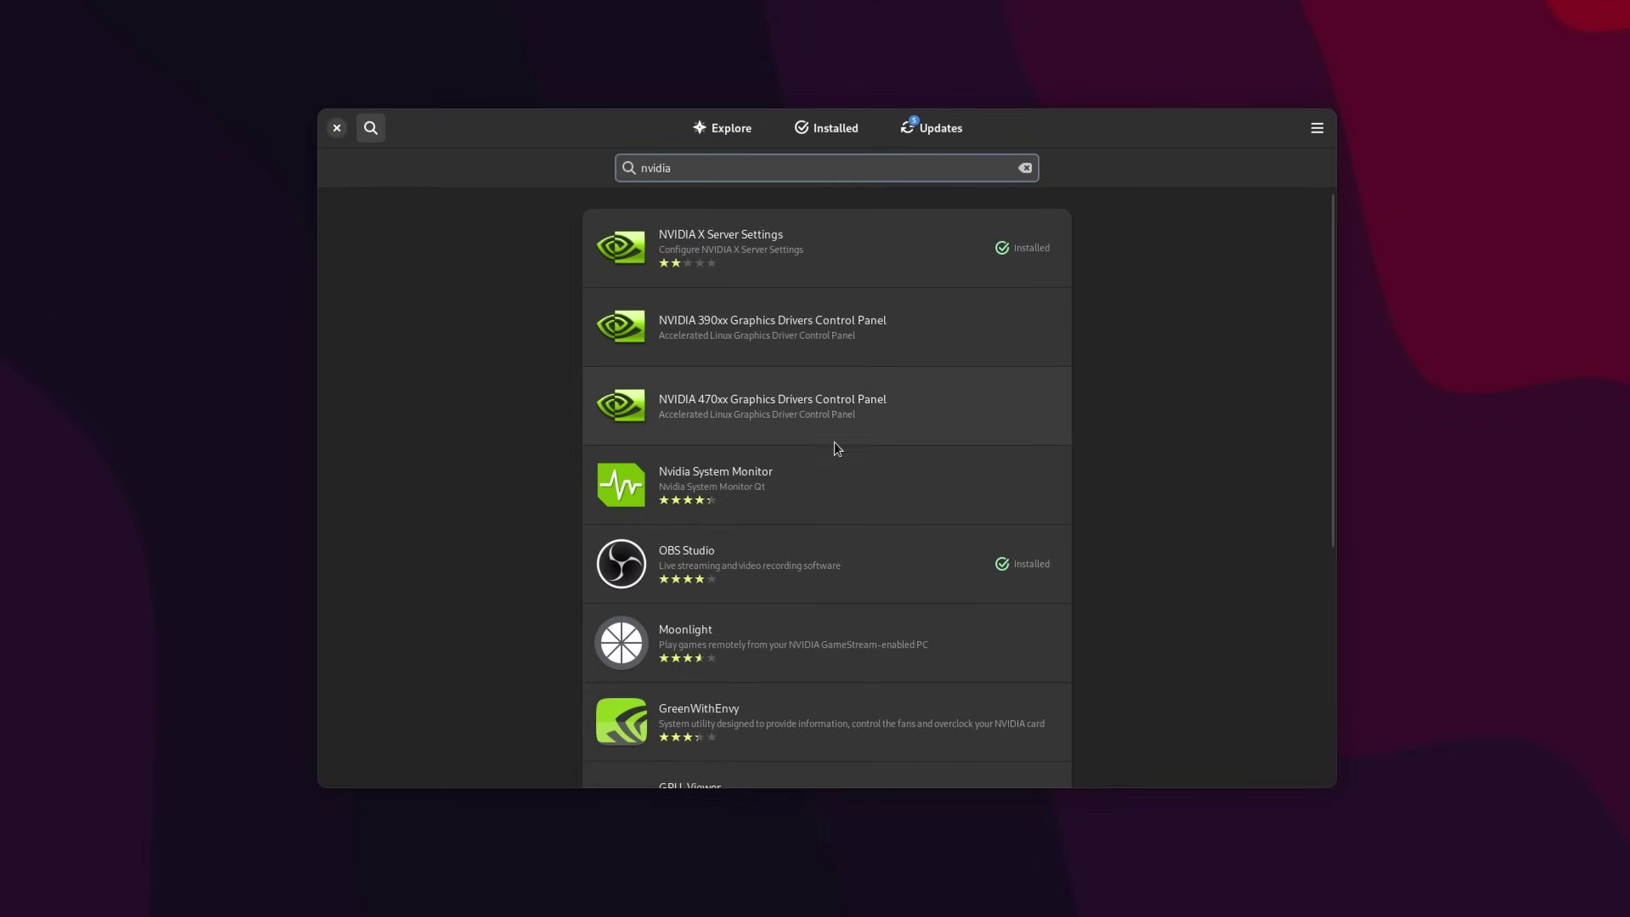
scroll(822, 511, down, 5)
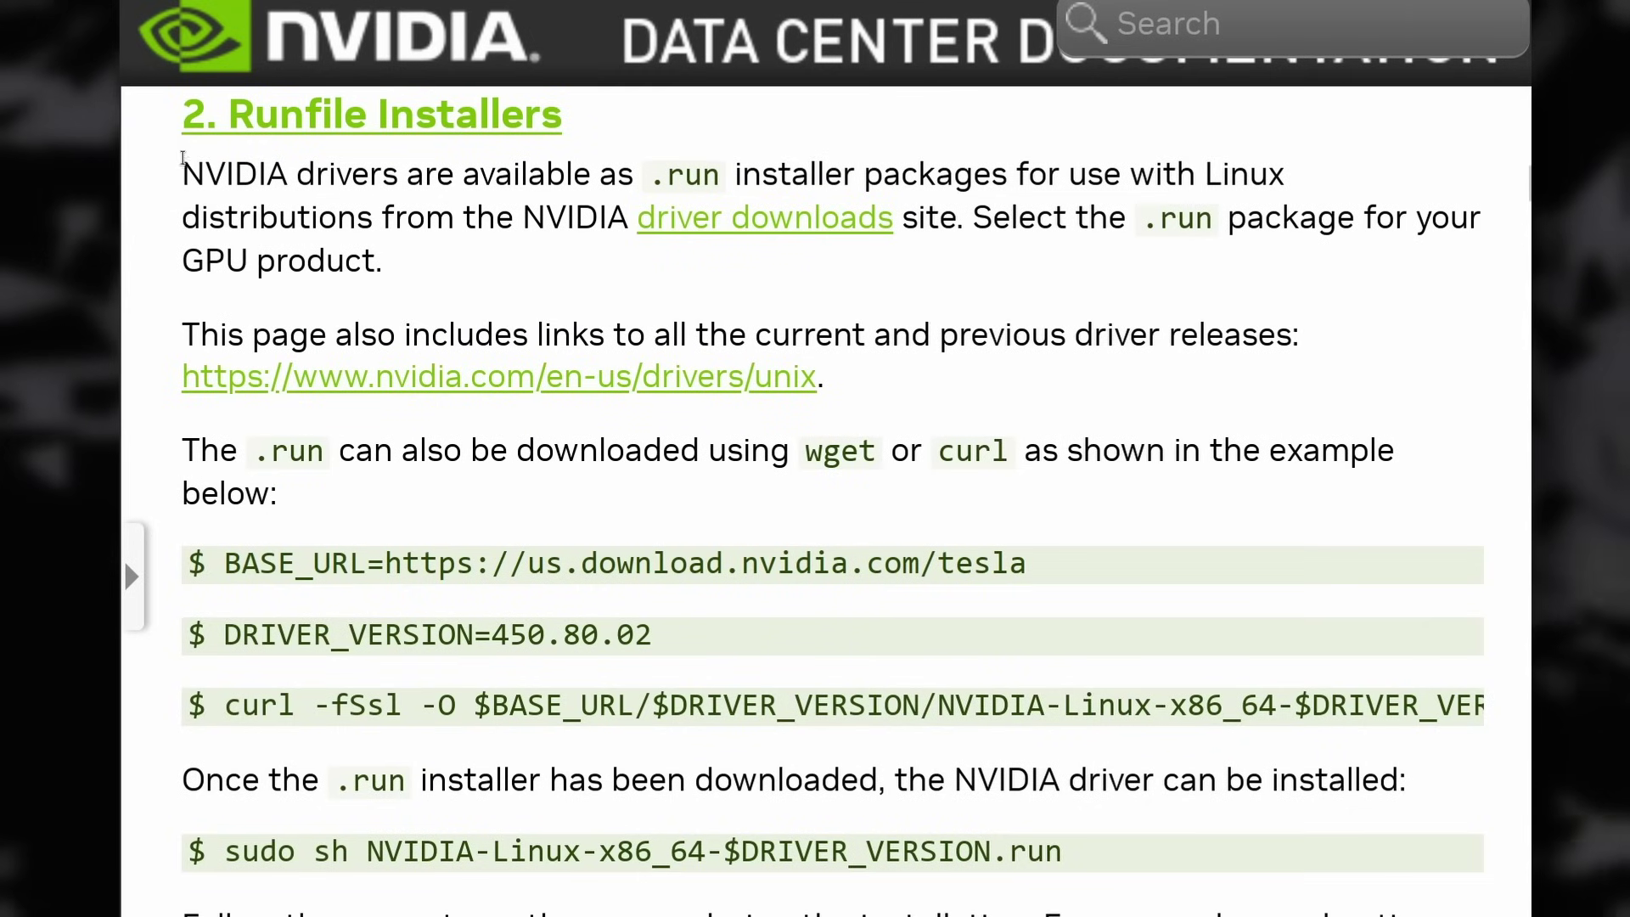
- Highlight the .run installer intro and the wget/curl download paragraph in the runfile instructions
drag(183, 157, 393, 260)
click(1055, 302)
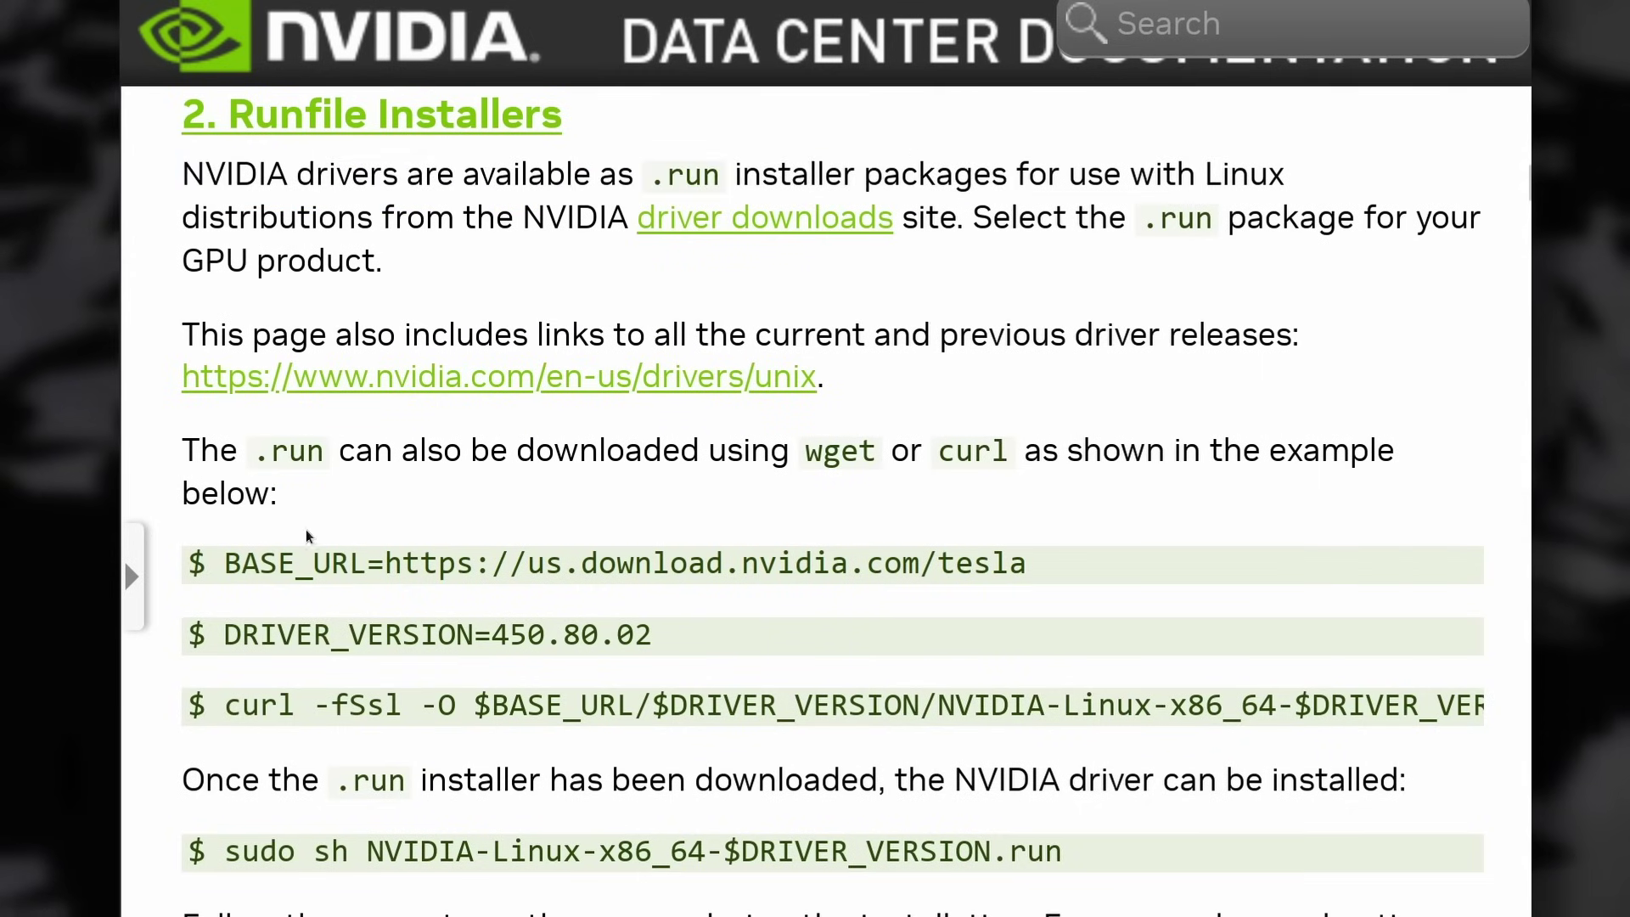
drag(183, 450, 765, 496)
click(794, 503)
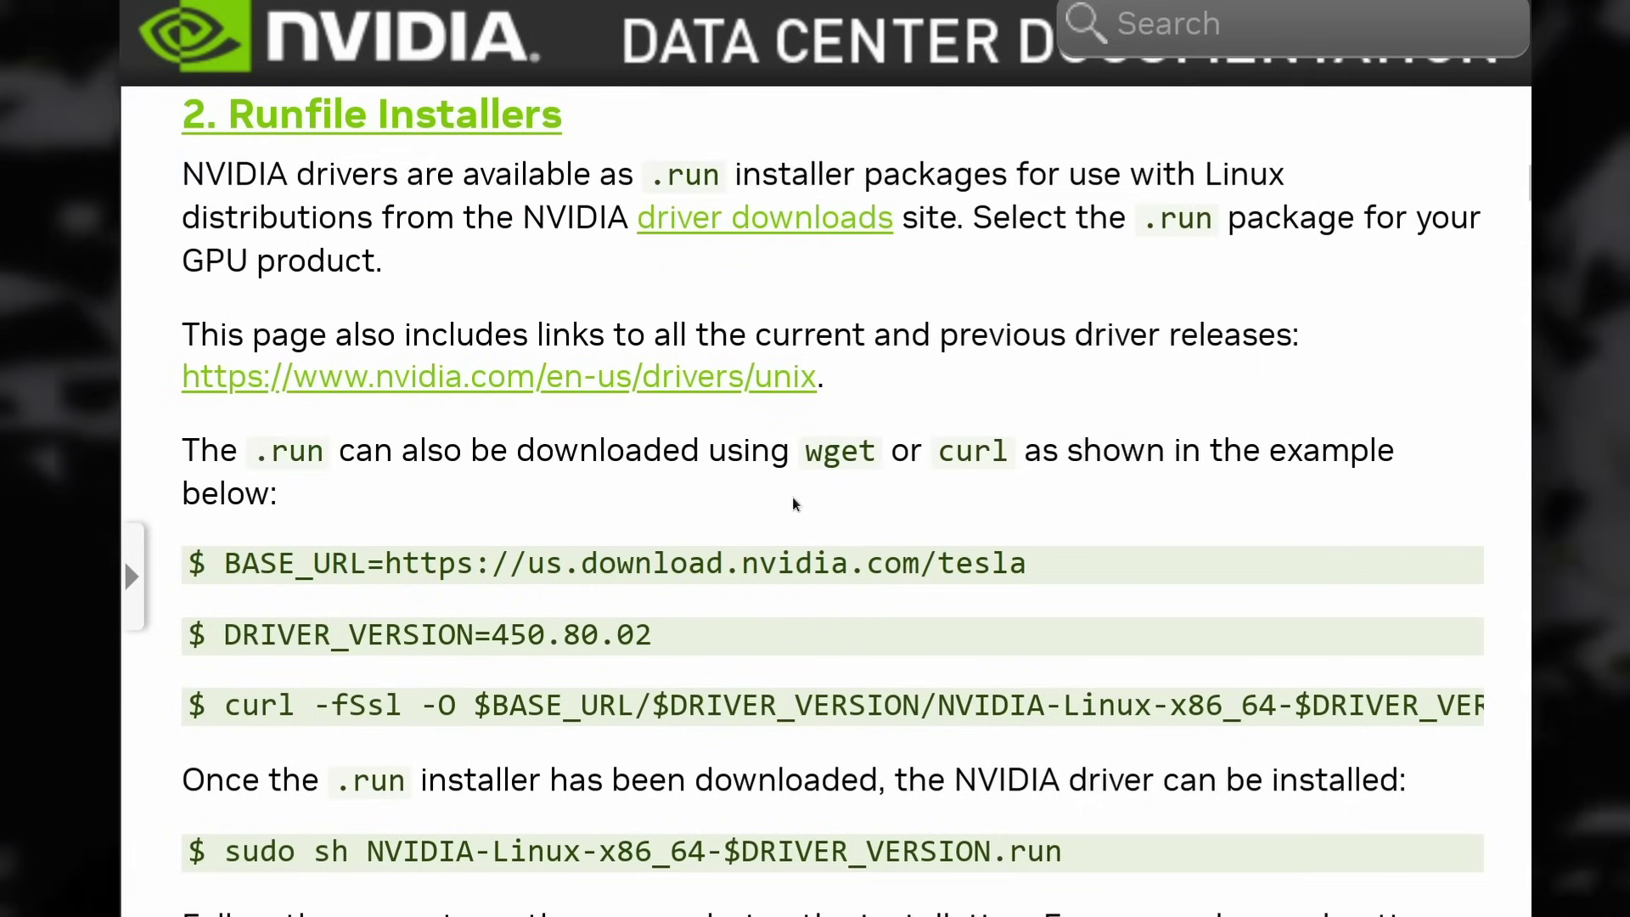
scroll(794, 504, down, 6)
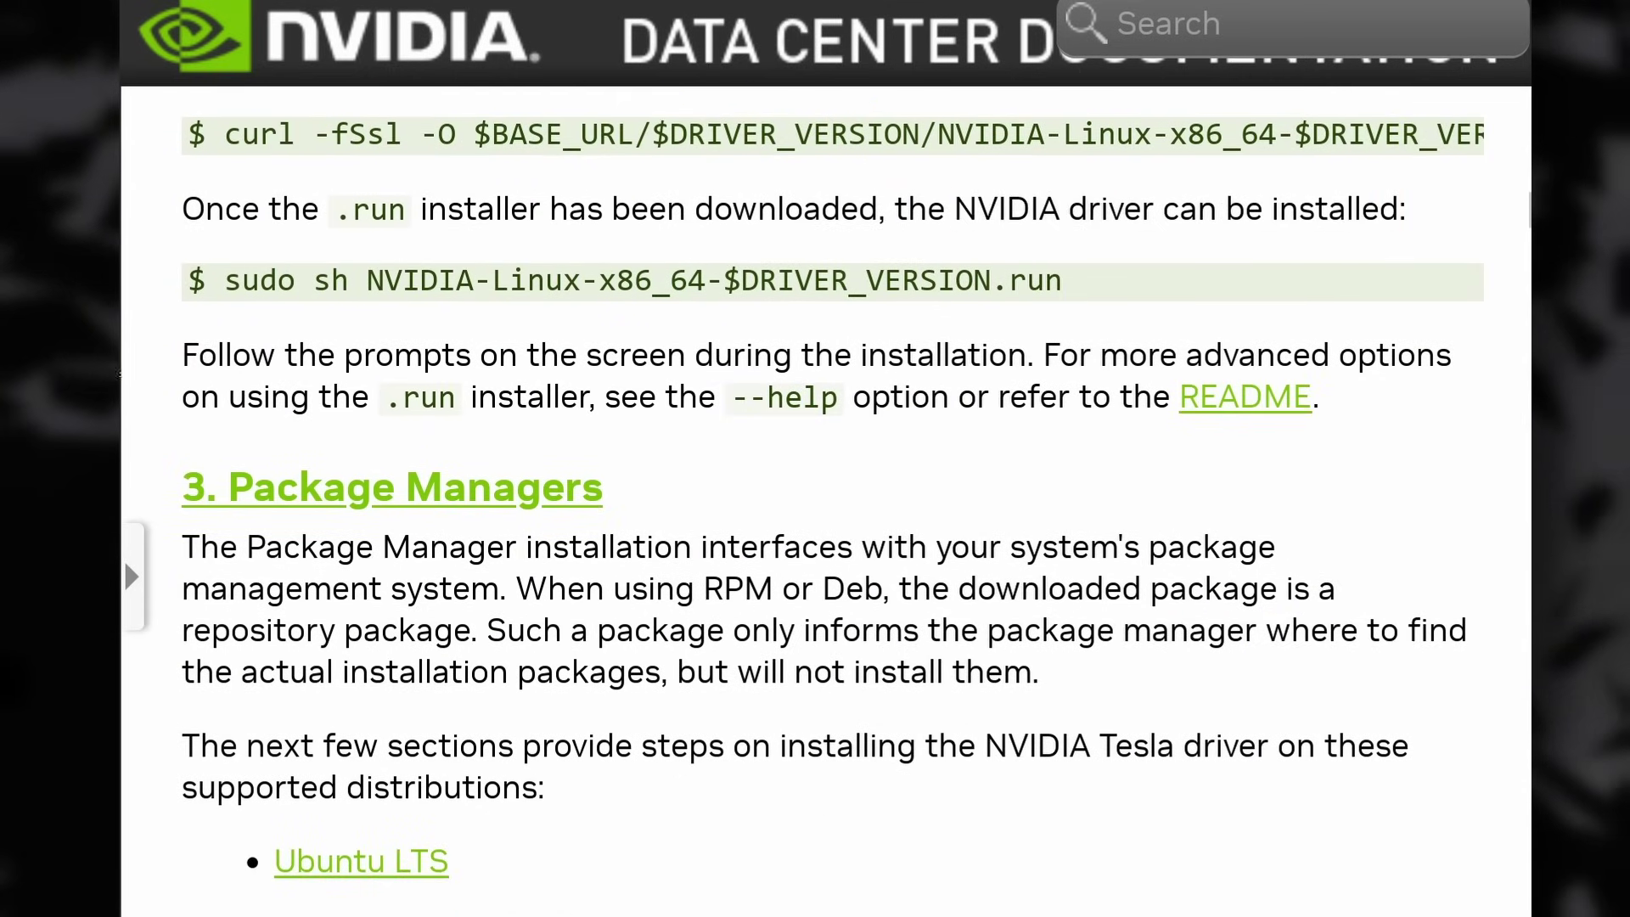
- Highlight the 'Follow the prompts' paragraph, then read down to the Ubuntu LTS keyring steps
drag(198, 355, 1346, 400)
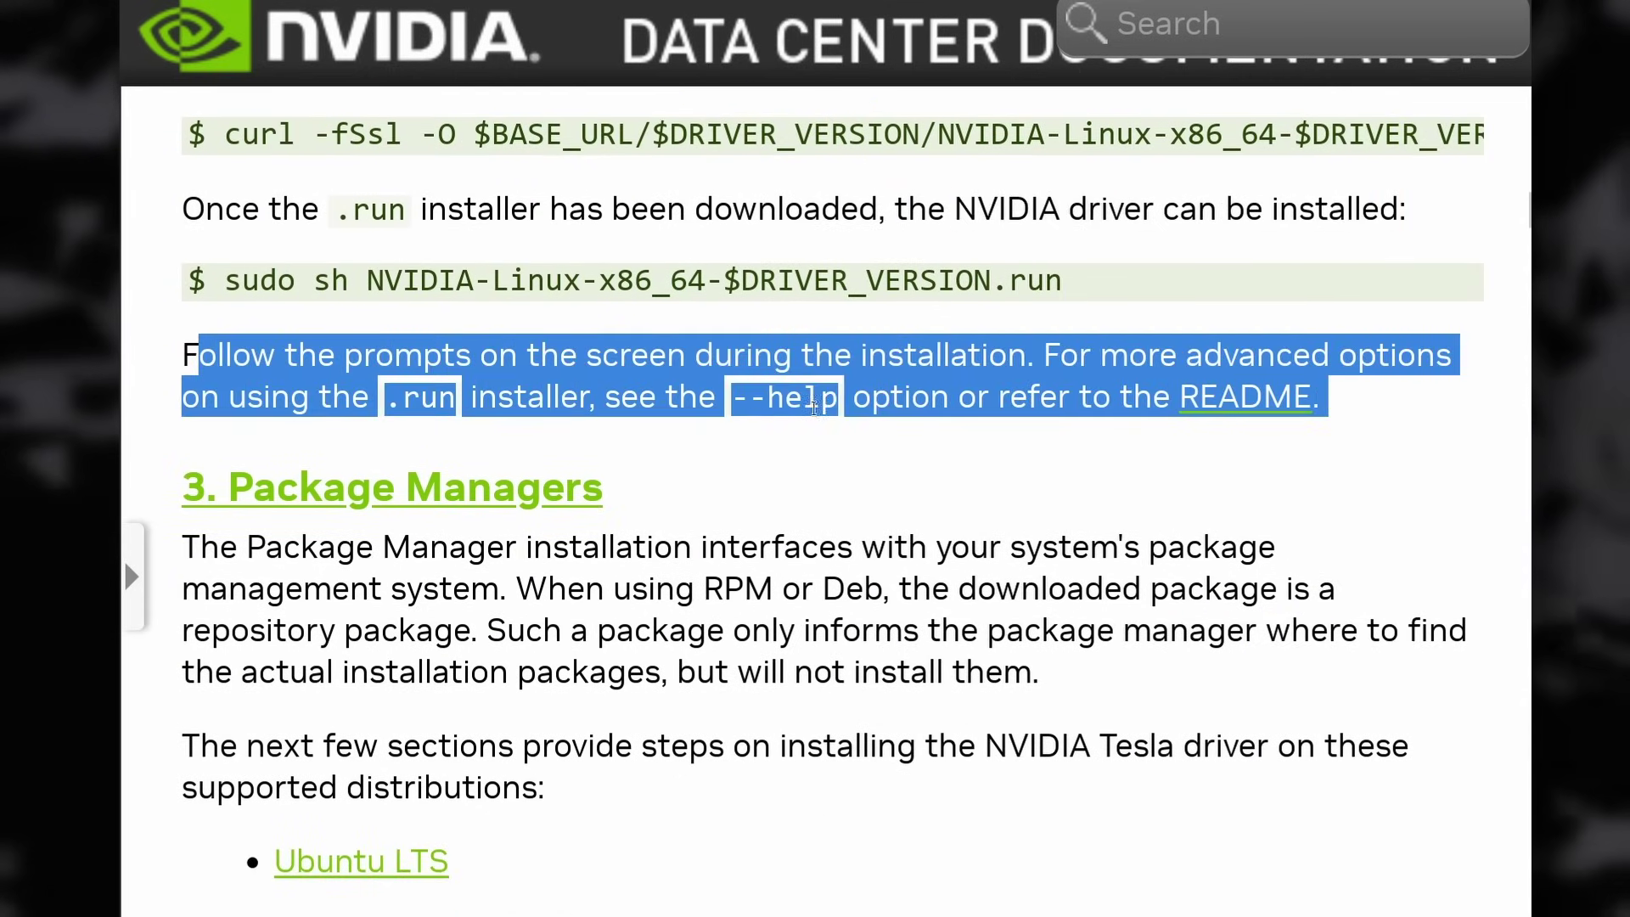
drag(603, 488, 185, 132)
click(765, 532)
scroll(756, 520, down, 5)
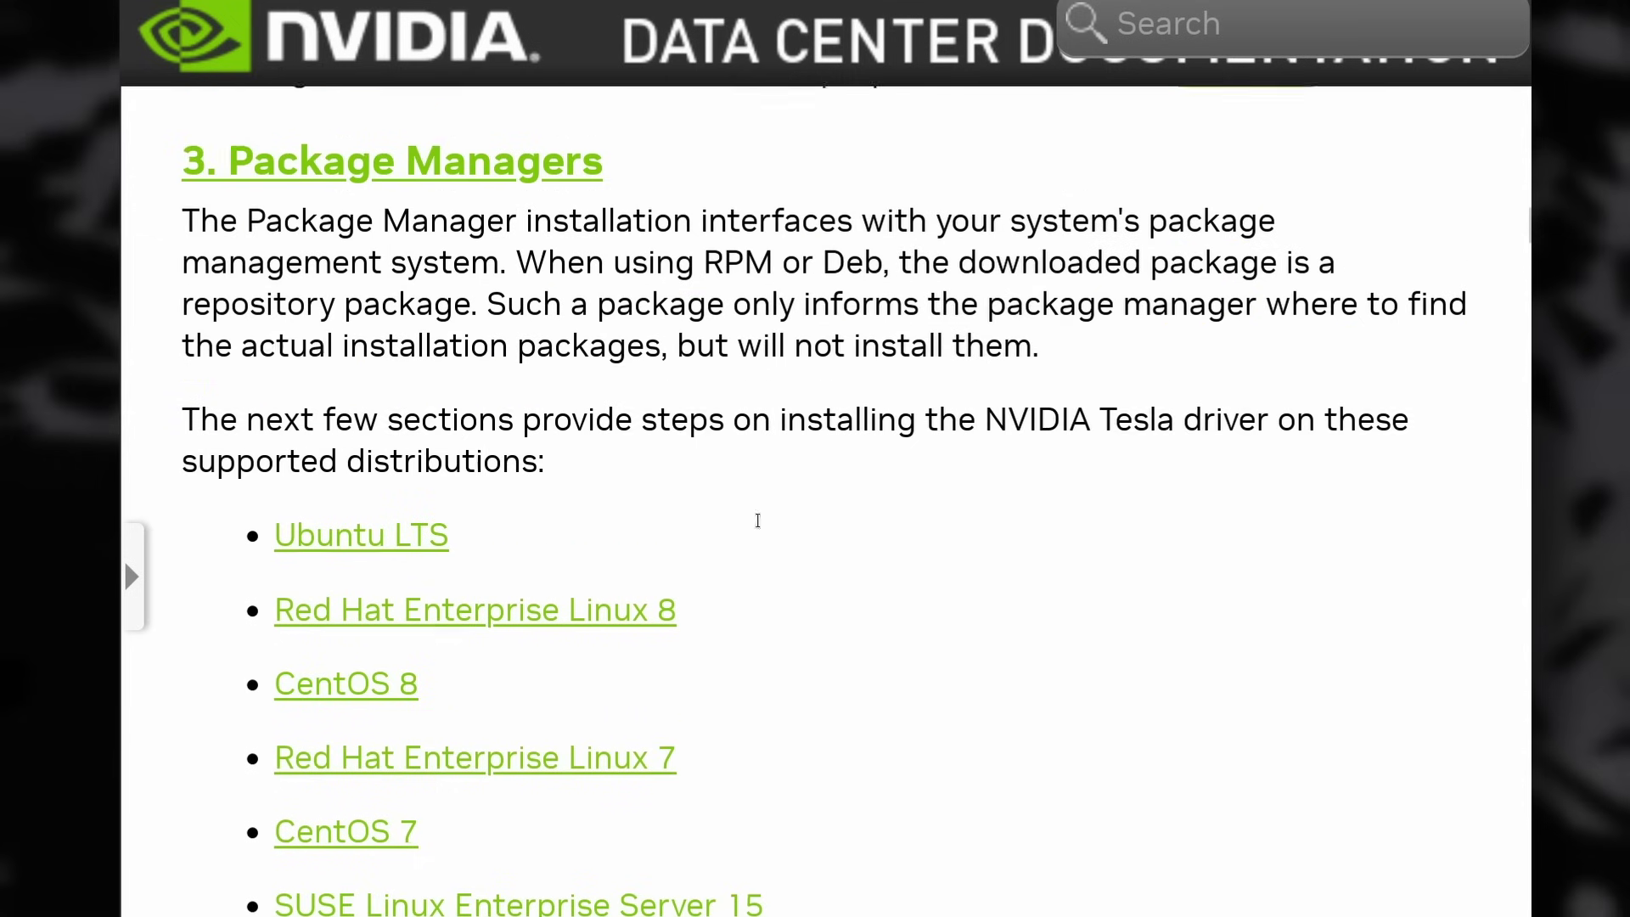
scroll(433, 344, down, 10)
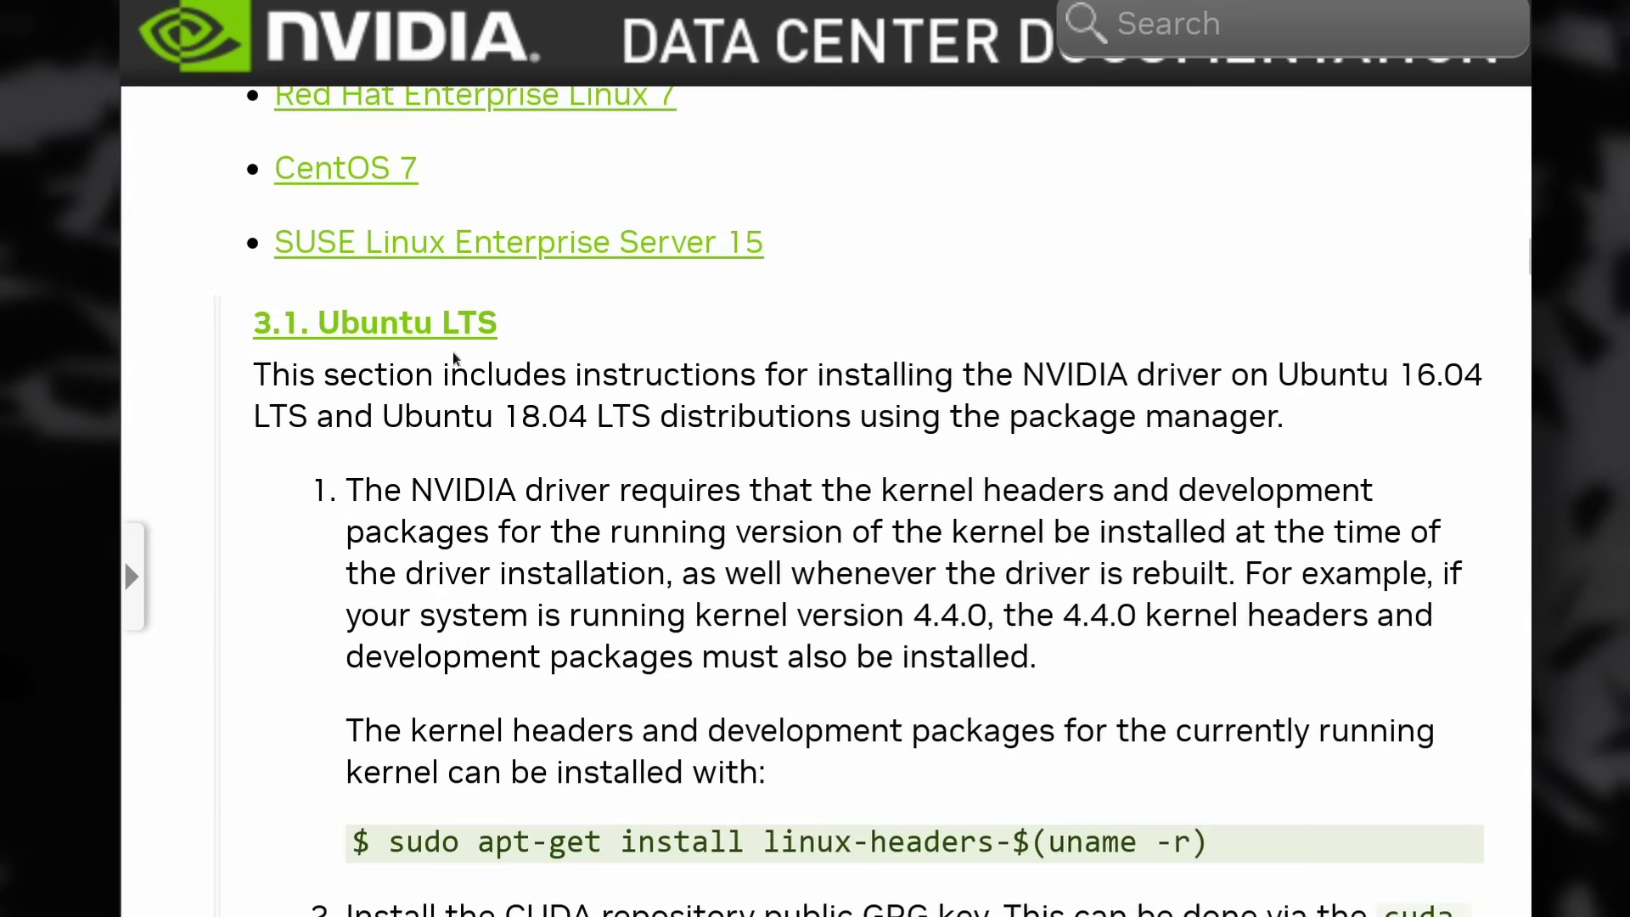
scroll(788, 398, down, 6)
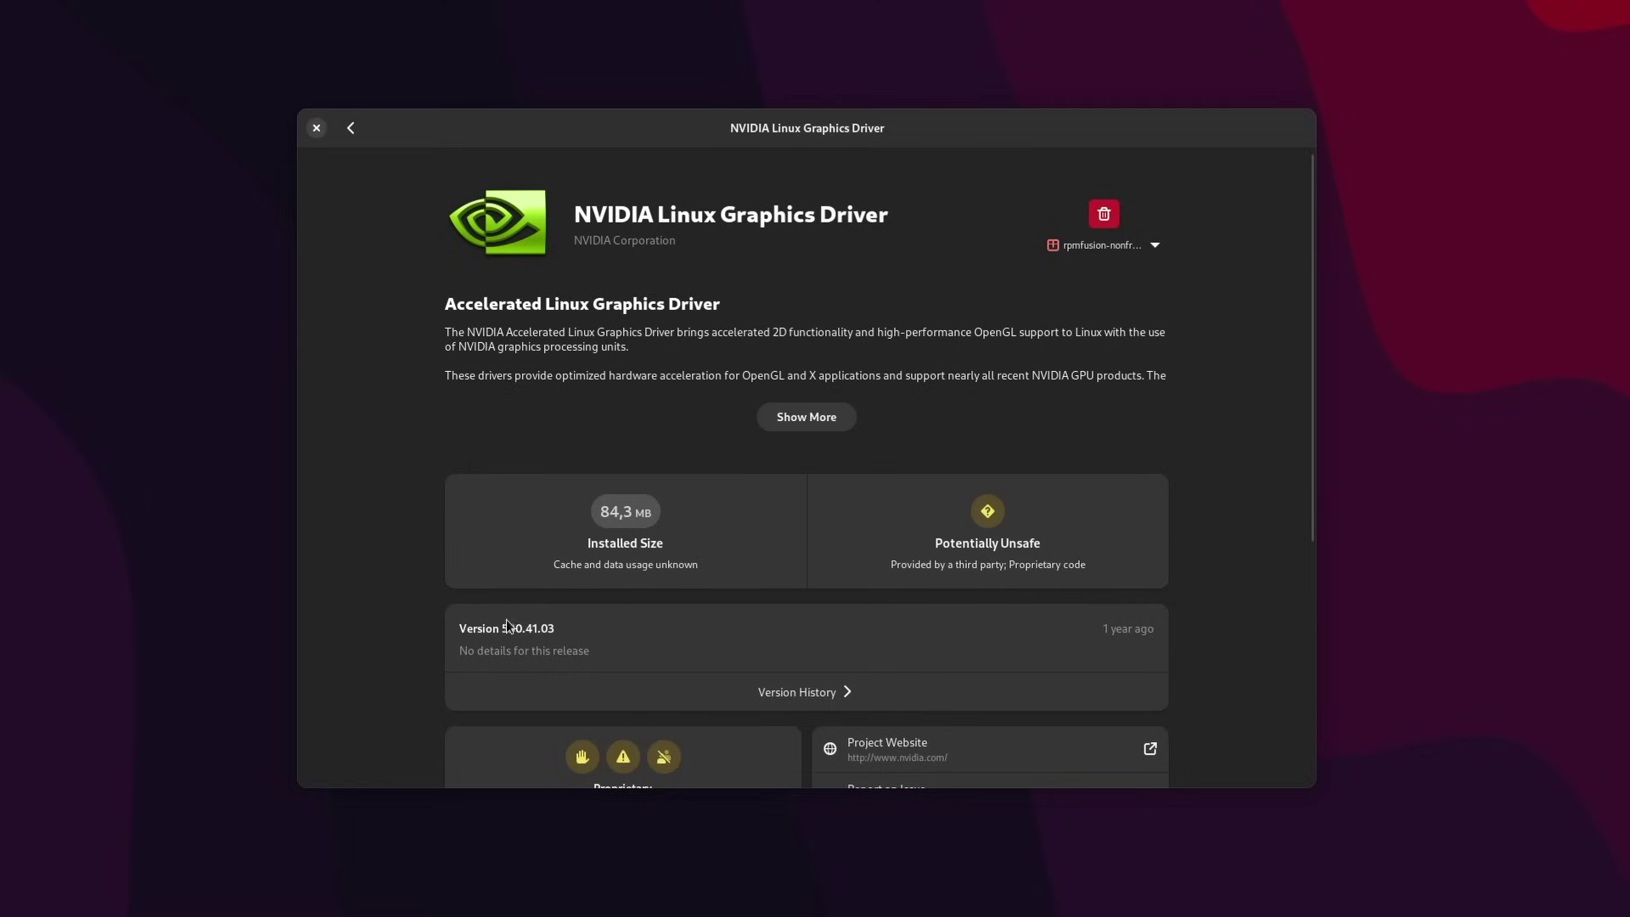
- Show which repositories provide the NVIDIA Linux Graphics Driver
click(1139, 247)
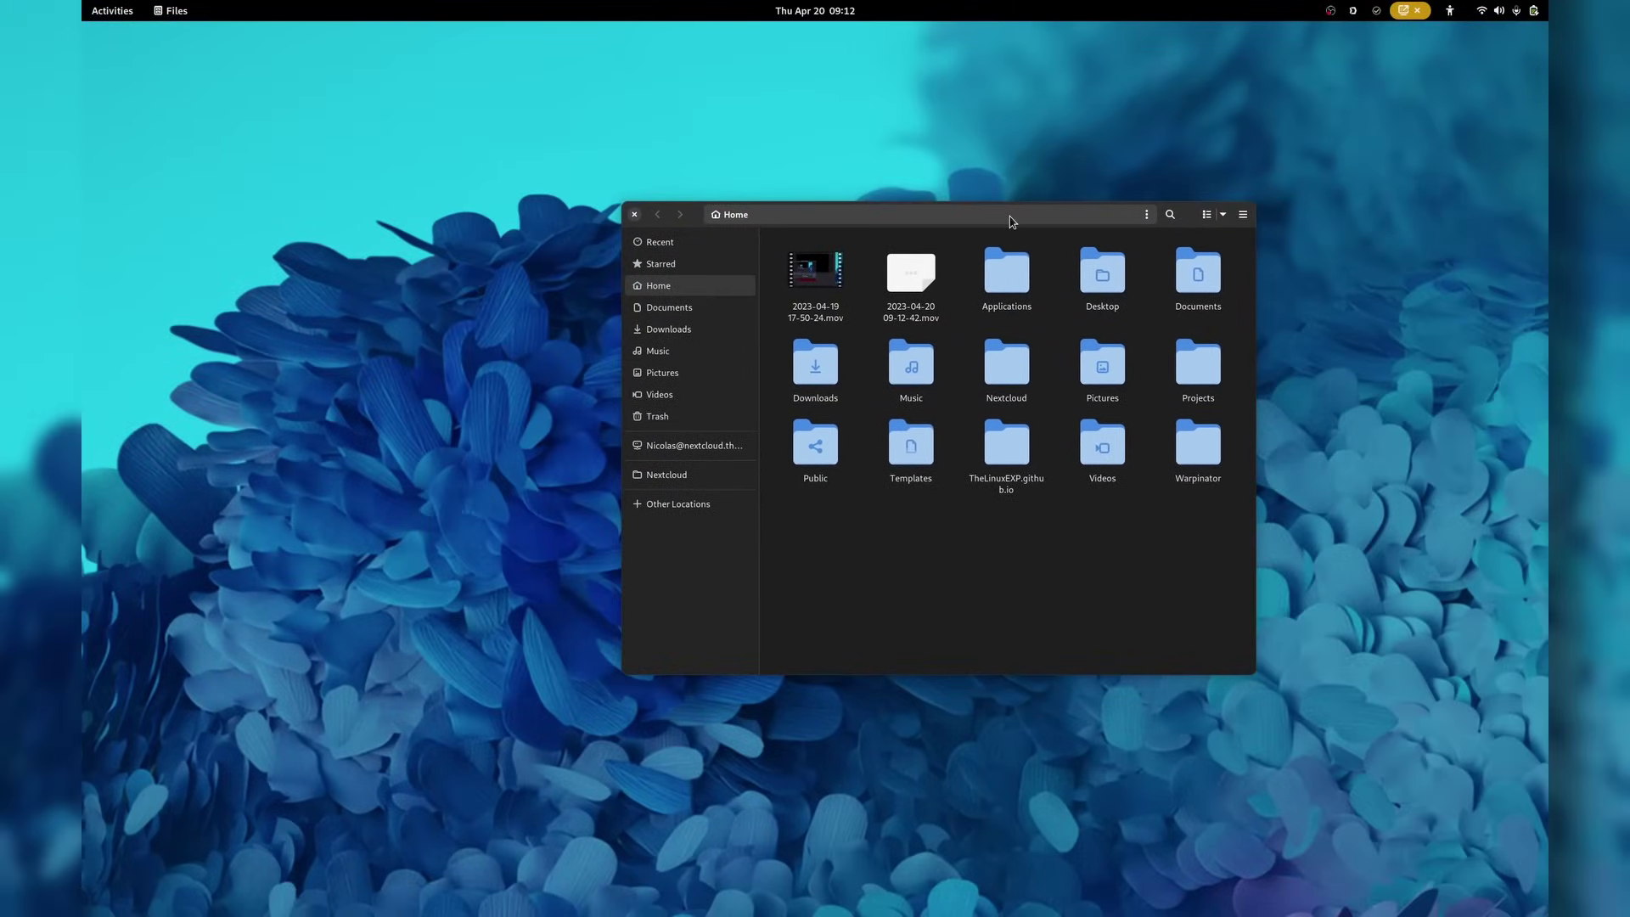
scroll(1011, 221, right, 5)
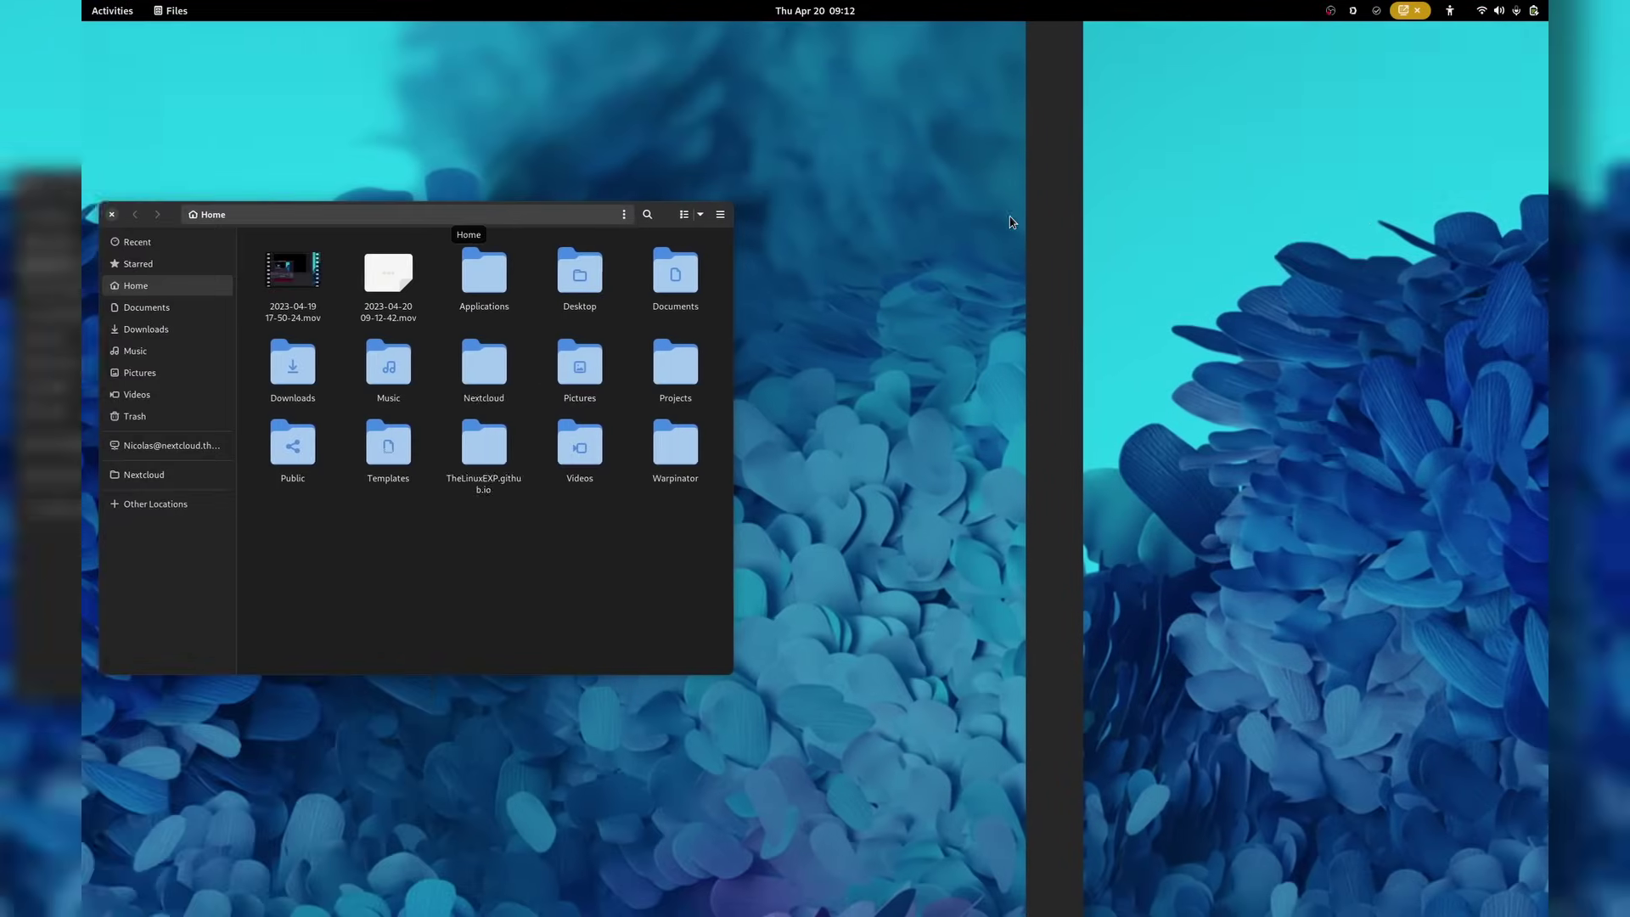
scroll(1010, 222, left, 5)
scroll(1010, 222, right, 8)
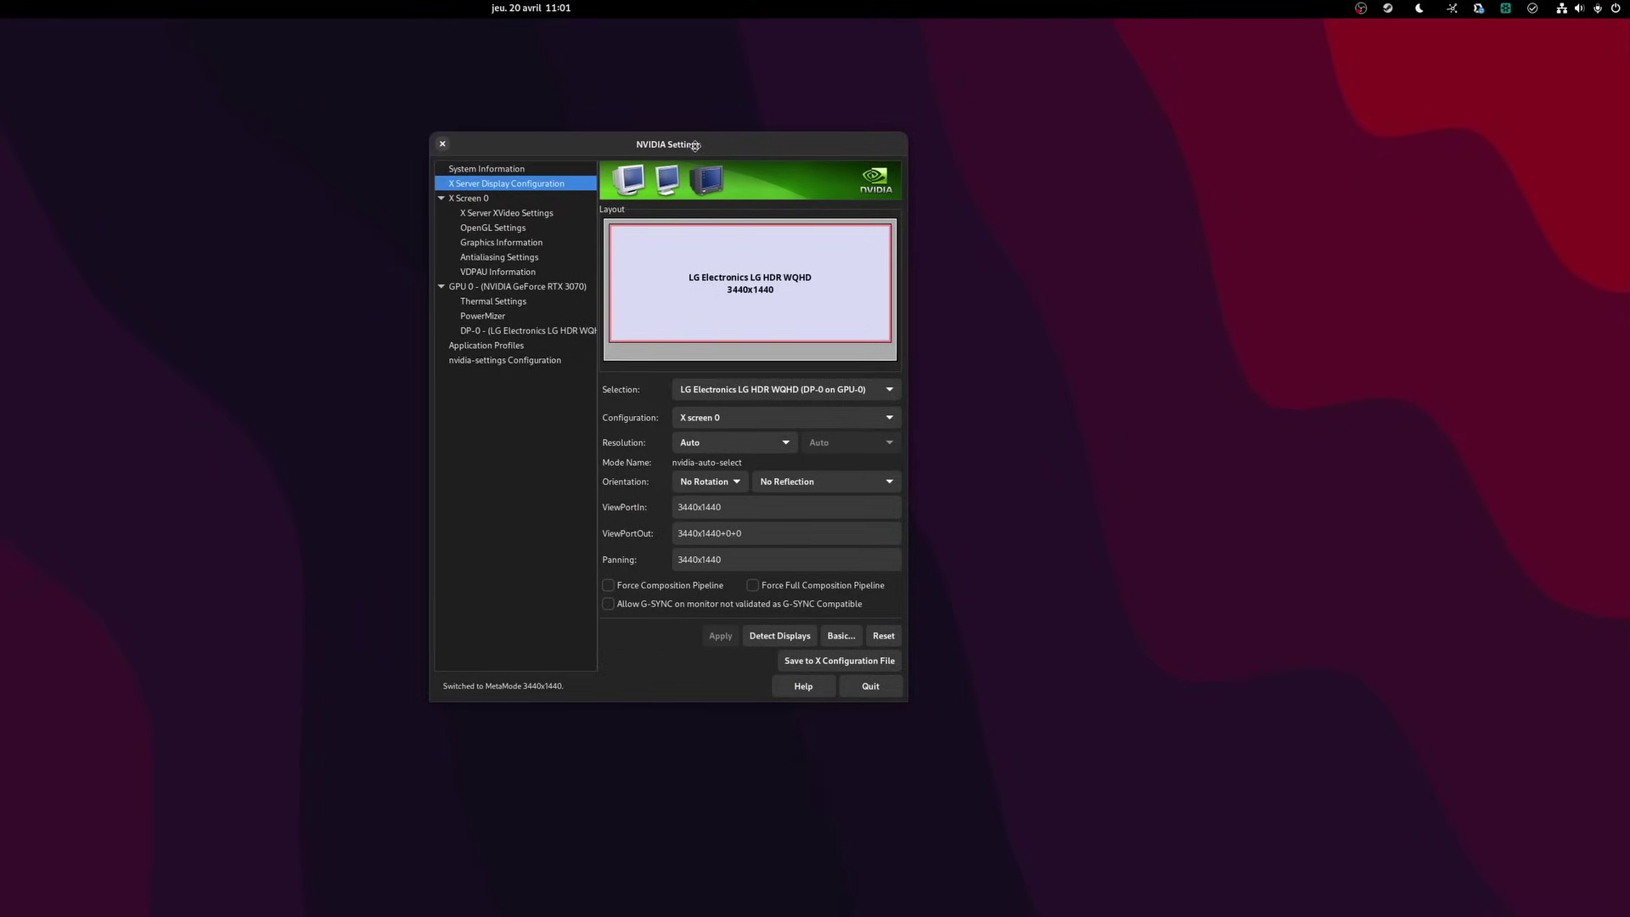
- Move the NVIDIA Settings window lower and to the left
drag(694, 145, 775, 163)
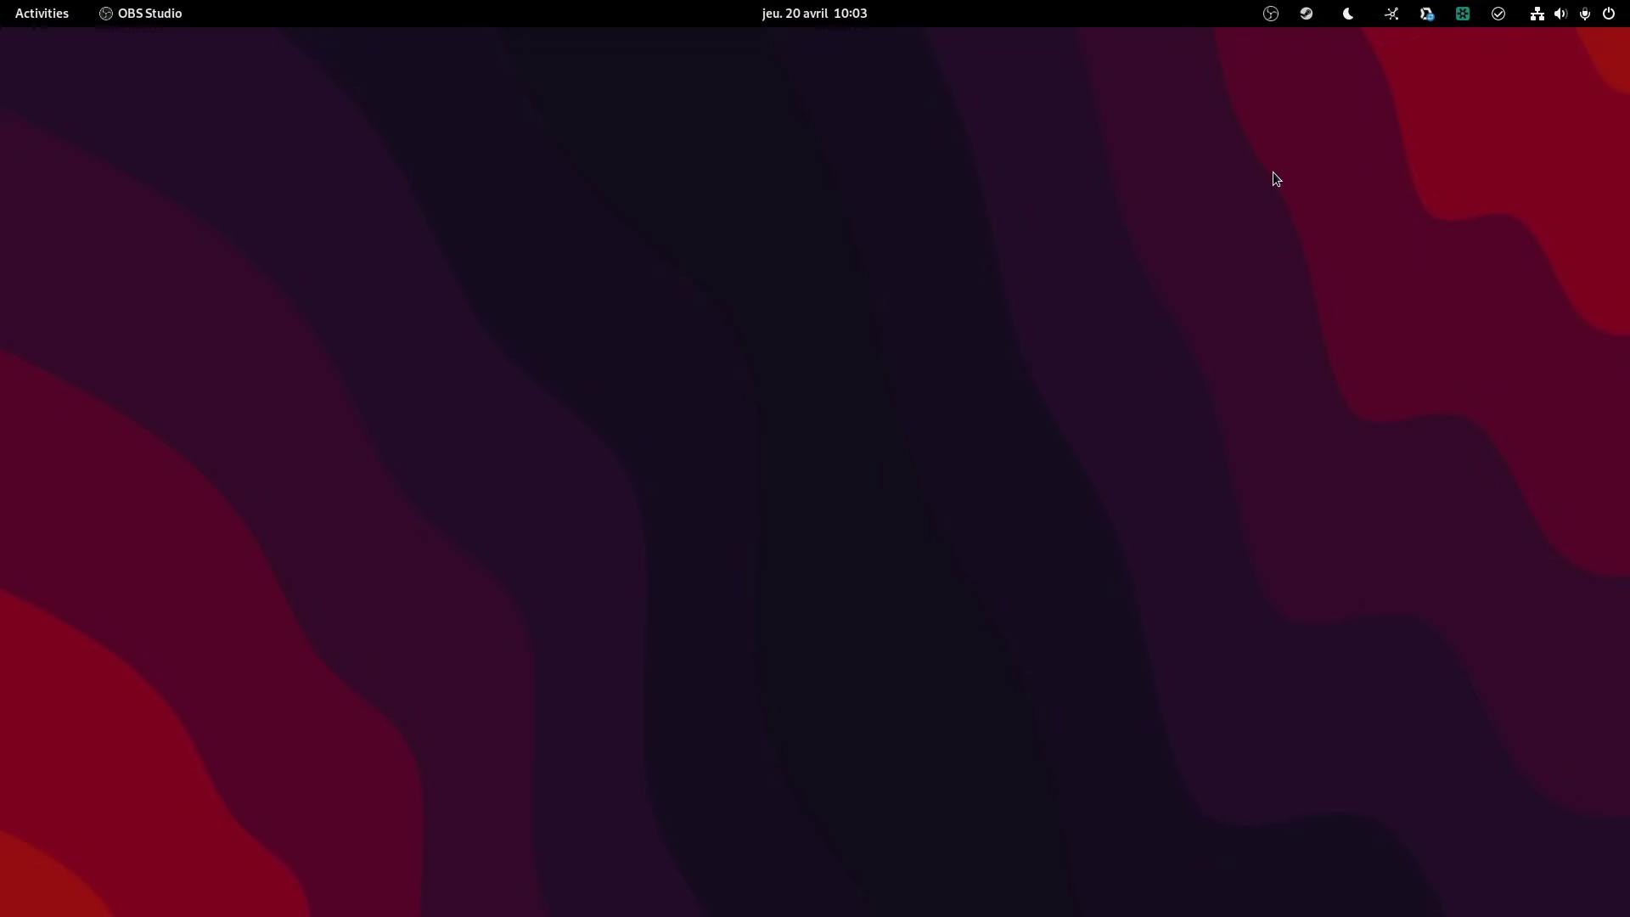
- Launch Files from the overview, then shift its window left and shrink it
key(super)
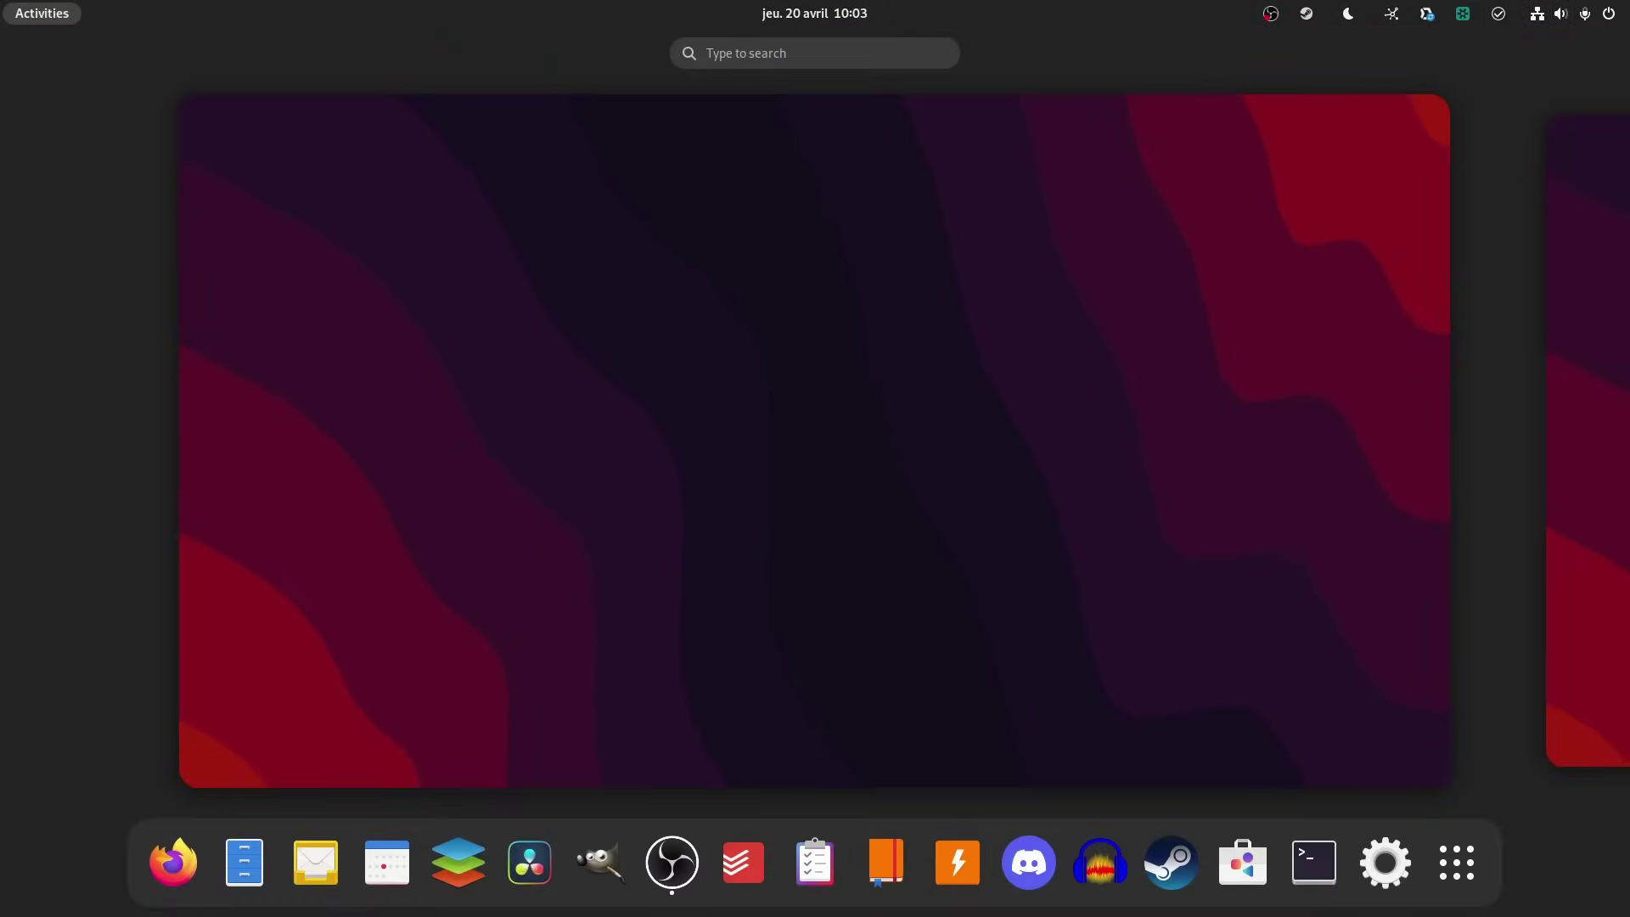
click(249, 868)
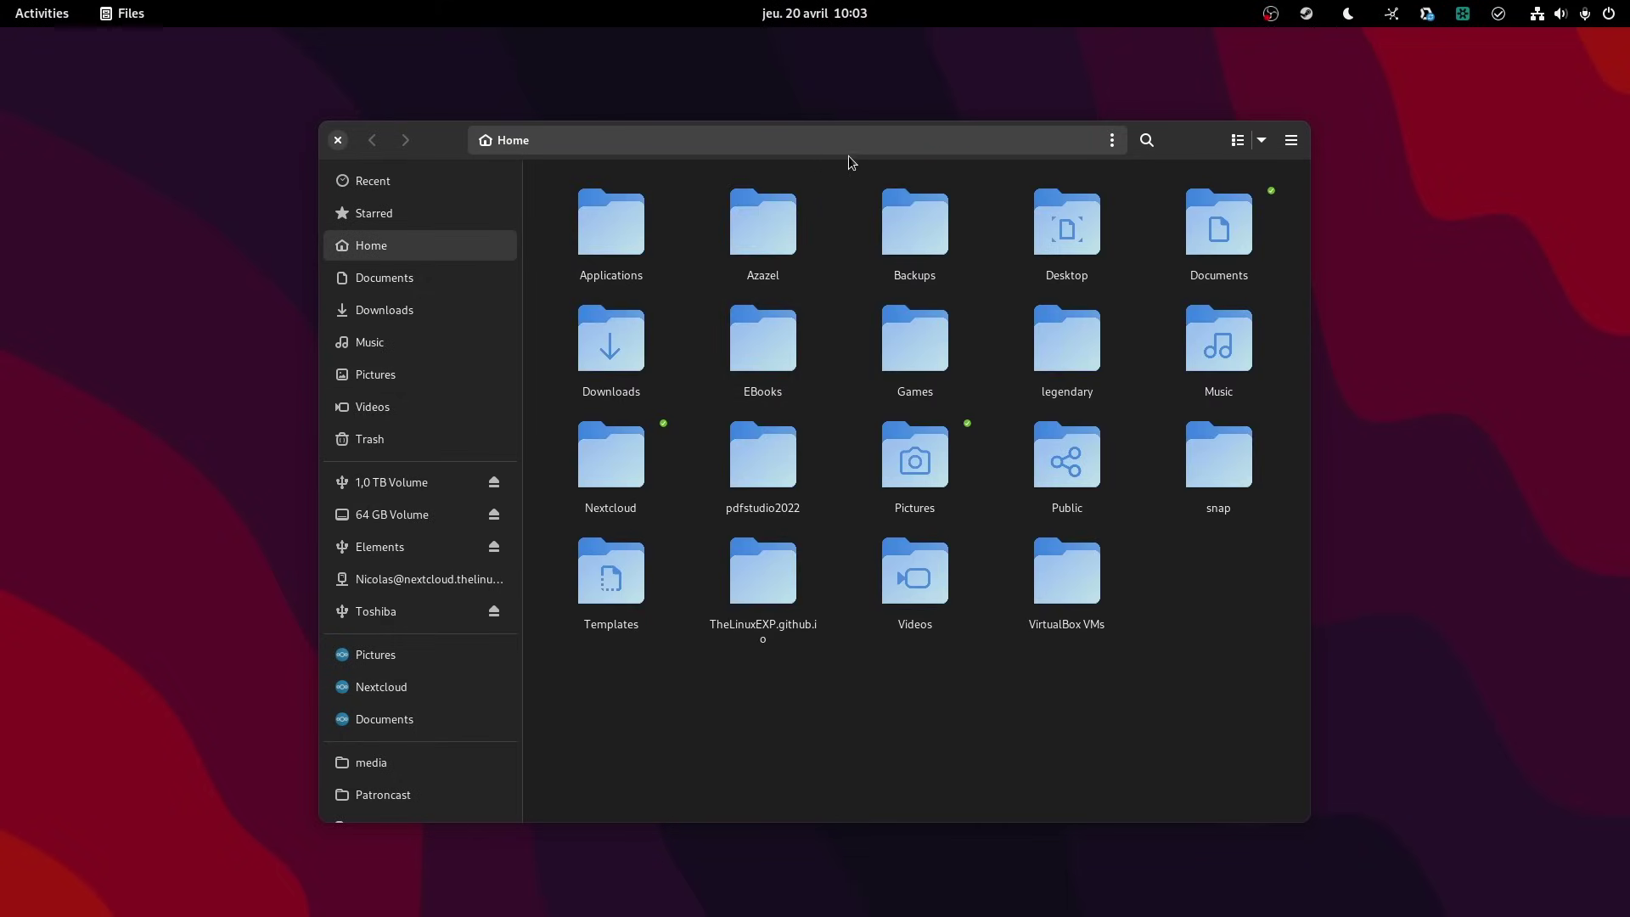
drag(852, 154, 930, 148)
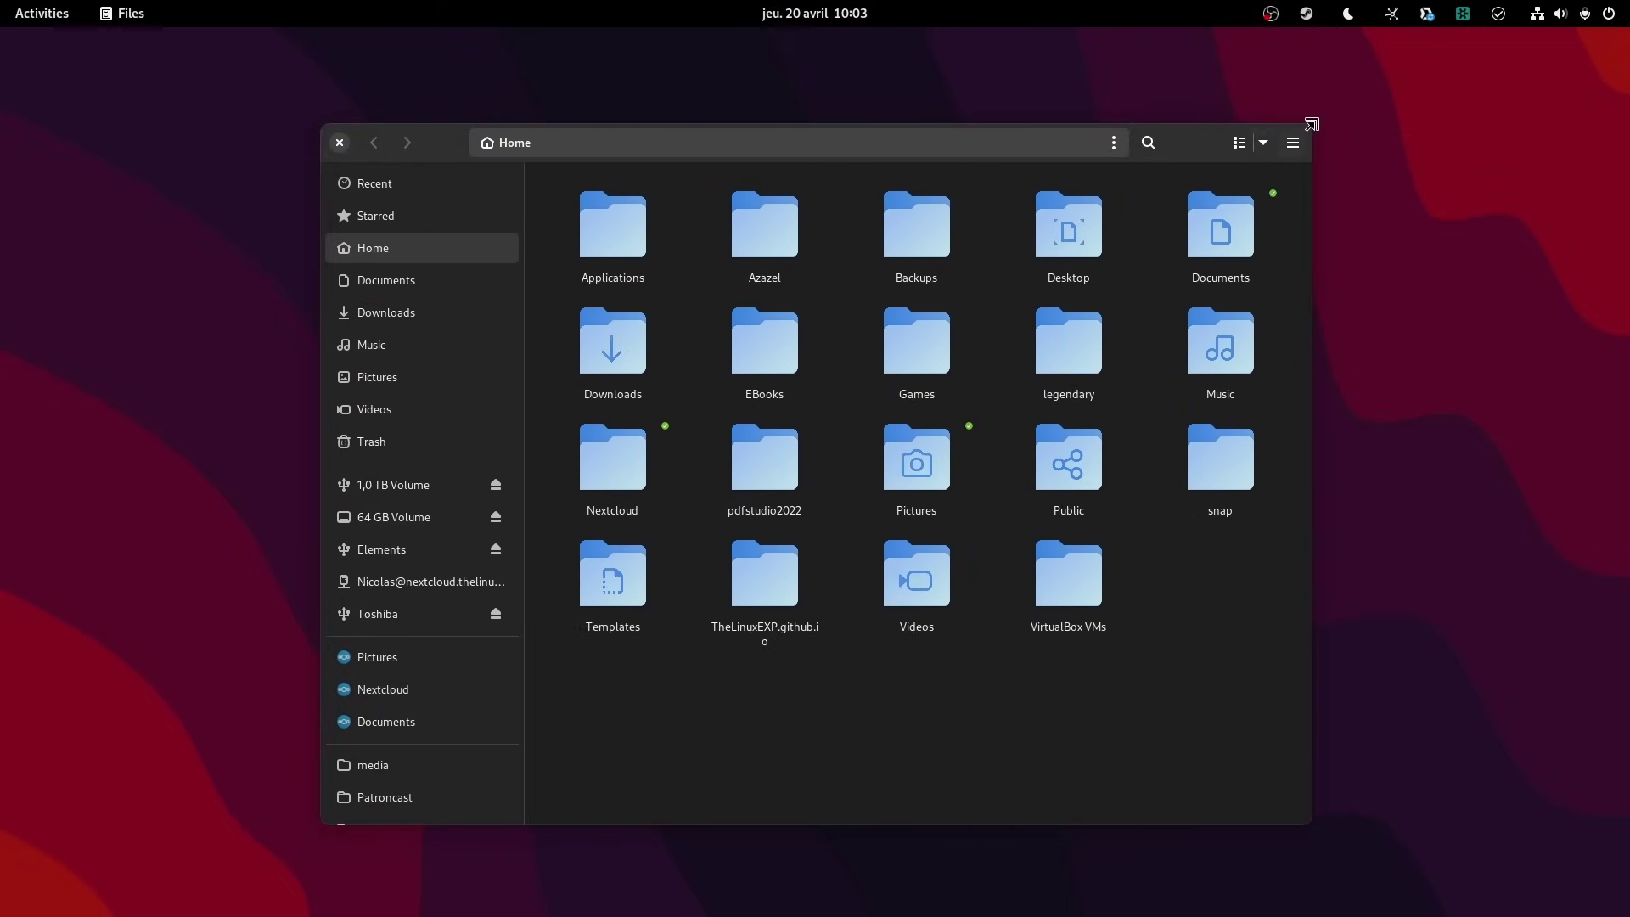
drag(1122, 159, 1138, 321)
drag(889, 349, 837, 204)
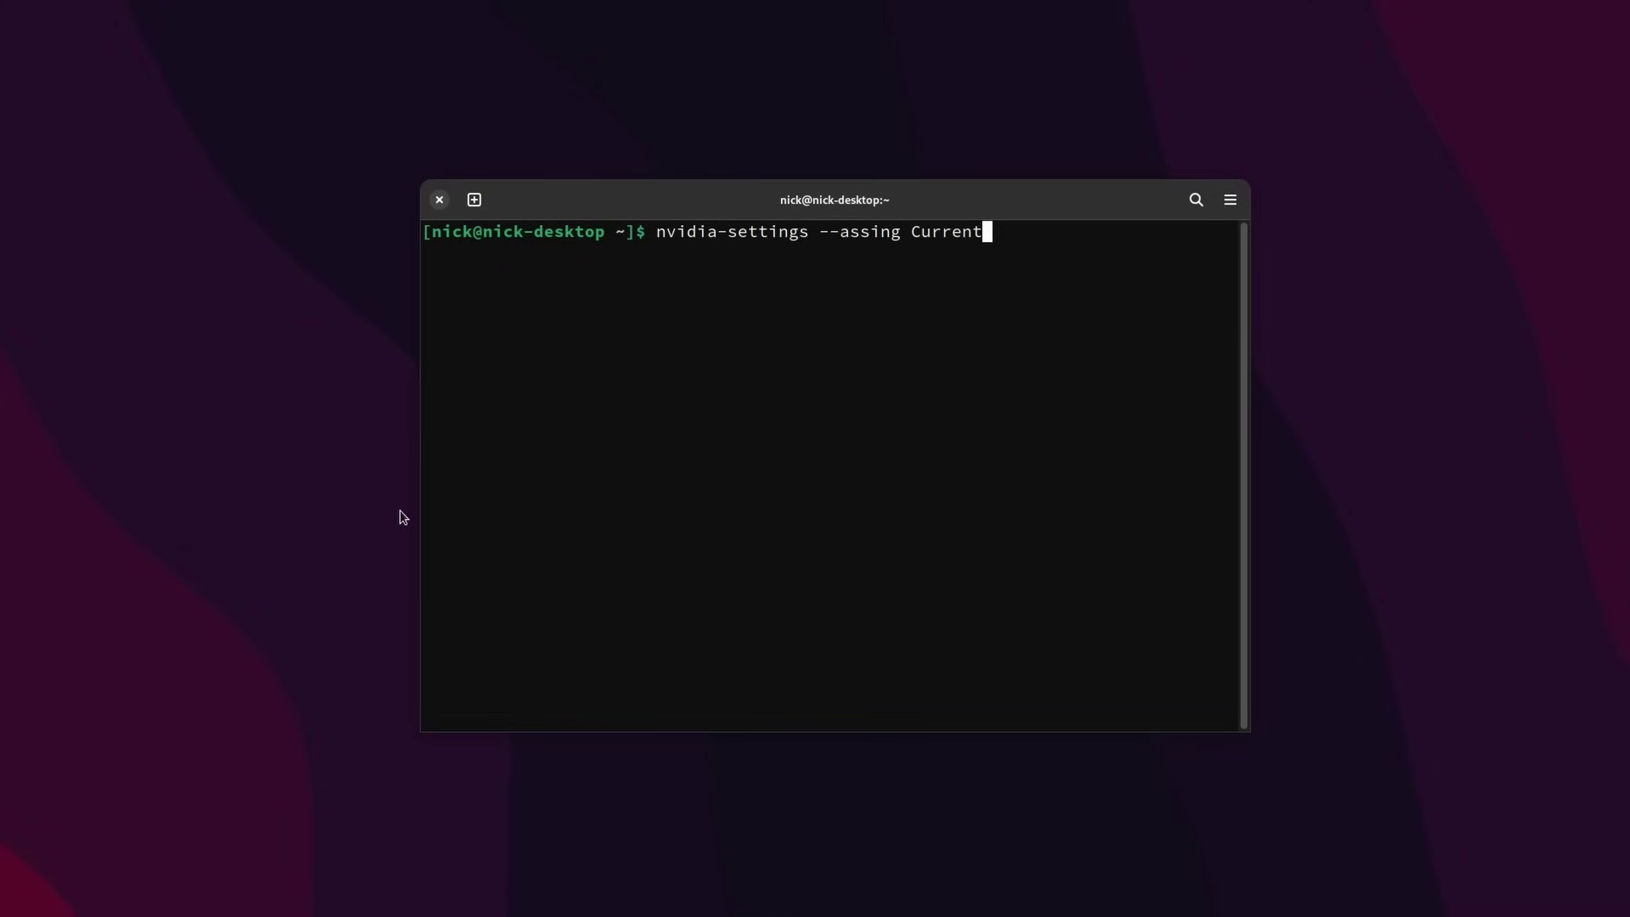
- Continue typing the CurrentMetaMode part of the nvidia-settings command
text(taM)
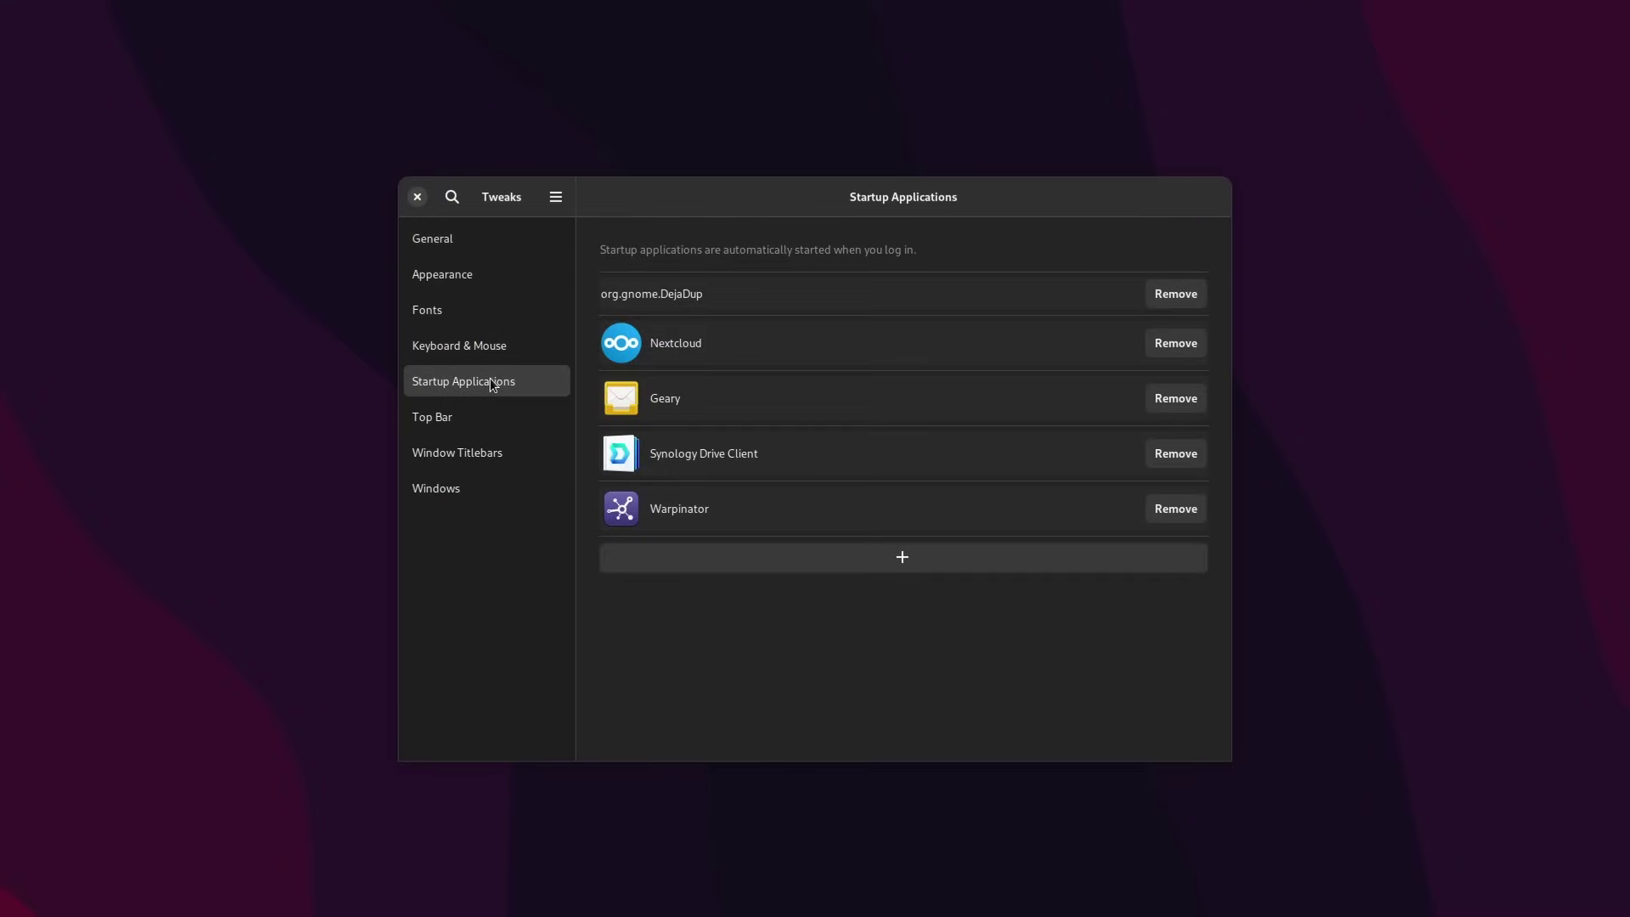
- Start adding a new application to the Tweaks startup applications list
click(904, 560)
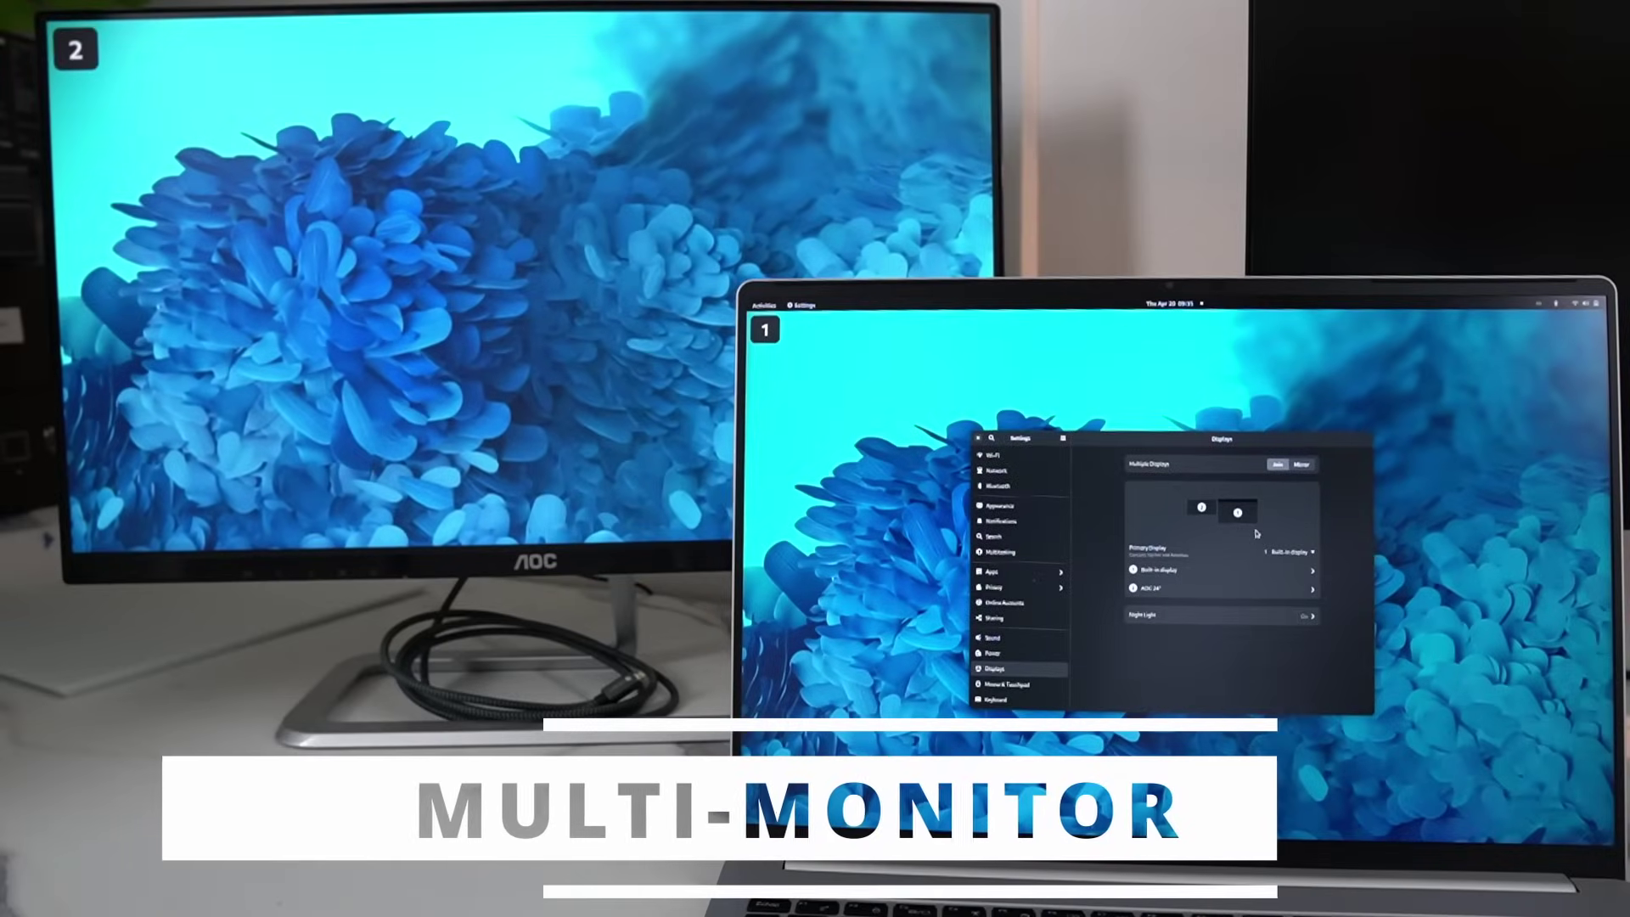
- Move the Settings window onto the second monitor and open the built-in display's settings
drag(1224, 442, 1342, 300)
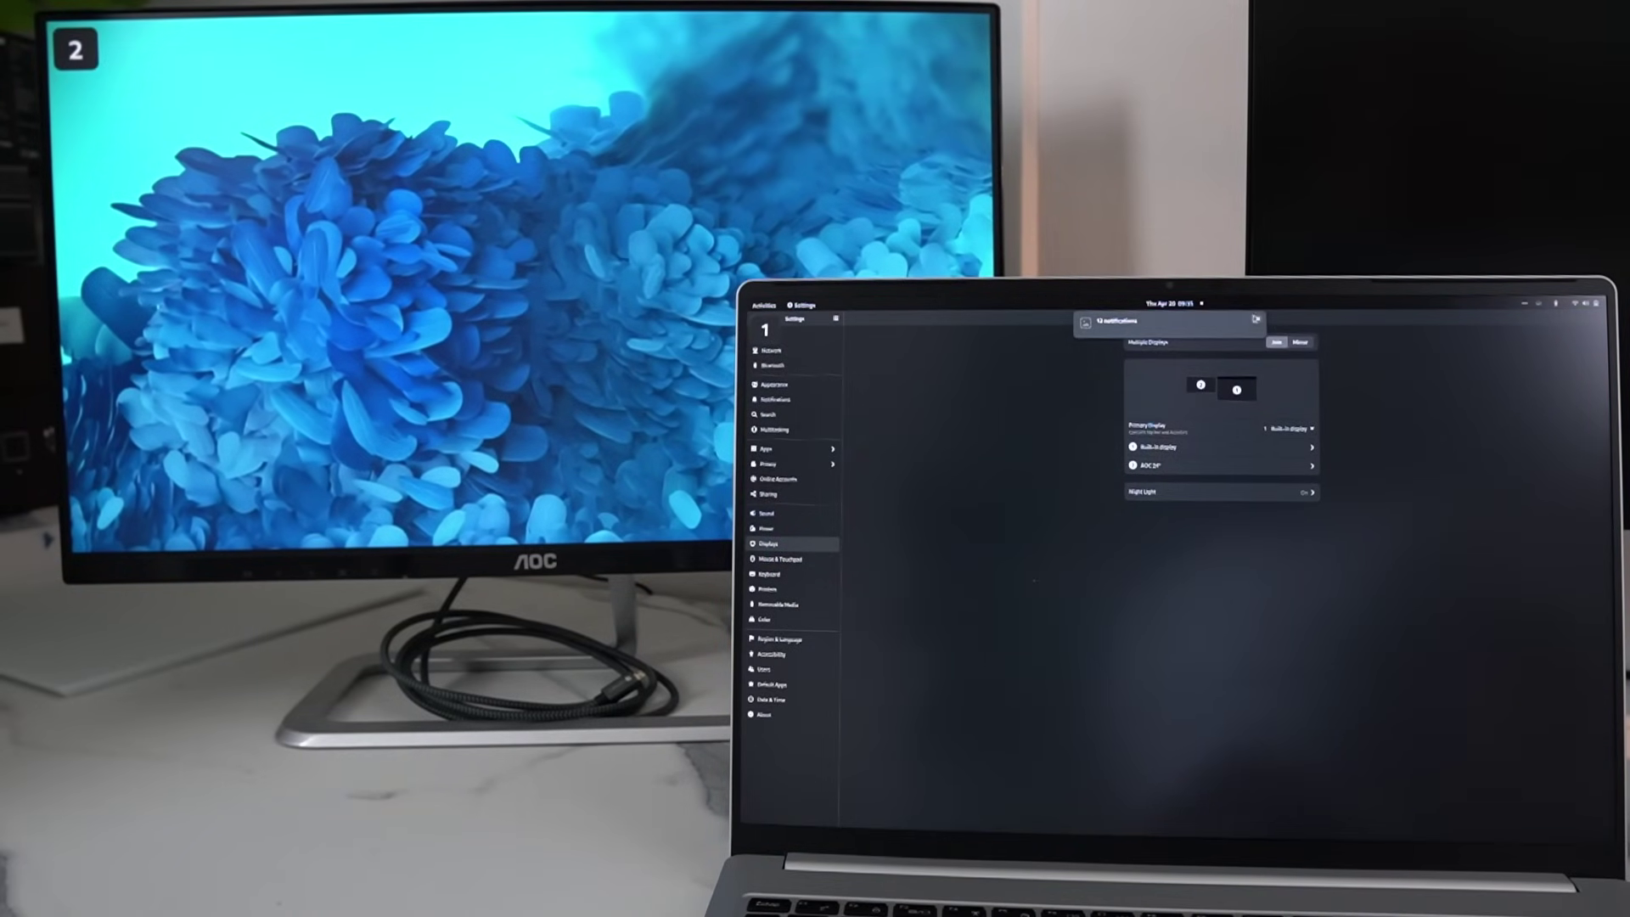
drag(1237, 320, 1173, 476)
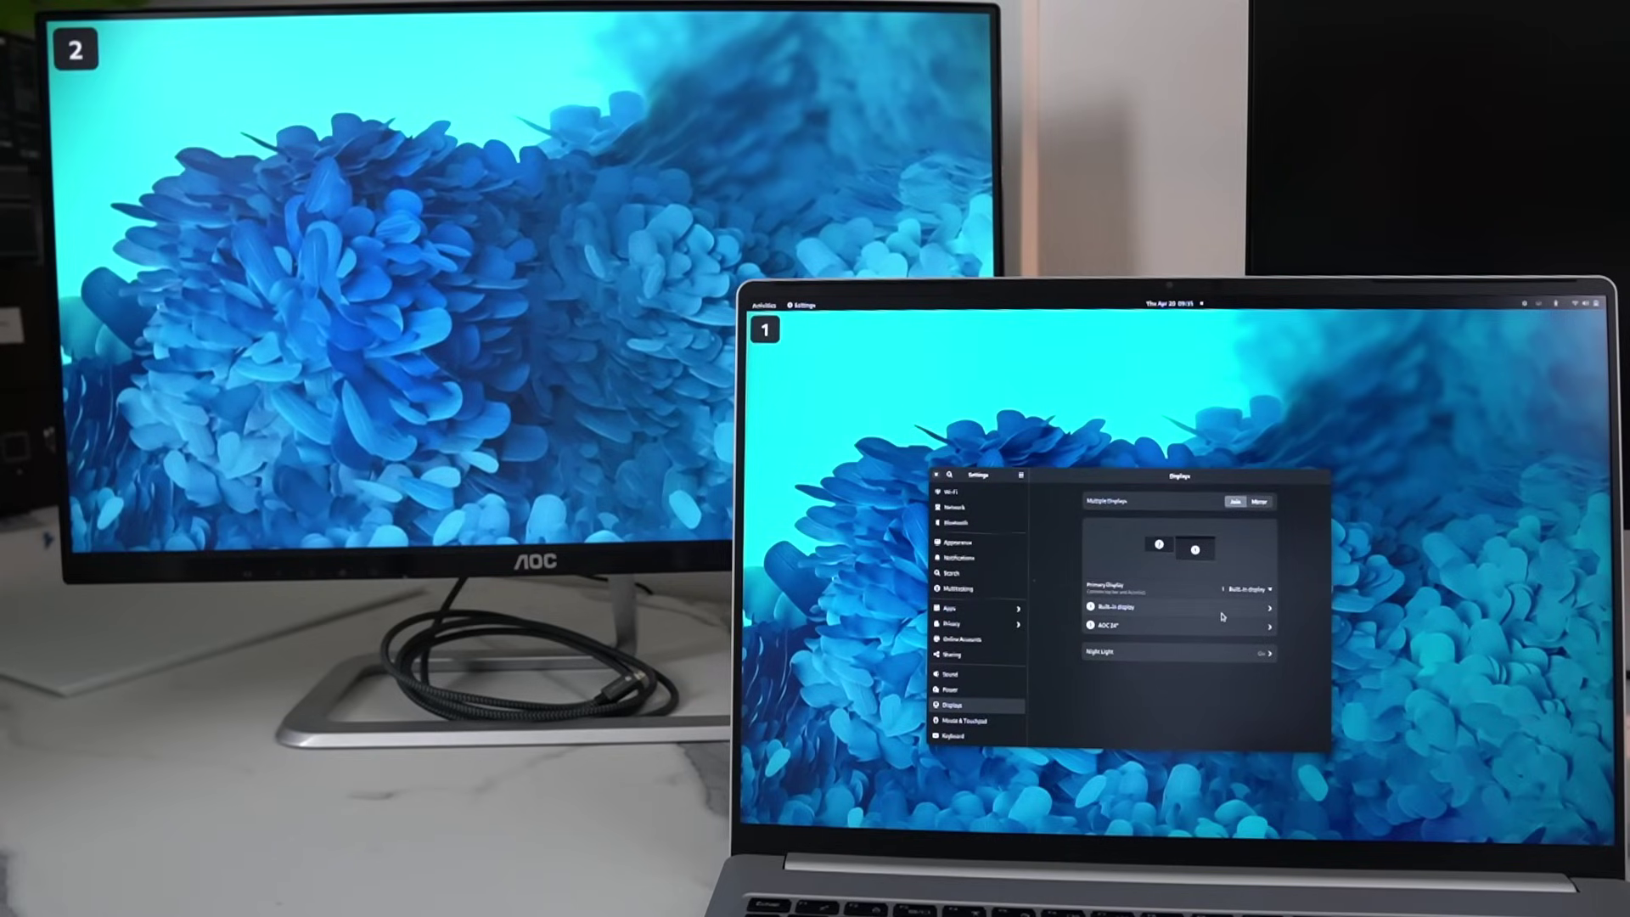
click(1223, 609)
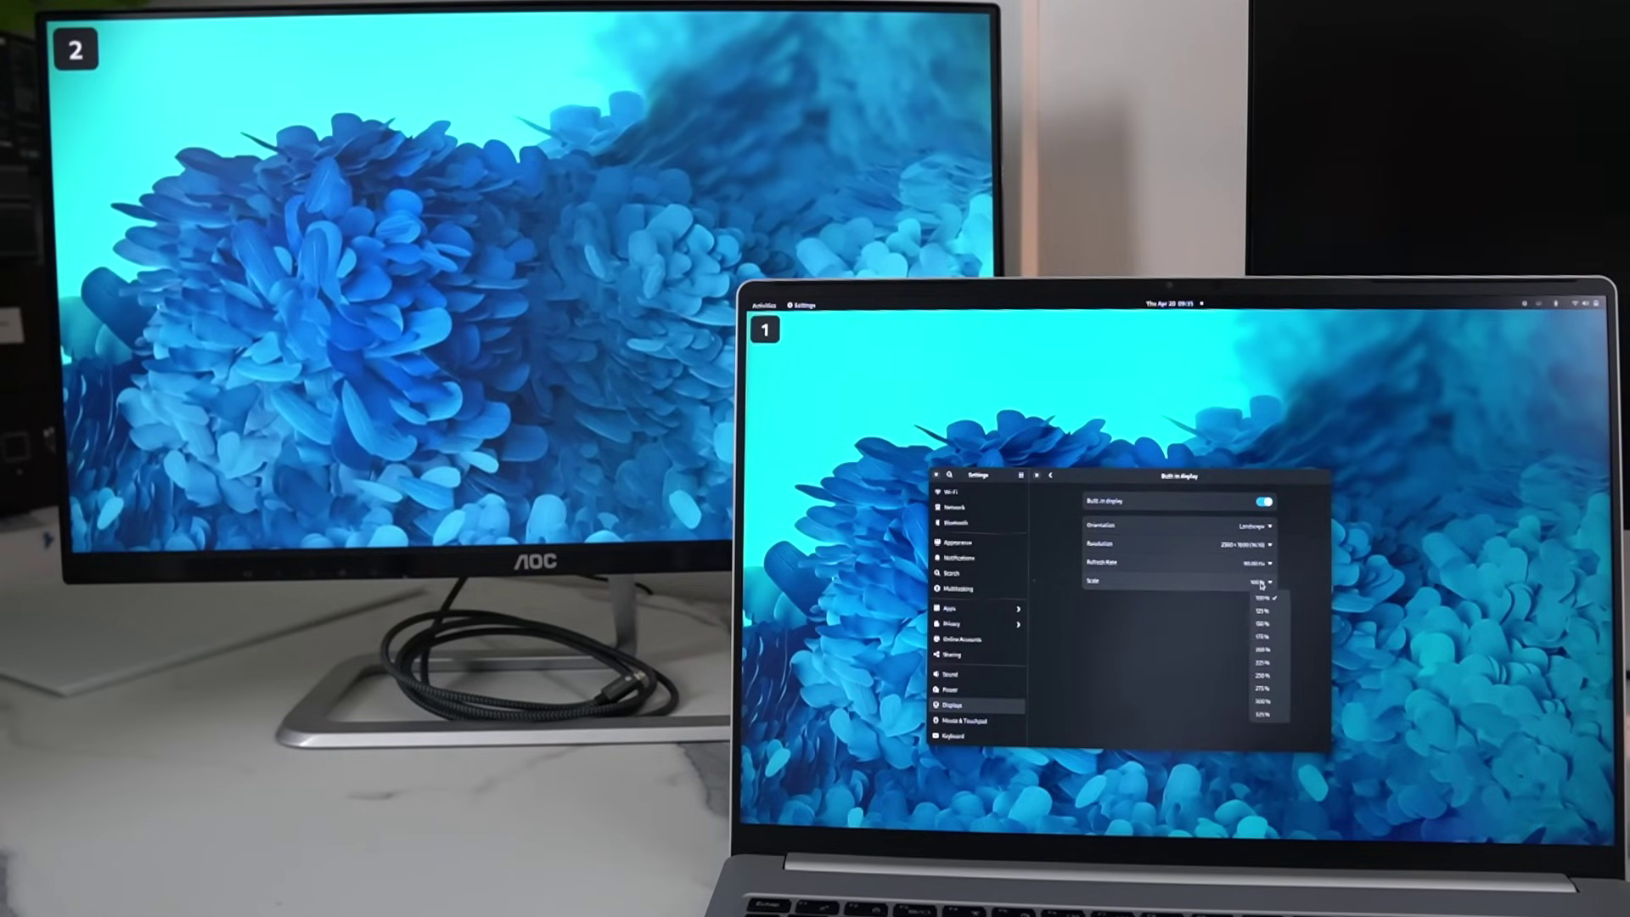
- Launch OBS Studio, send it to another workspace, and reposition the Settings window
key(super)
text(obs)
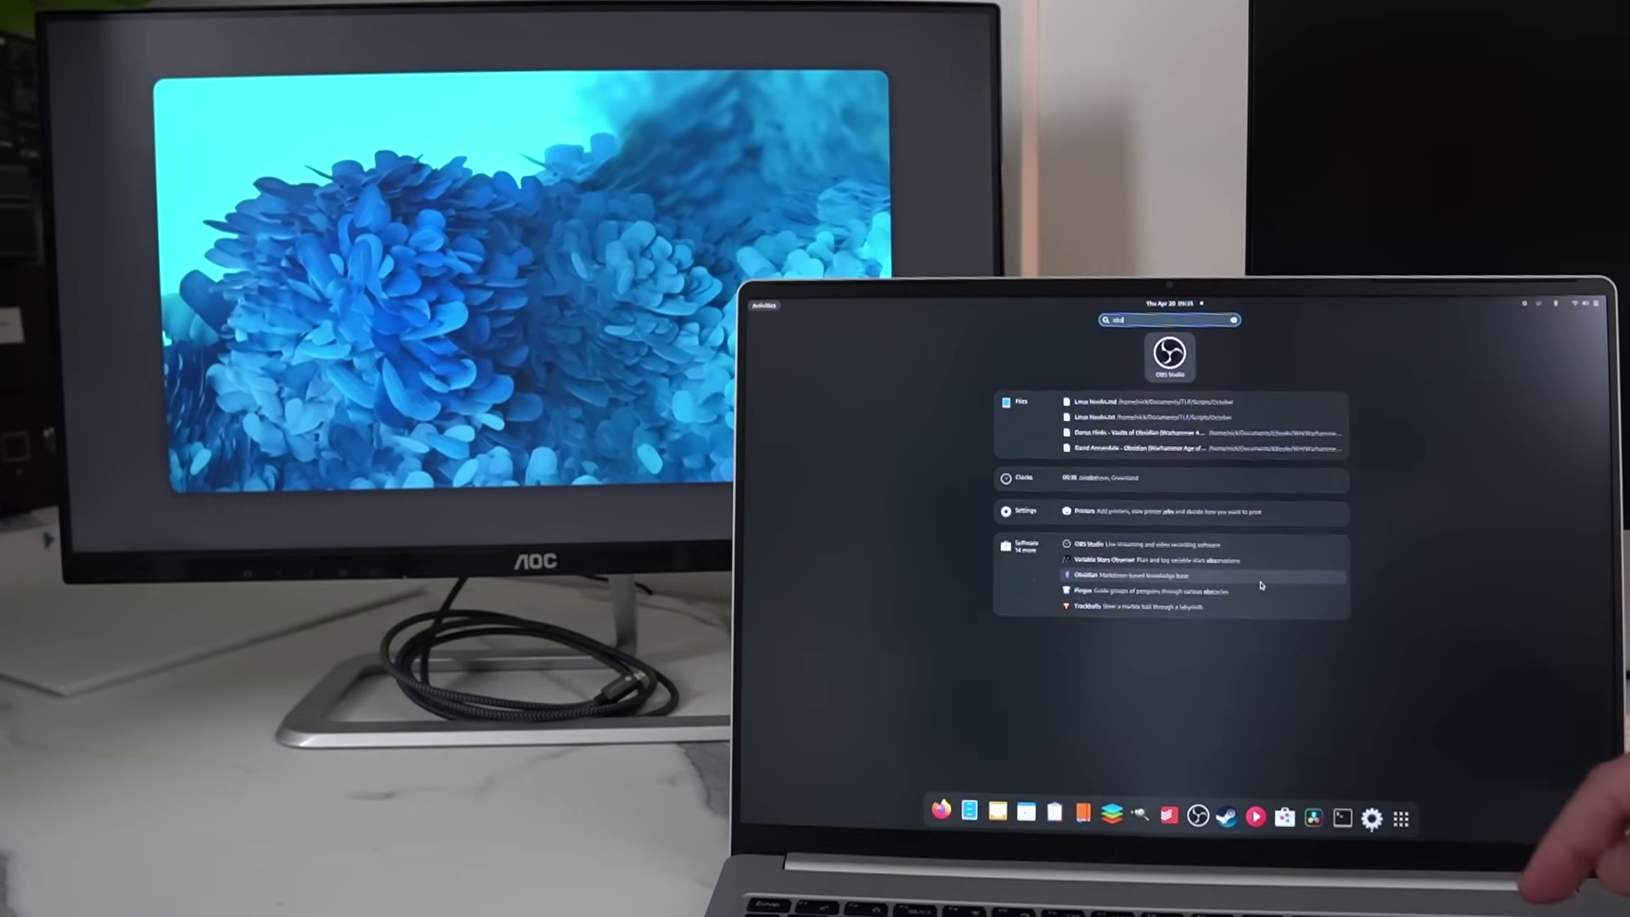
key(Return)
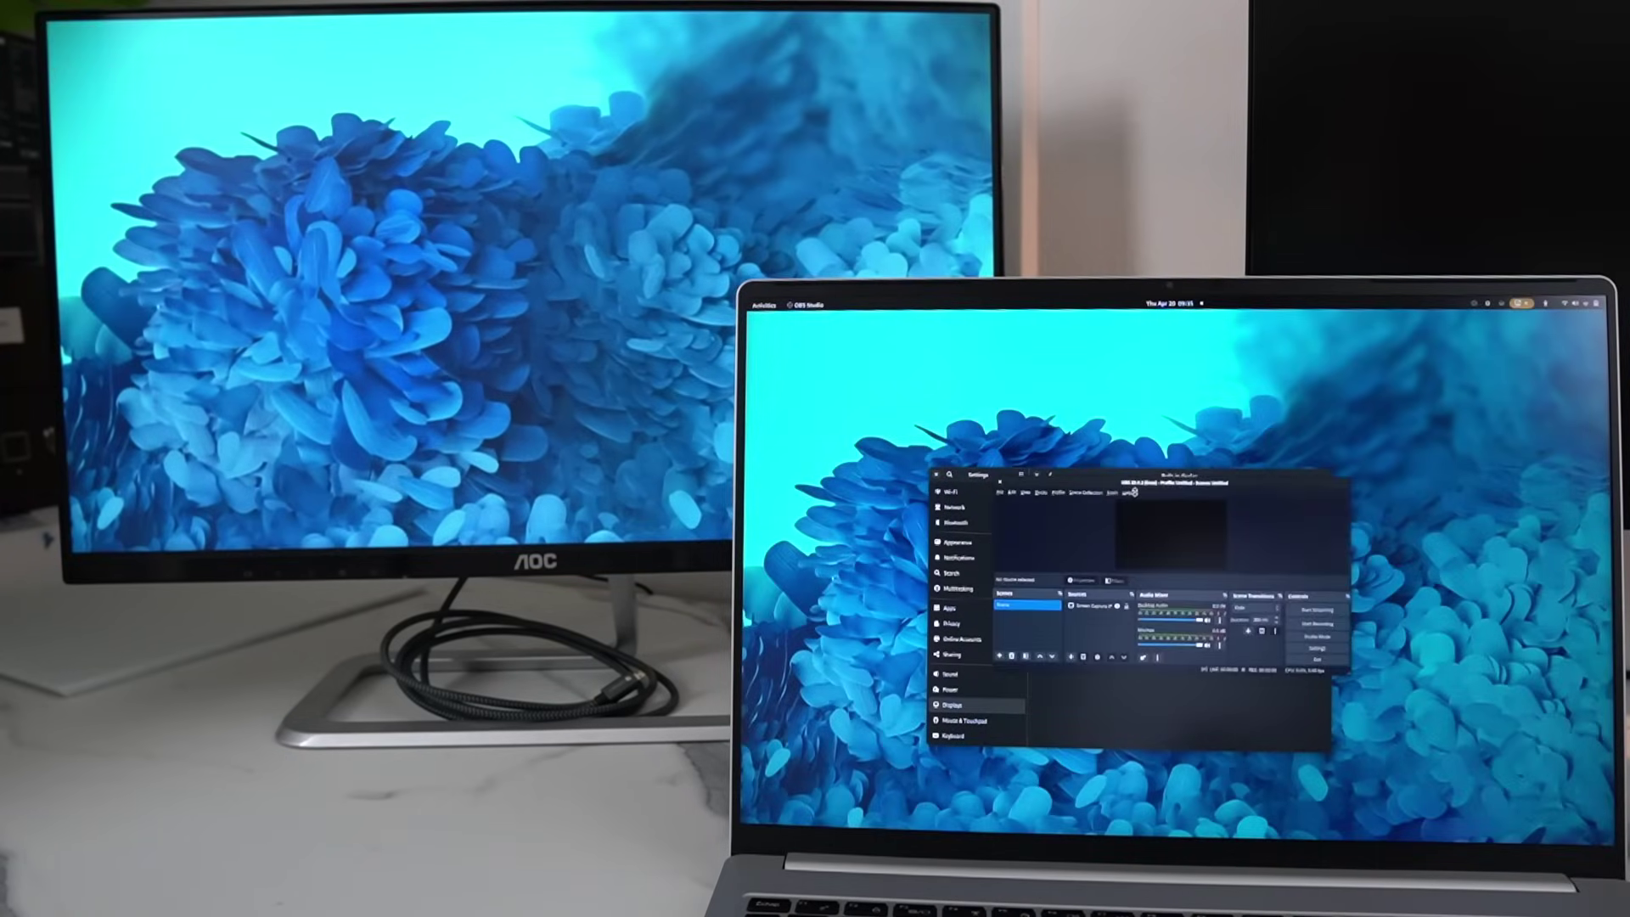
drag(1111, 478, 1019, 417)
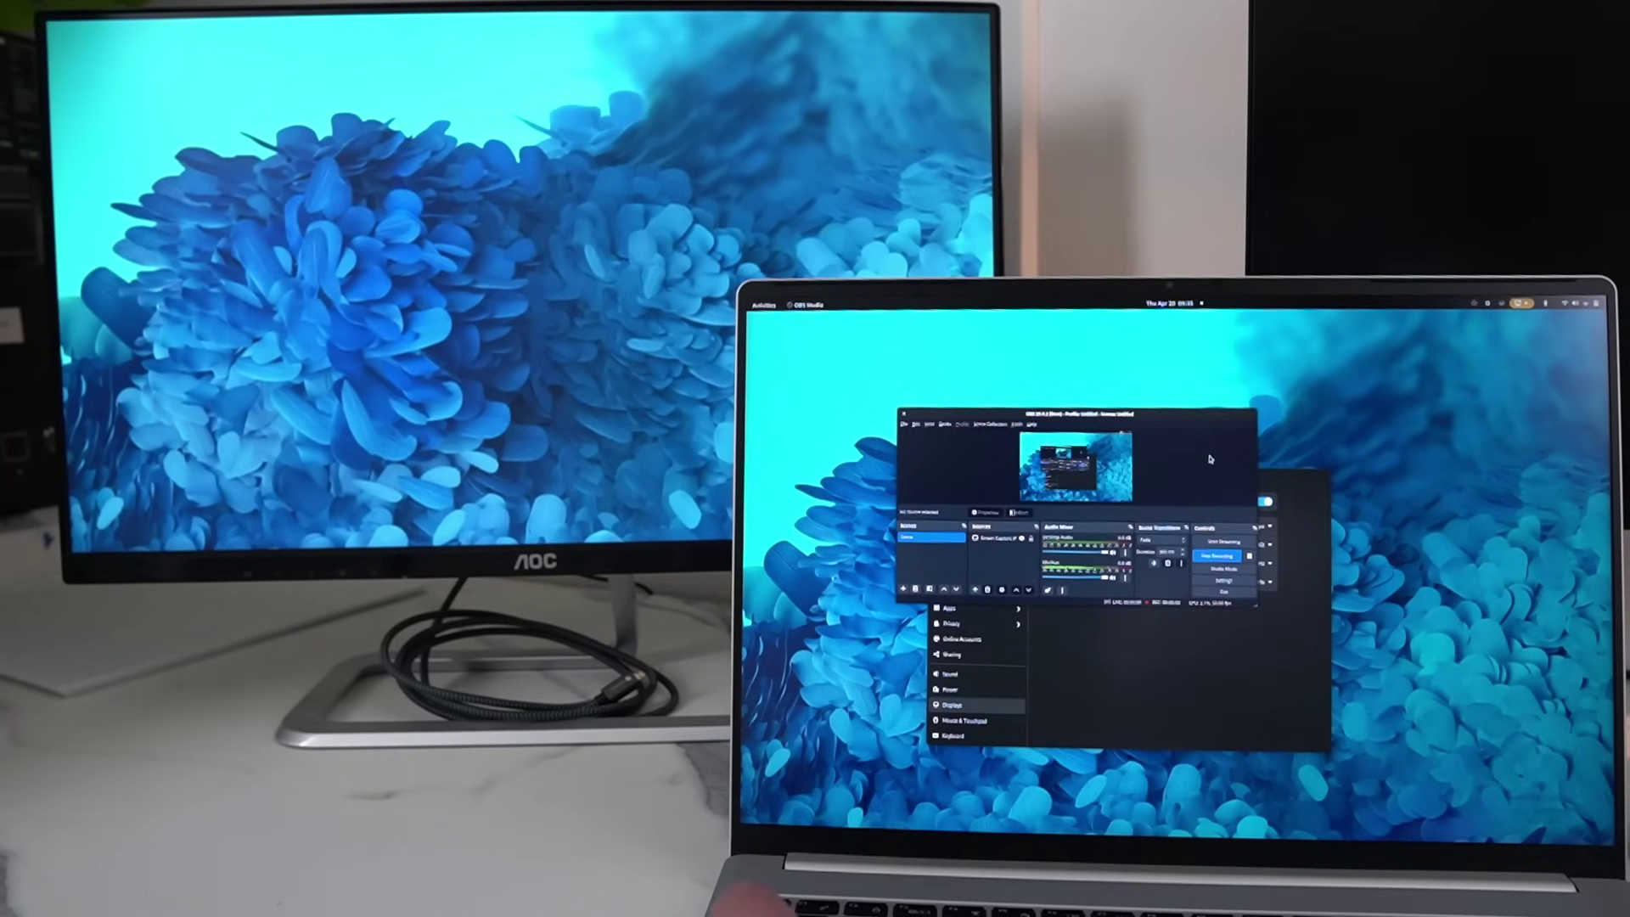
key(super+shift+Page_Down)
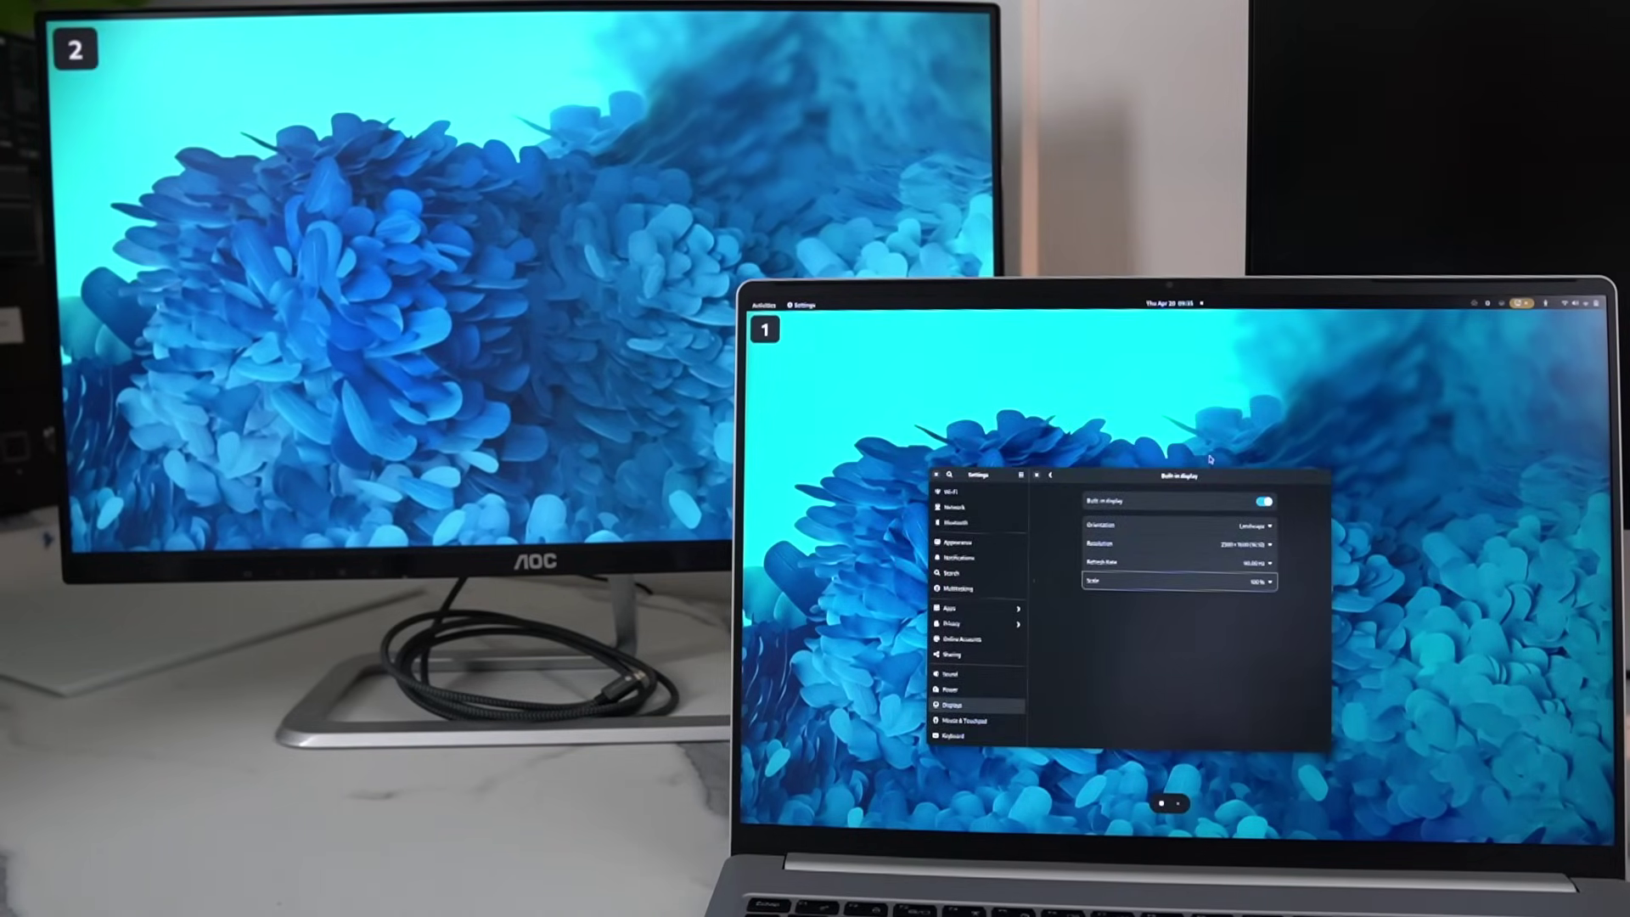
drag(1193, 478, 1227, 408)
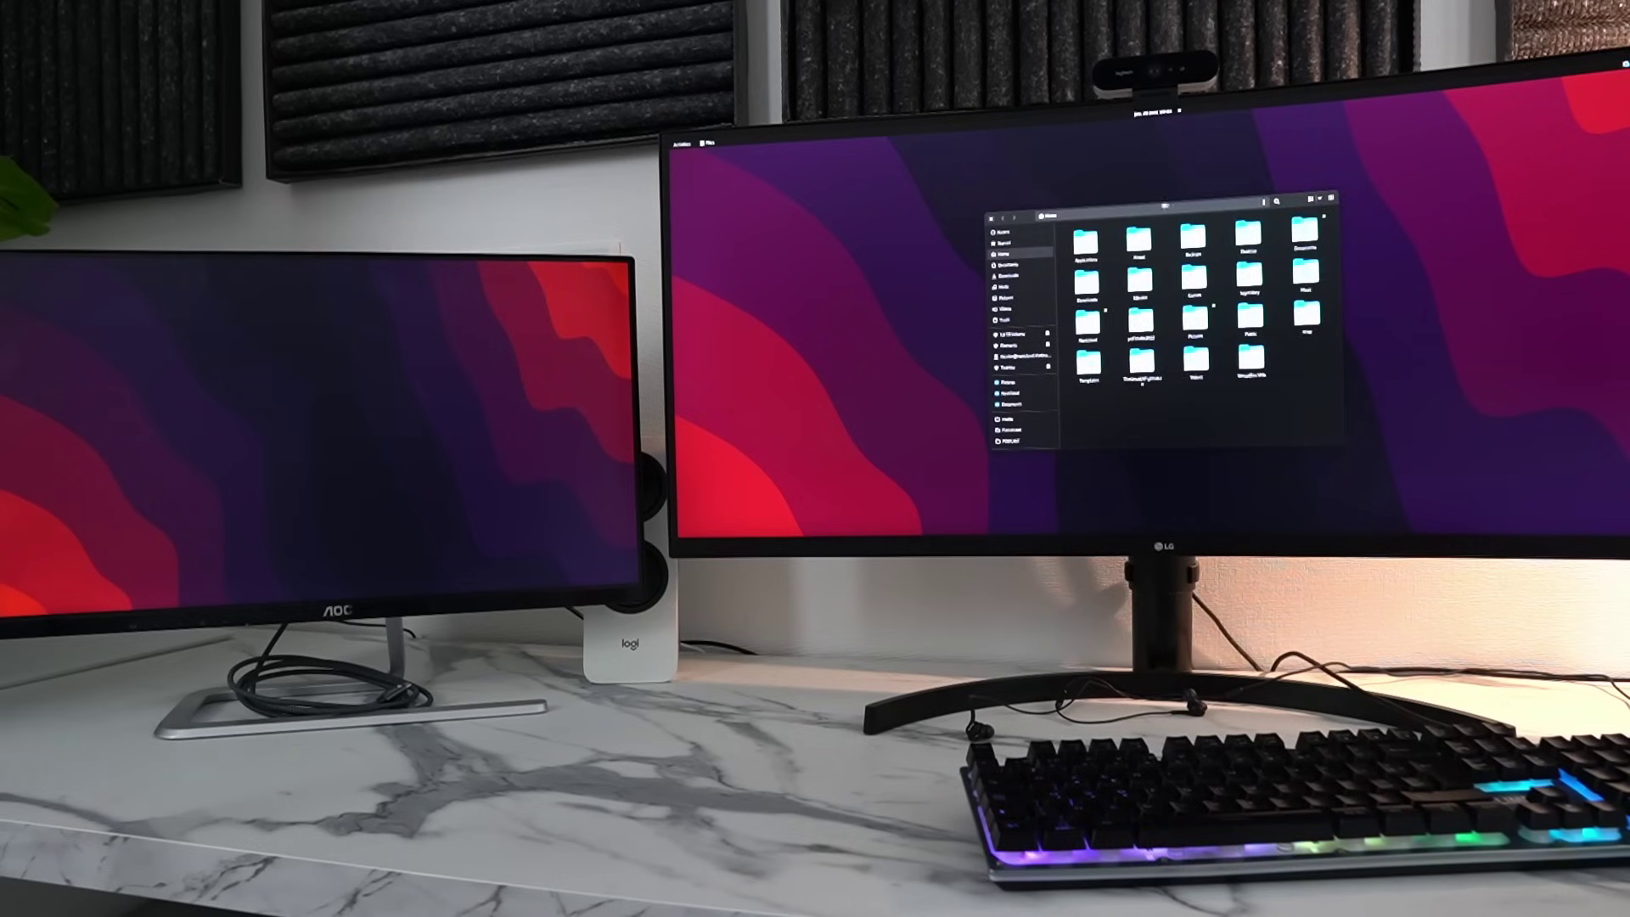
- Launch NVIDIA X Server Settings and show X Server Display Configuration's advanced options
drag(1155, 204, 1068, 189)
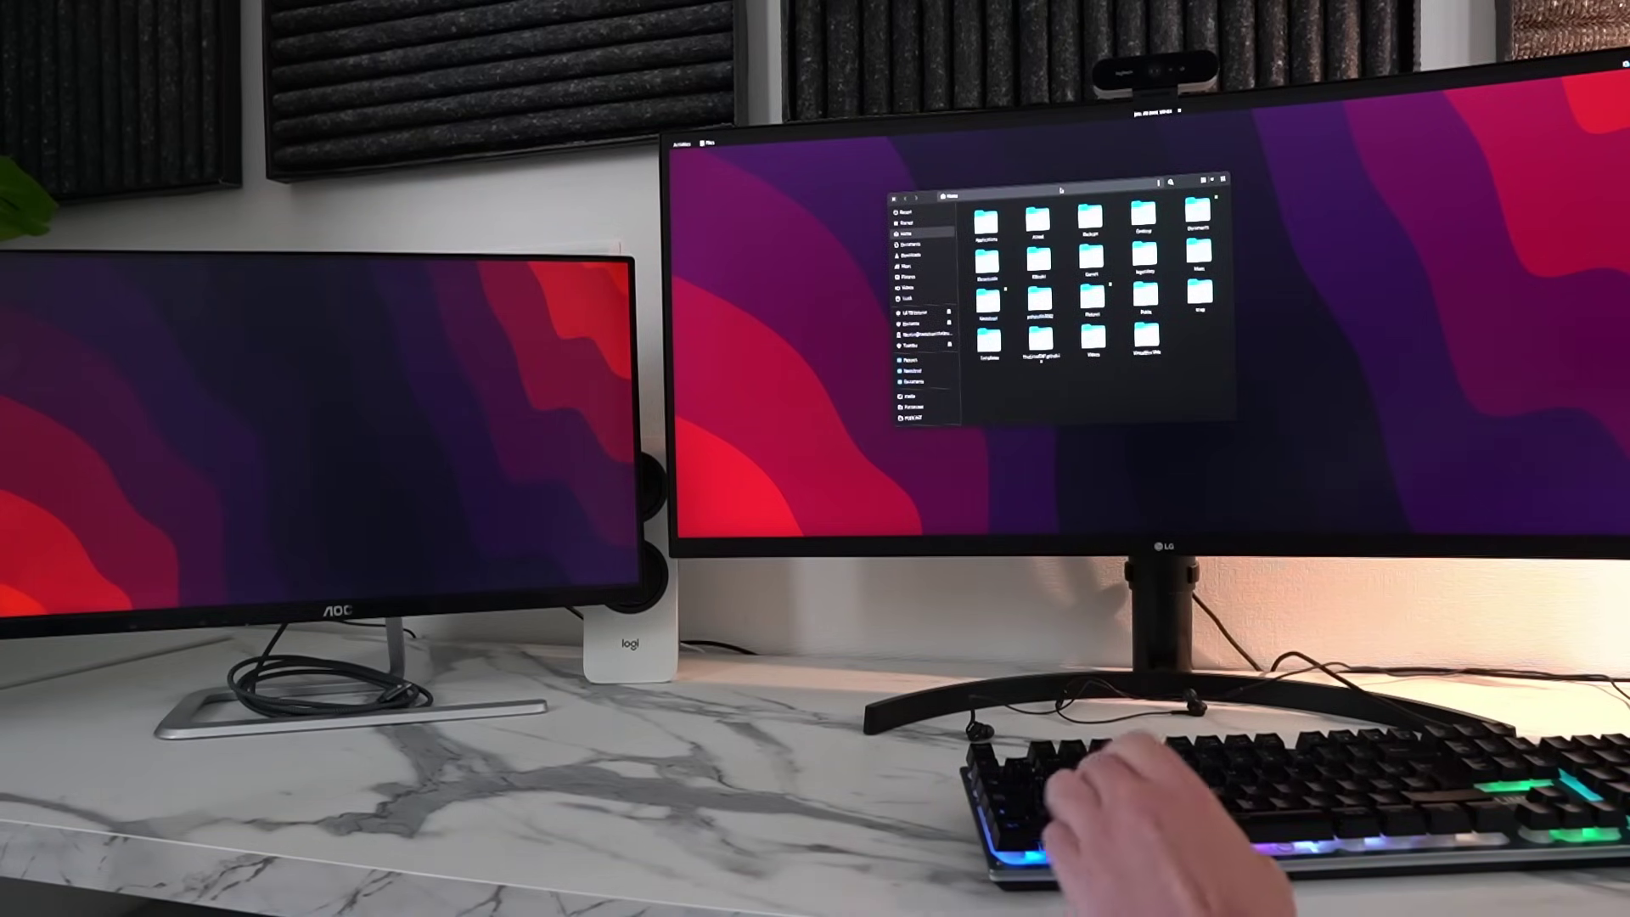
key(super)
text(nvidia)
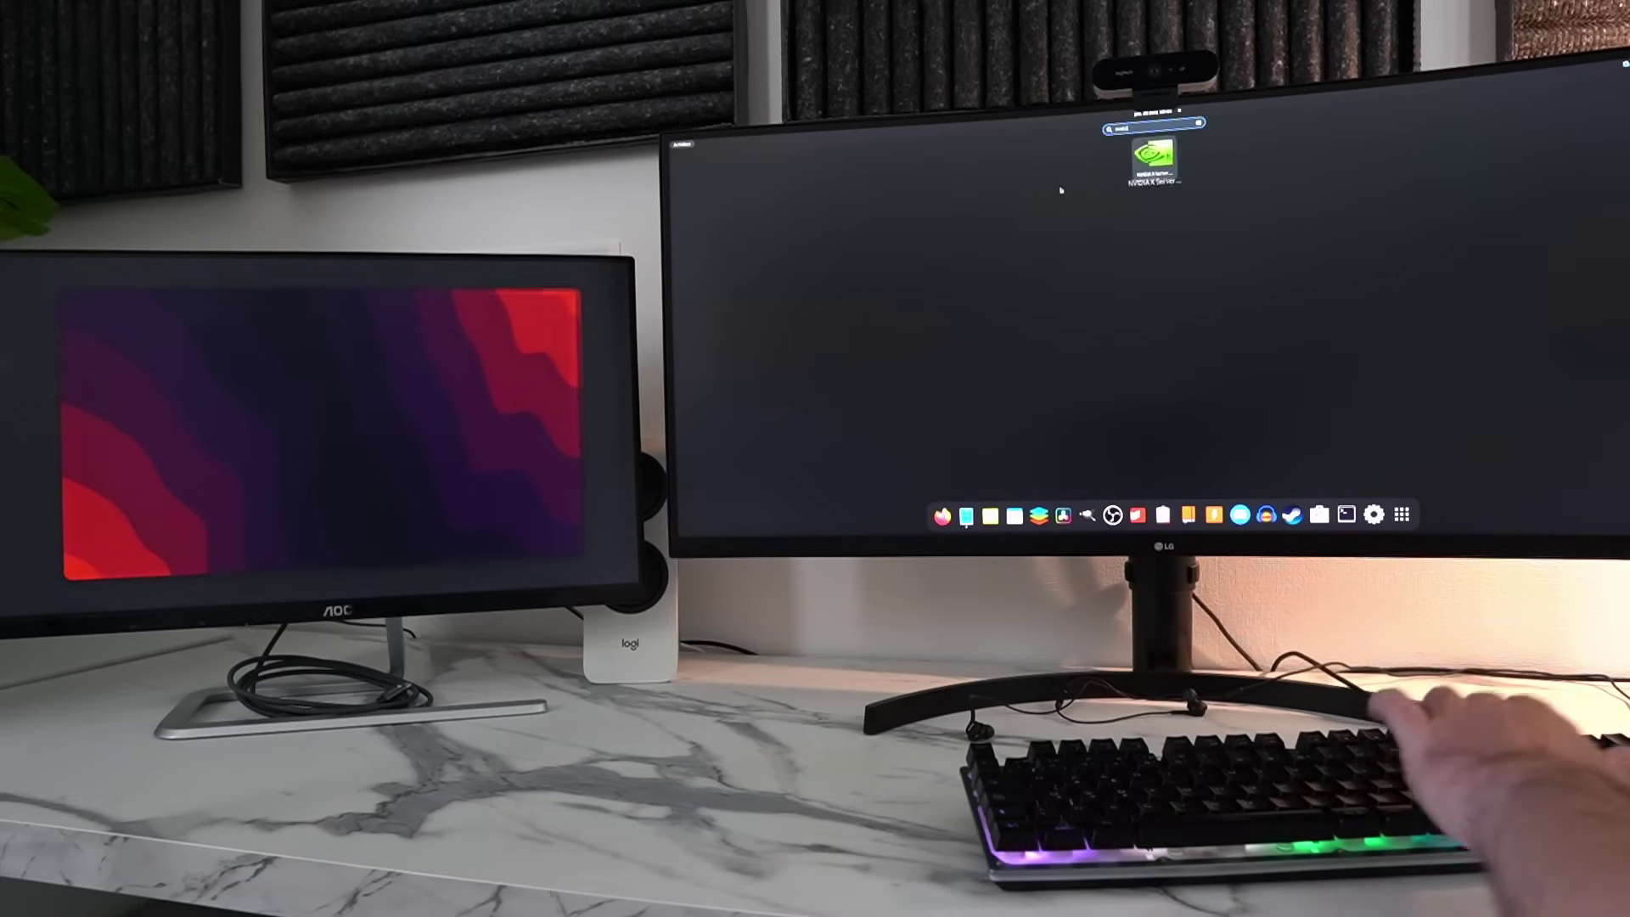
key(Return)
drag(1171, 258, 1142, 252)
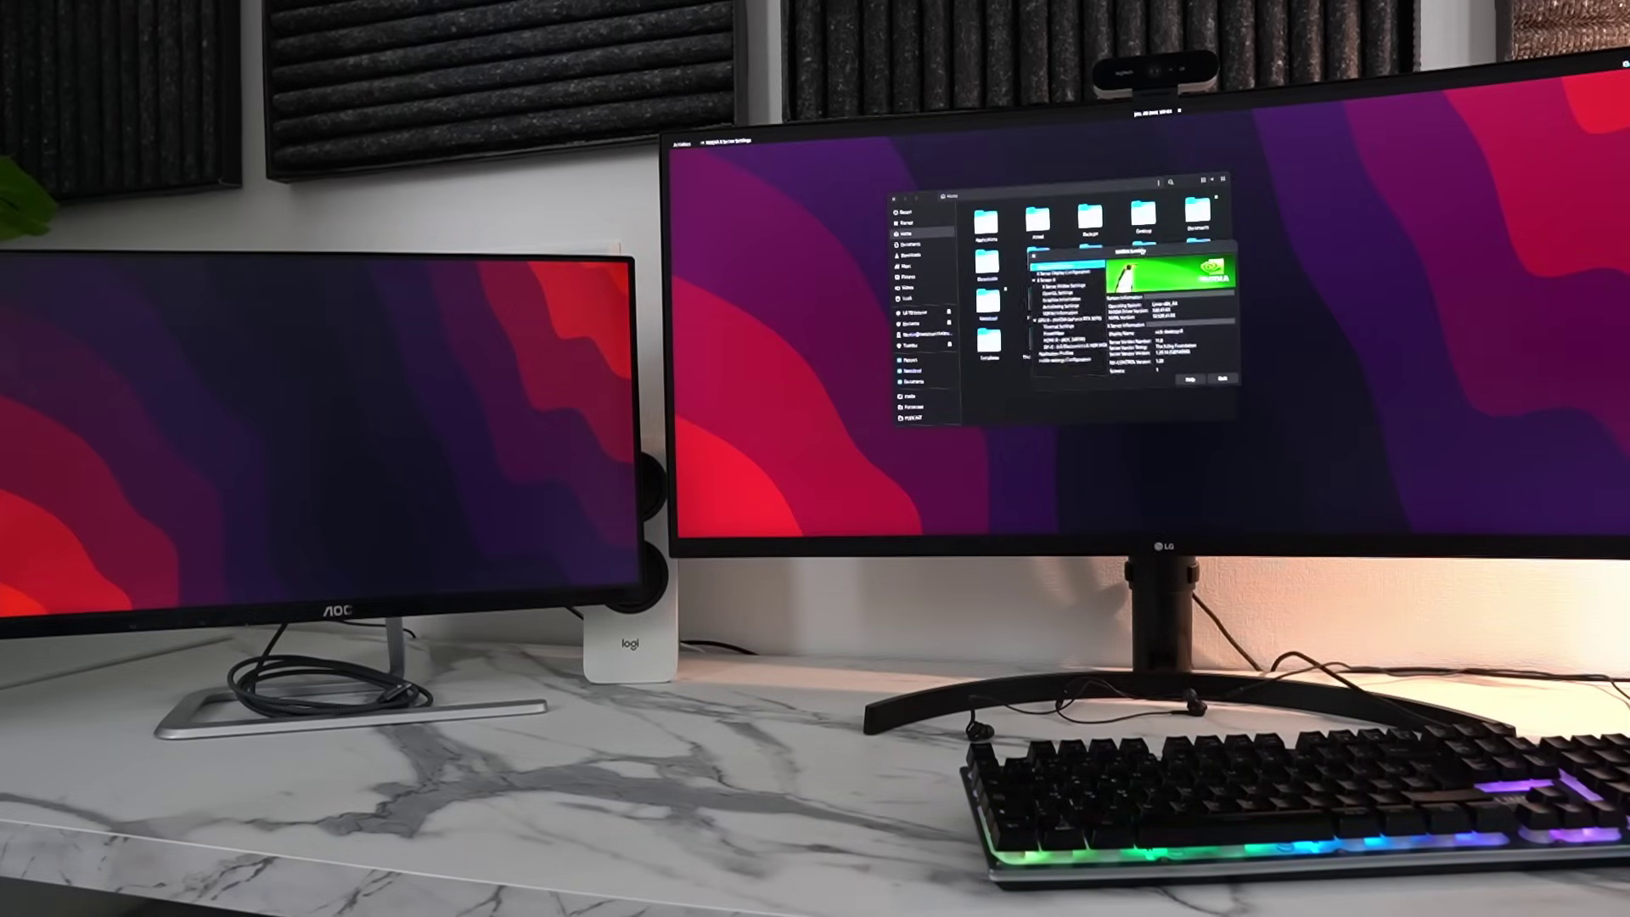
click(1066, 272)
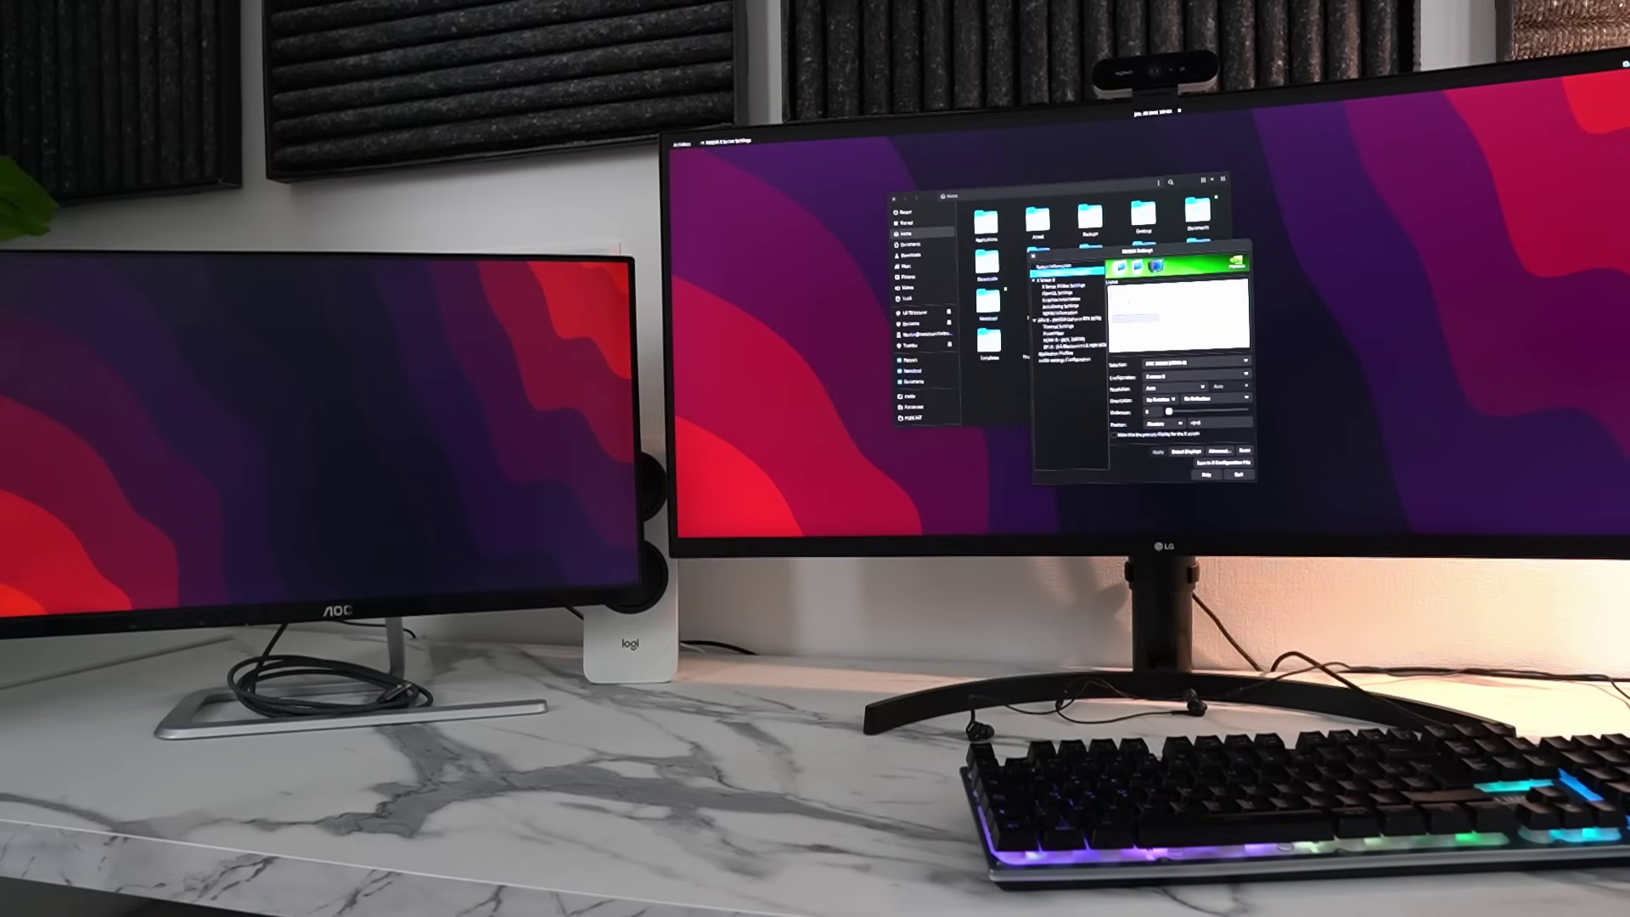
click(1231, 442)
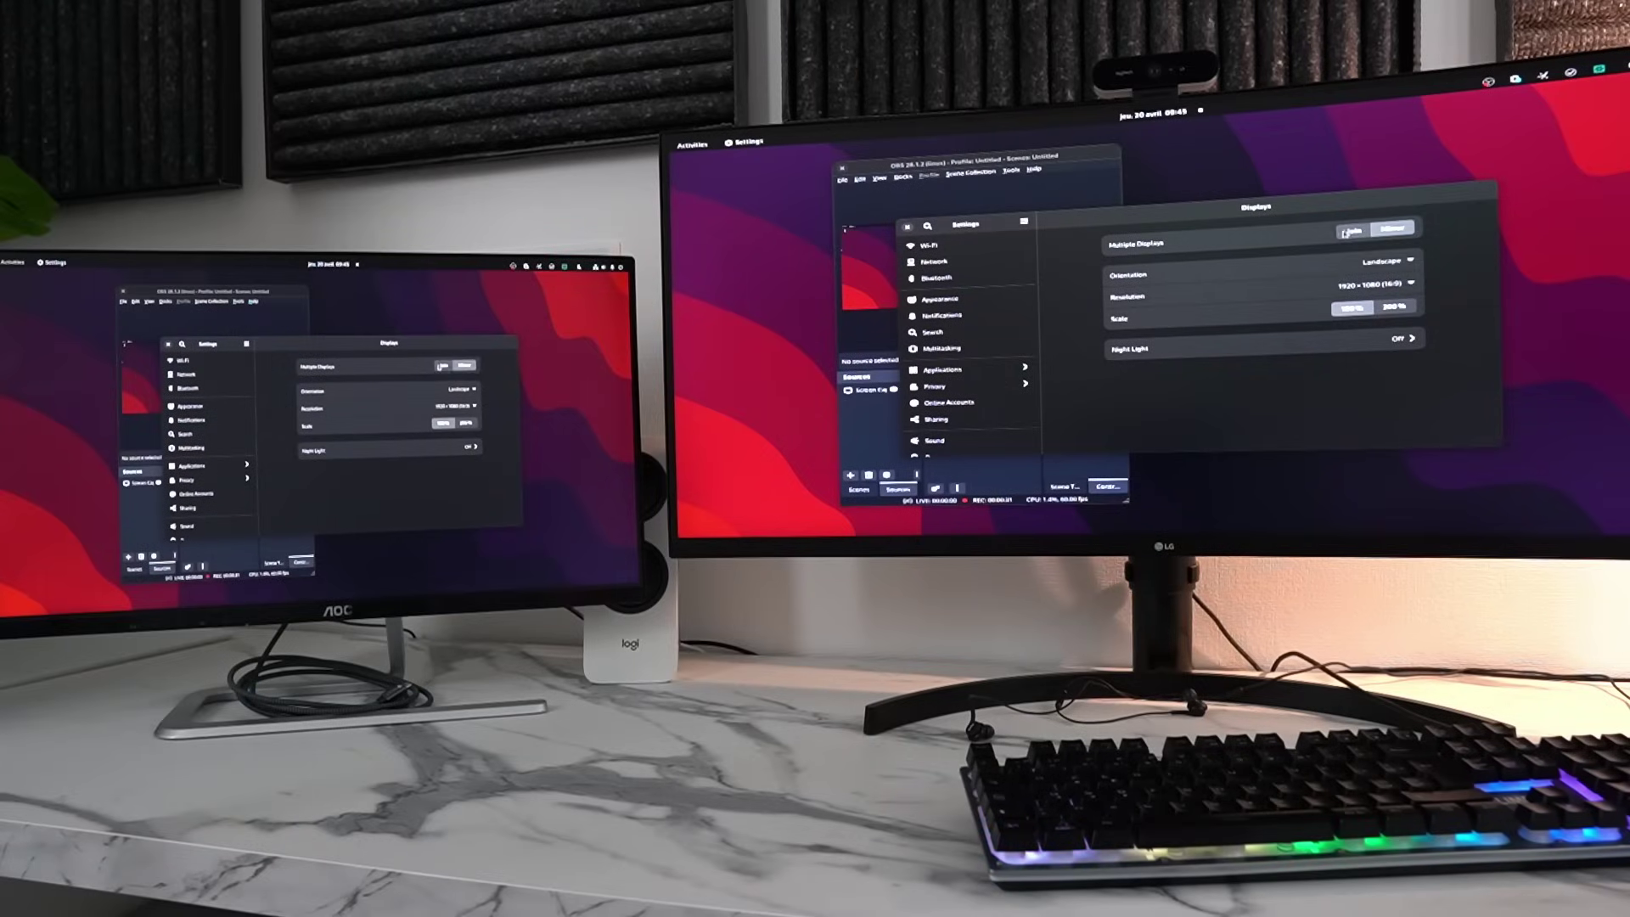
- Join the two monitors into one desktop, then rearrange the Settings and Global Theme windows
click(1346, 232)
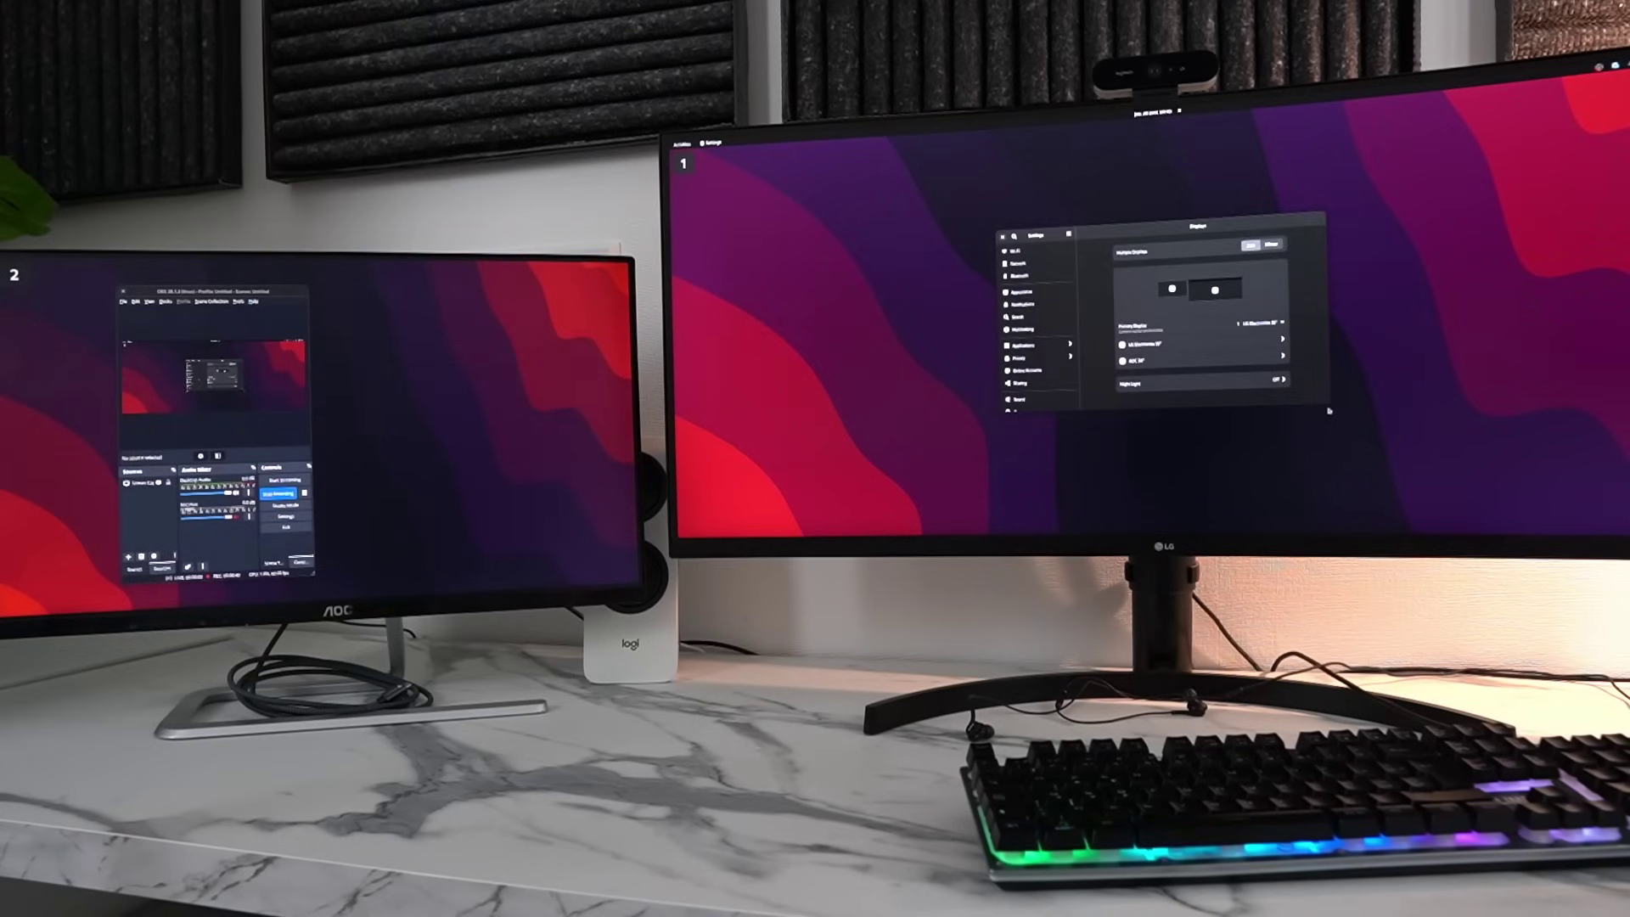
drag(1327, 402, 1292, 448)
mouse_move(1176, 236)
mouse_down()
mouse_move(1152, 226)
mouse_move(1165, 209)
mouse_up()
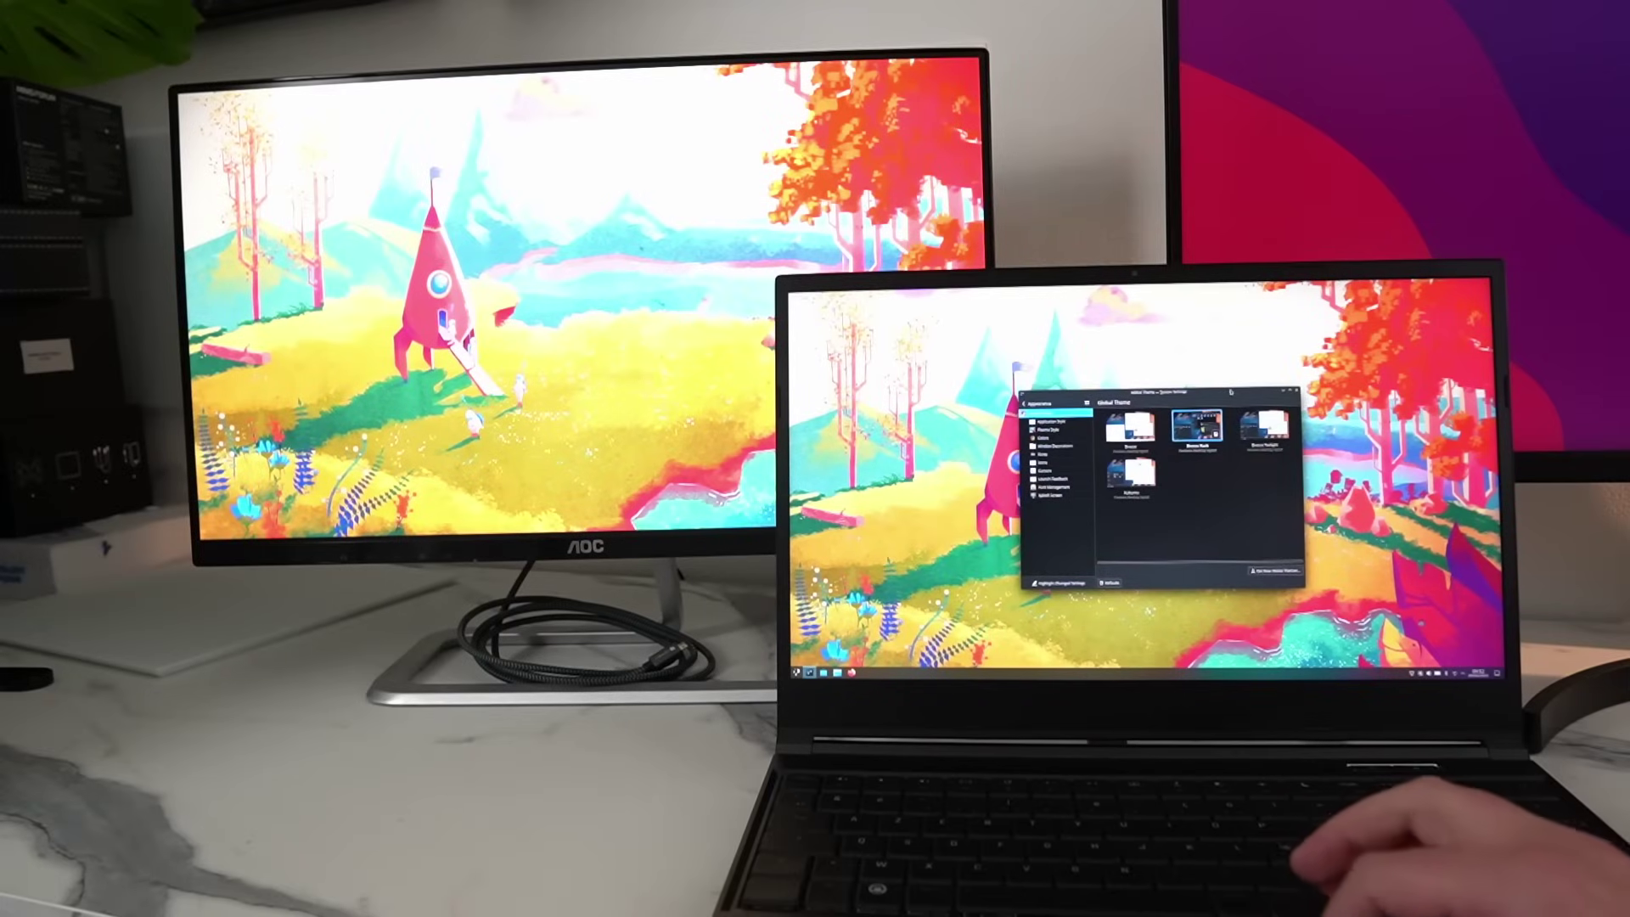
drag(1155, 382, 823, 85)
drag(977, 67, 645, 166)
- Open Settings and scroll to the About page's graphics hardware
text(setting)
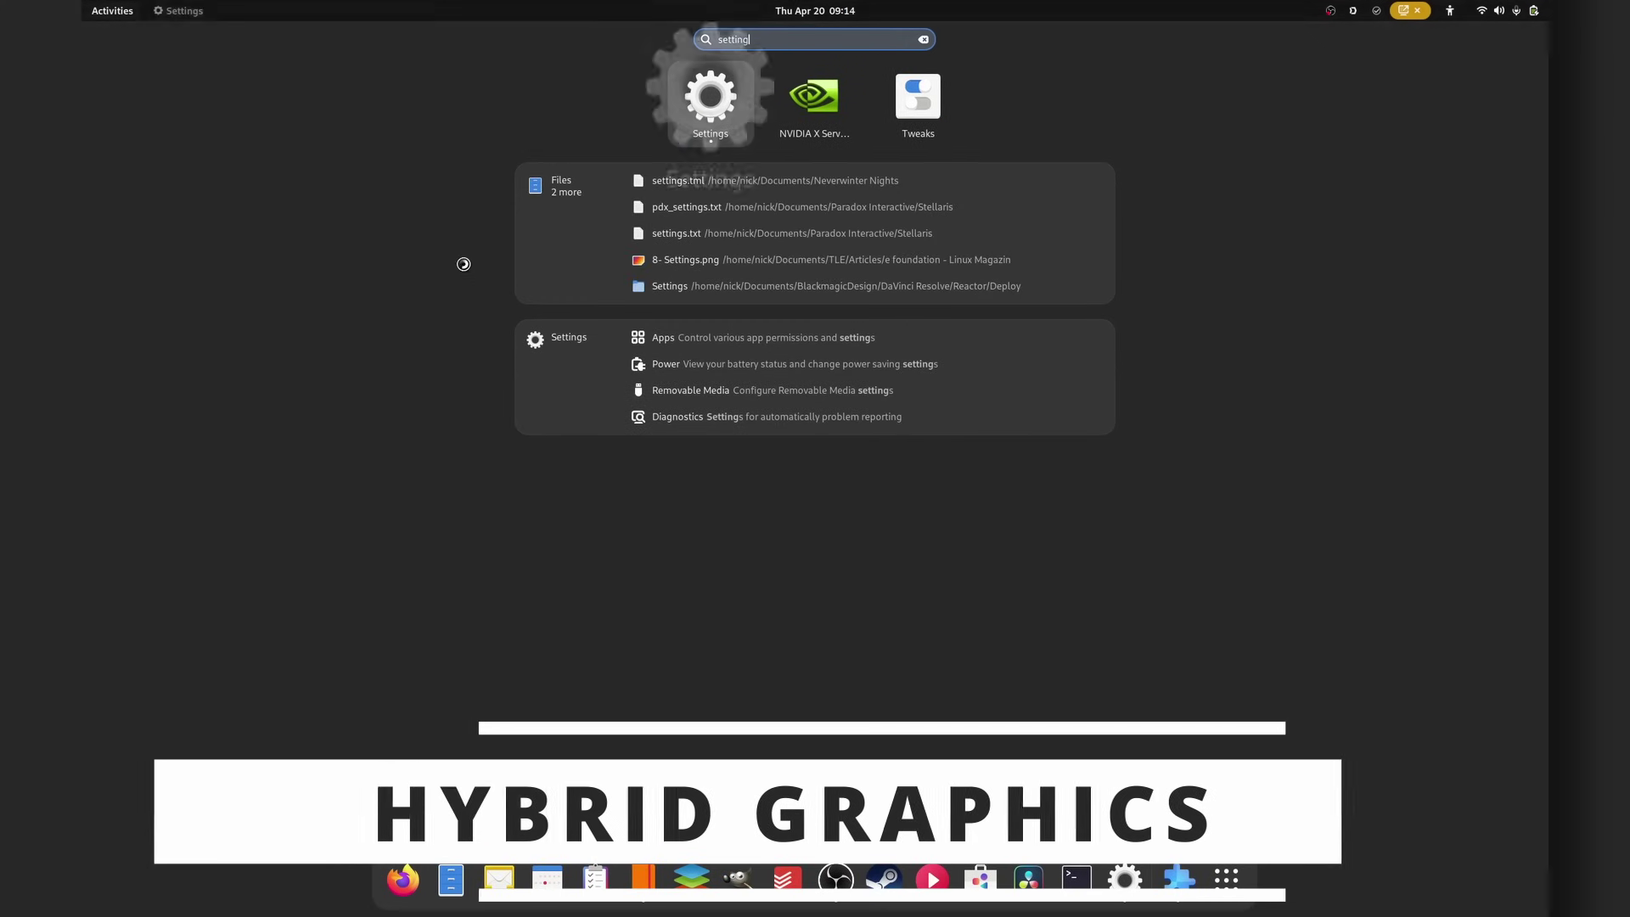
key(Return)
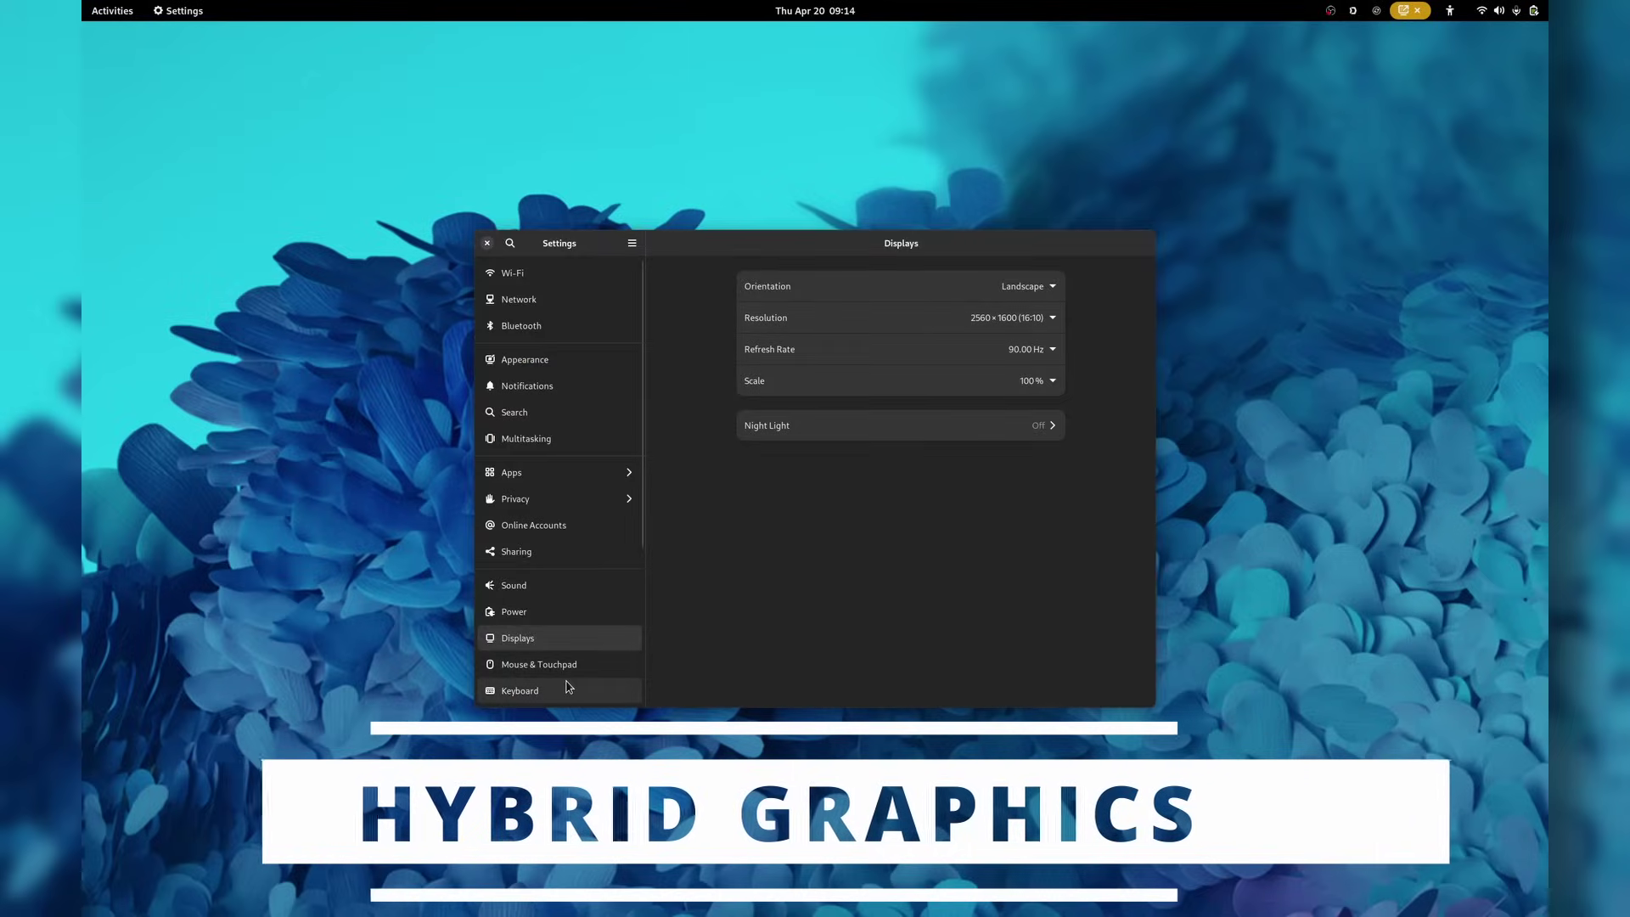
scroll(609, 688, down, 5)
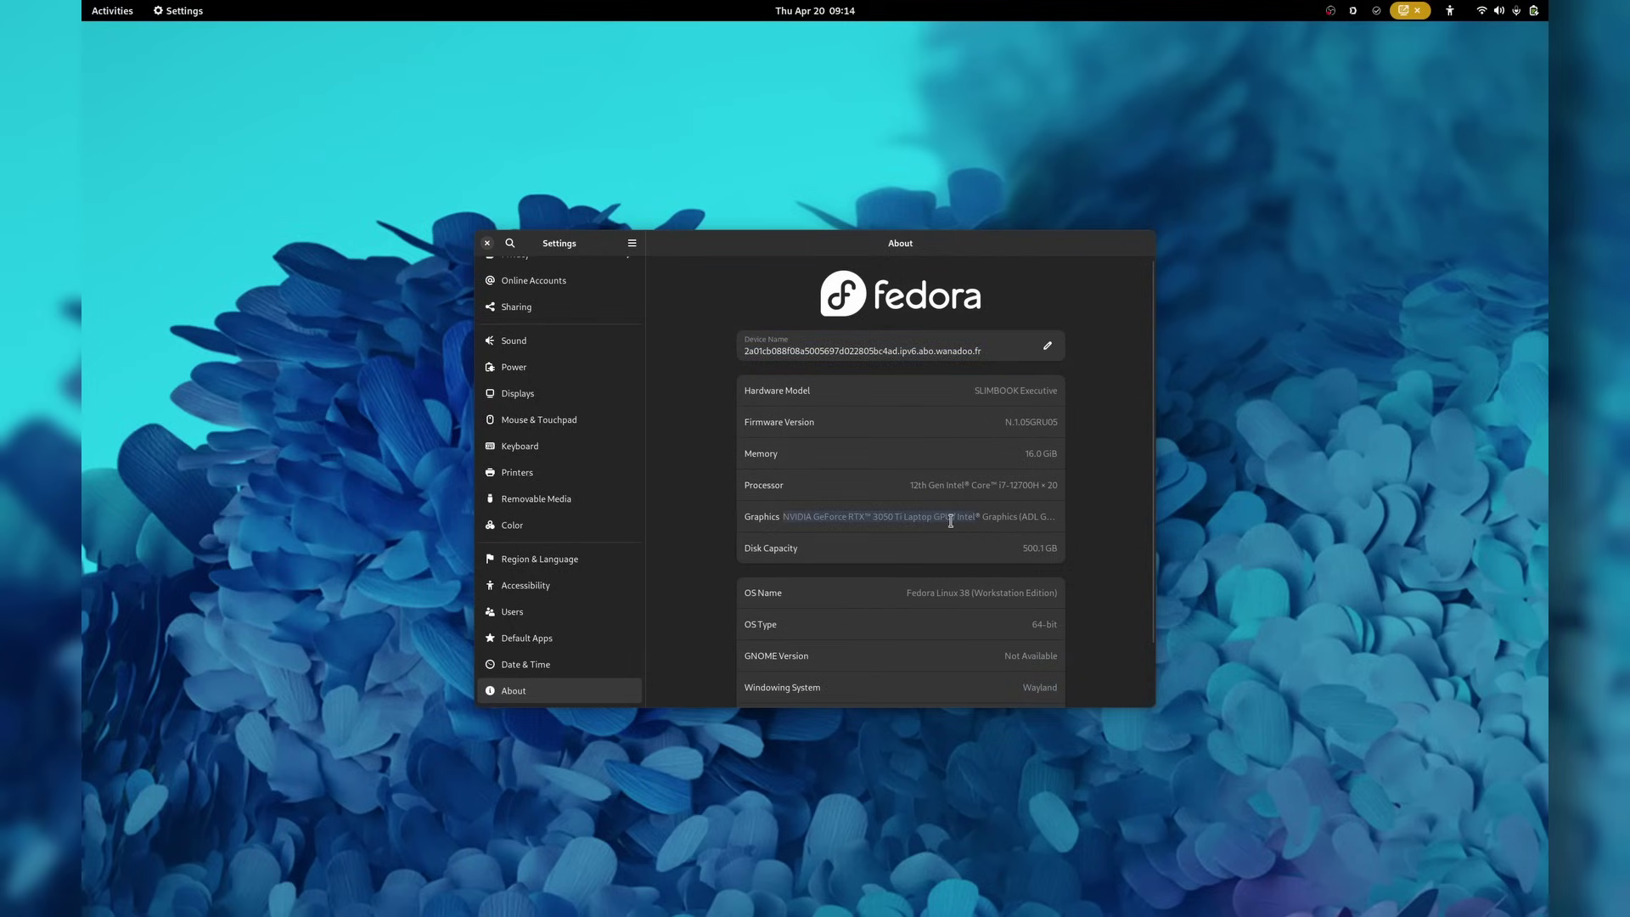
- Launch NVIDIA X Server Settings, enlarge it, and view Graphics Information and GPU 0 details
key(super)
text(nvidia)
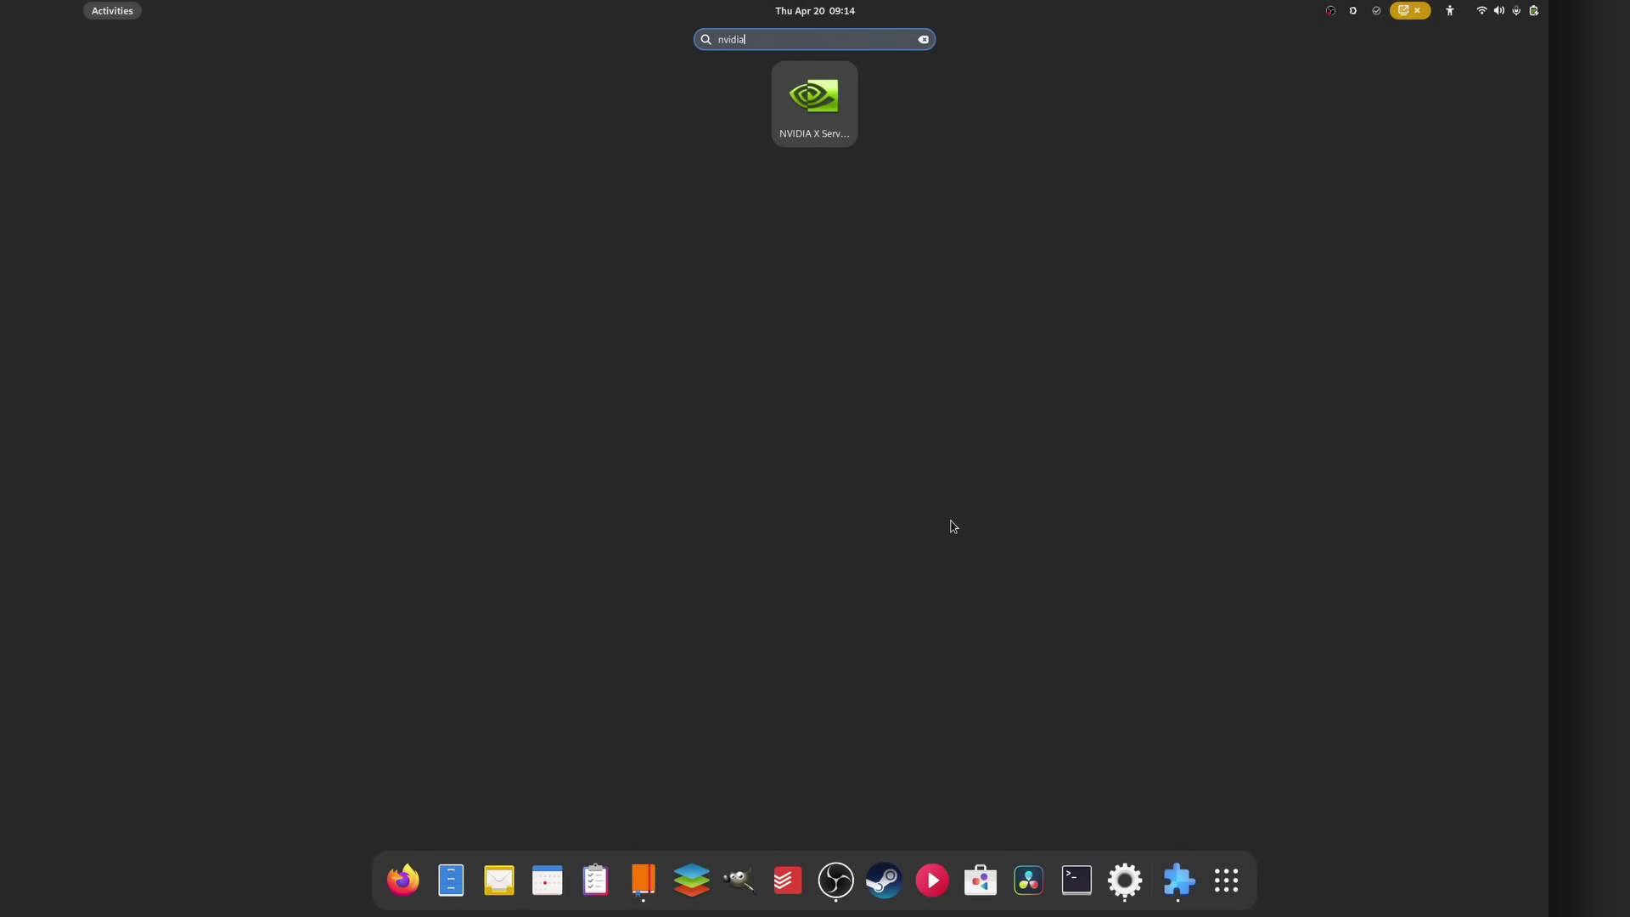
key(Return)
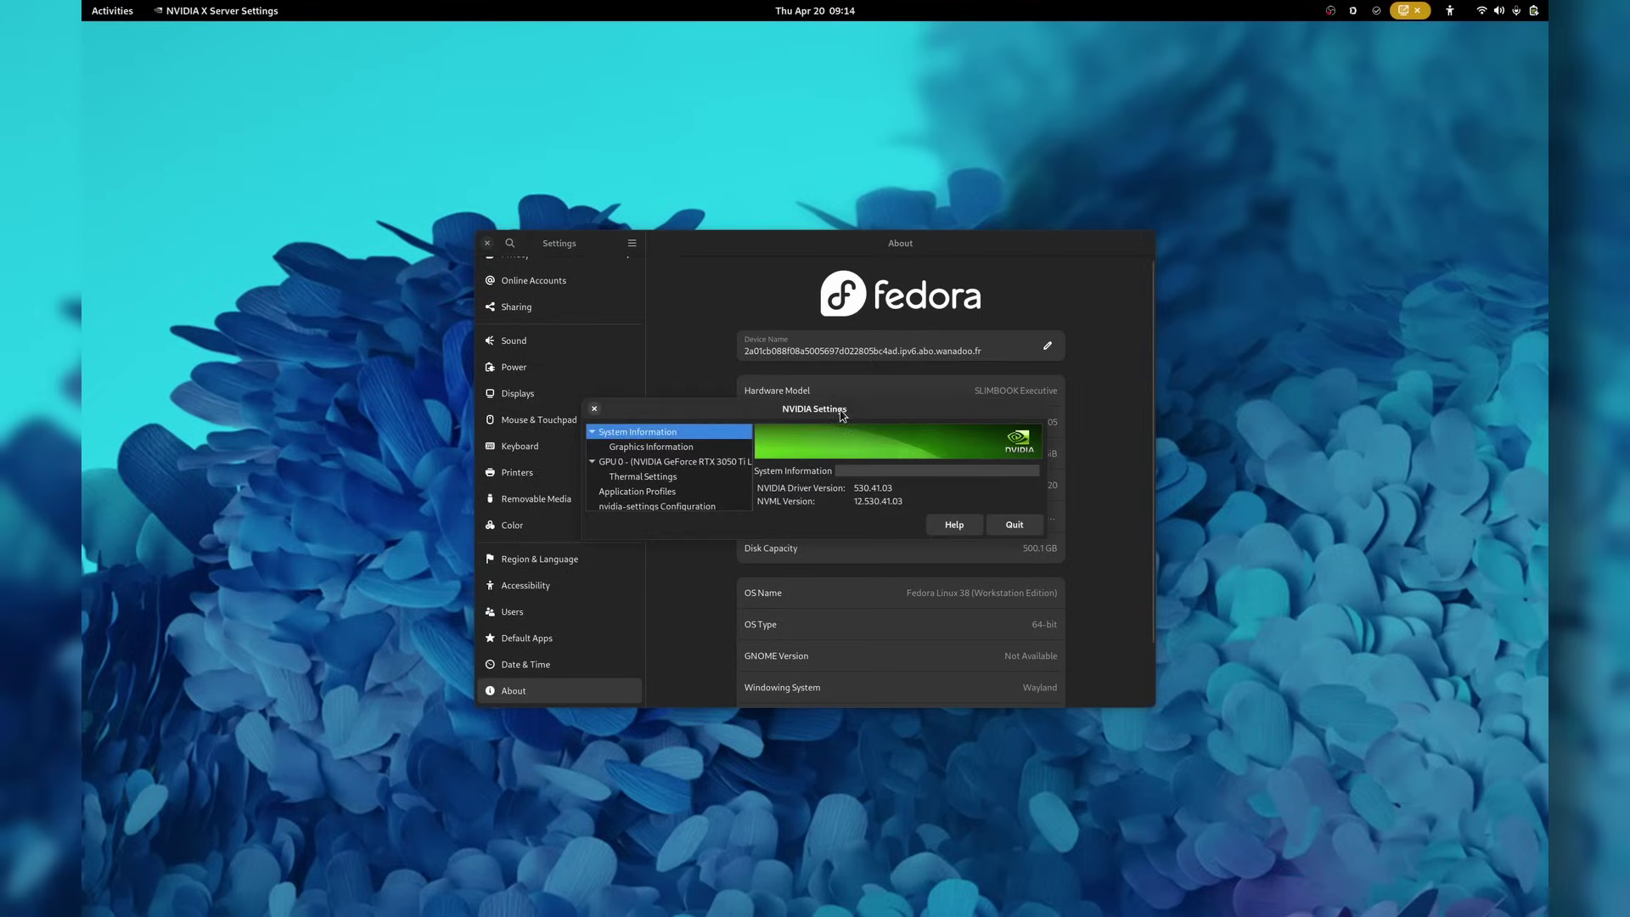
drag(842, 415, 830, 314)
drag(1029, 438, 997, 642)
click(675, 355)
key(Up)
click(674, 365)
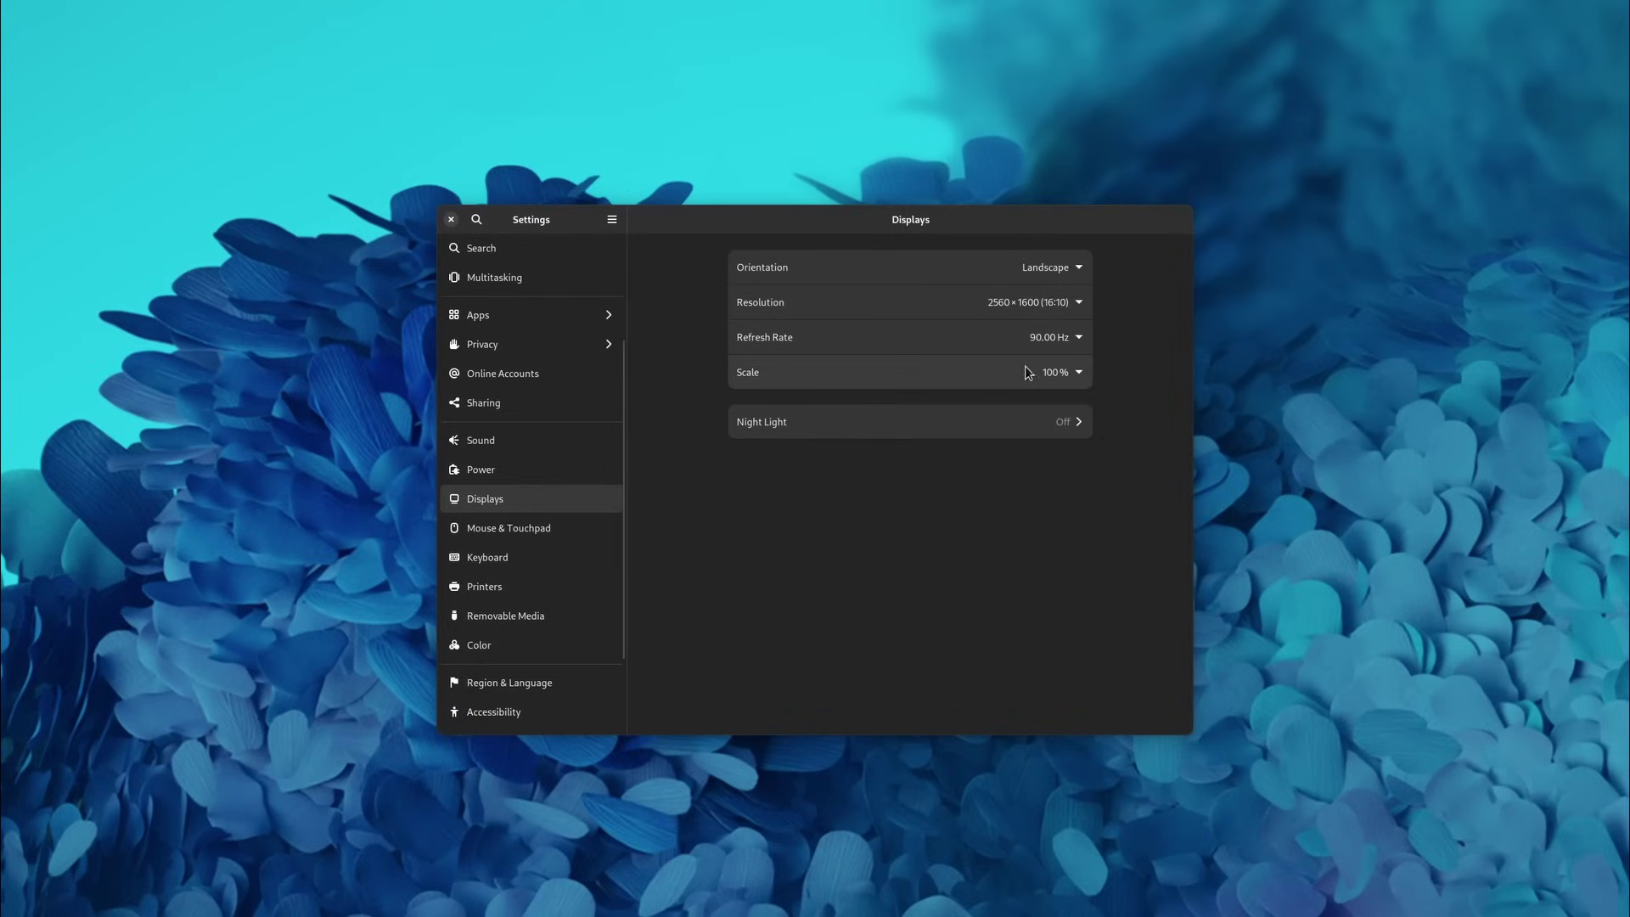
- Set the display scale to 125% and apply it
click(1066, 378)
click(1068, 425)
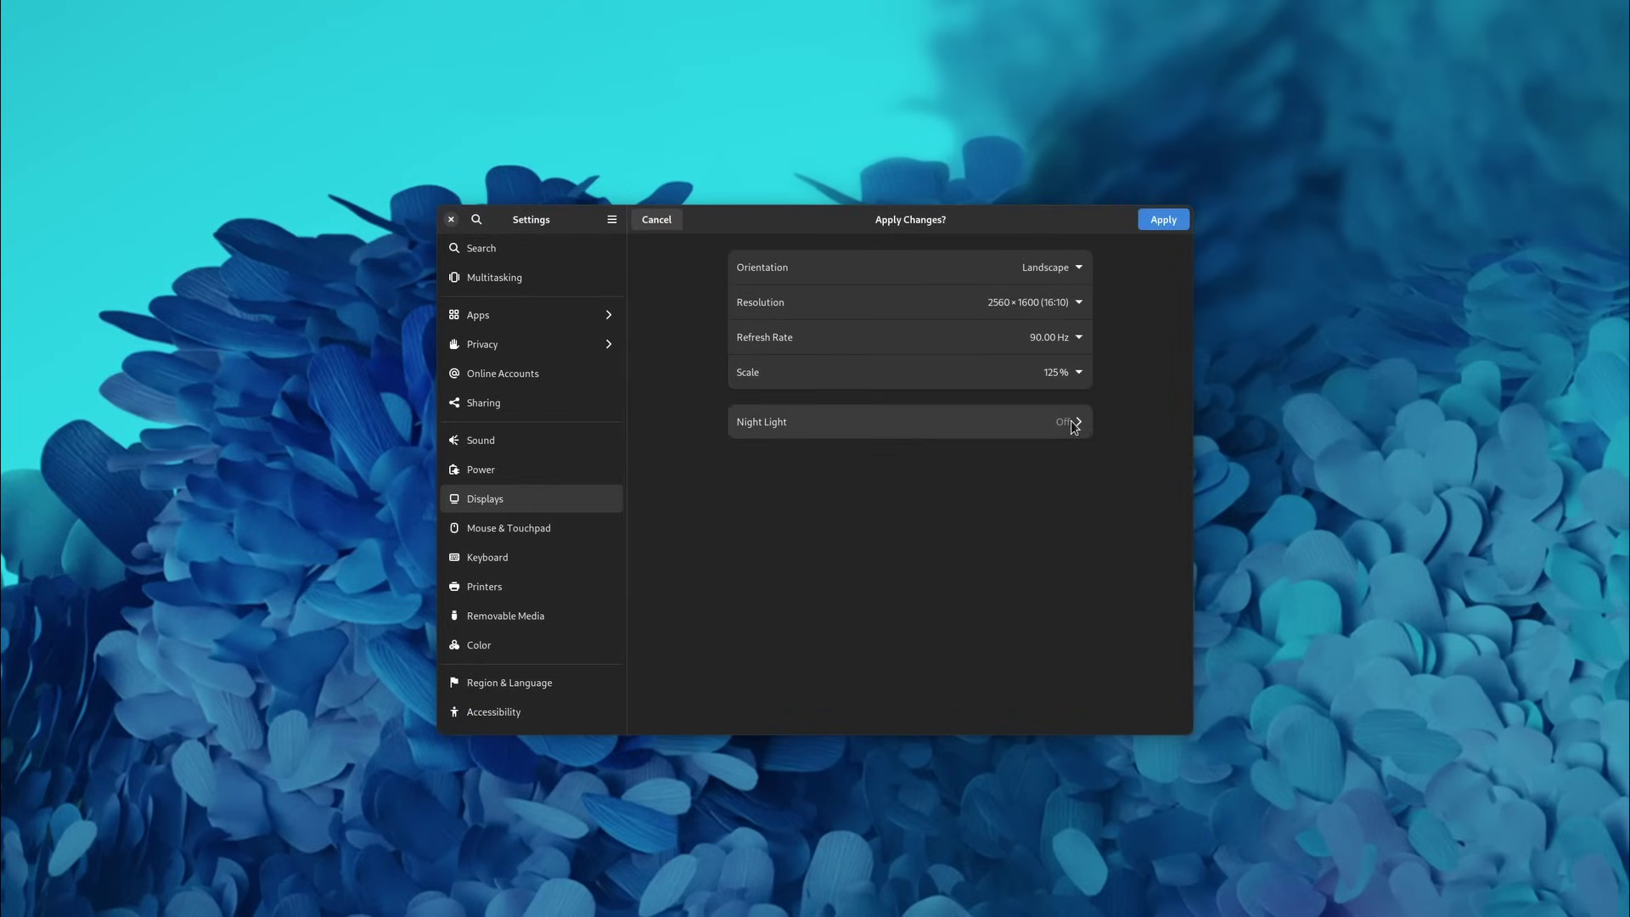
click(1162, 219)
mouse_move(869, 190)
mouse_down()
mouse_move(870, 292)
mouse_move(954, 130)
mouse_move(866, 251)
mouse_move(969, 182)
mouse_move(852, 188)
mouse_move(861, 169)
mouse_up()
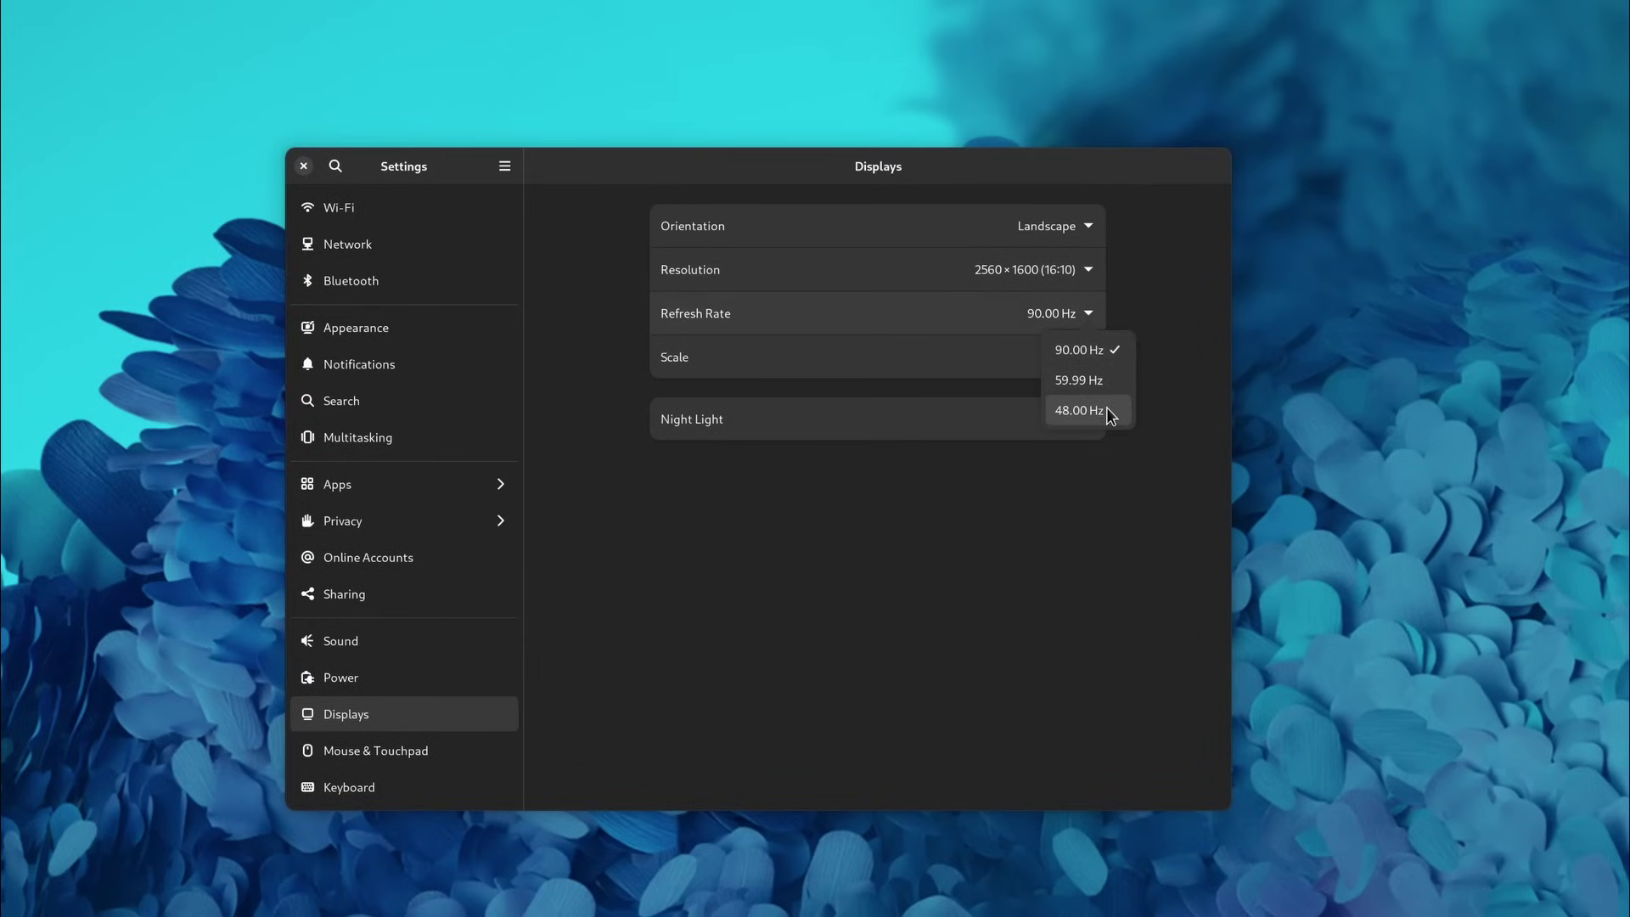
- Turn Night Light on, then go back to the Displays page
click(1072, 422)
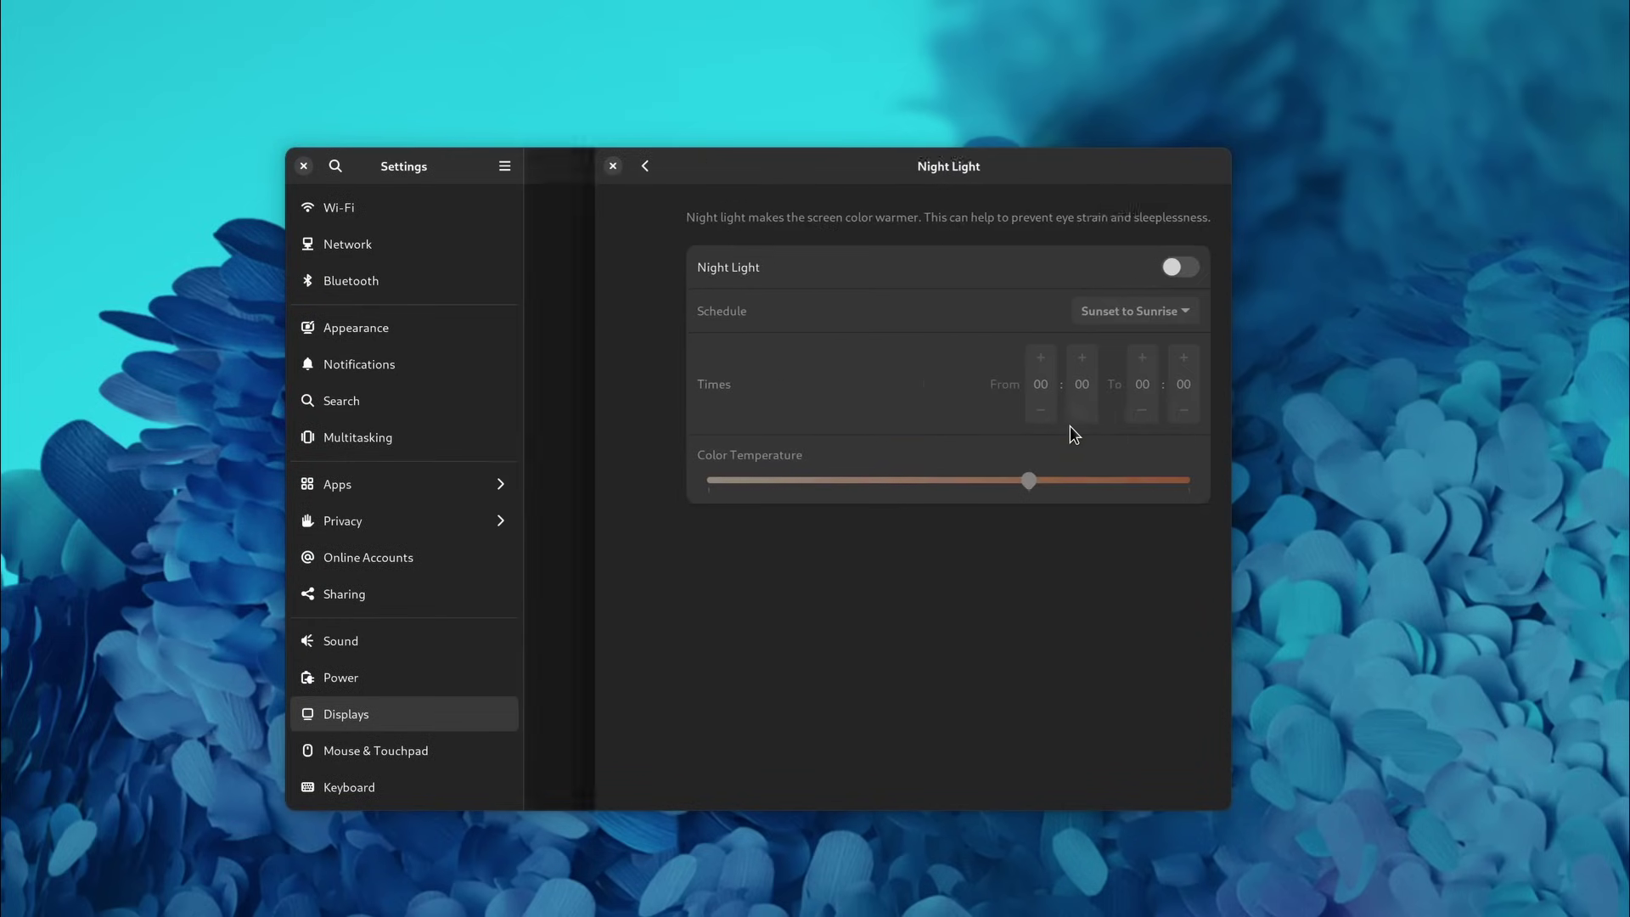
click(1113, 268)
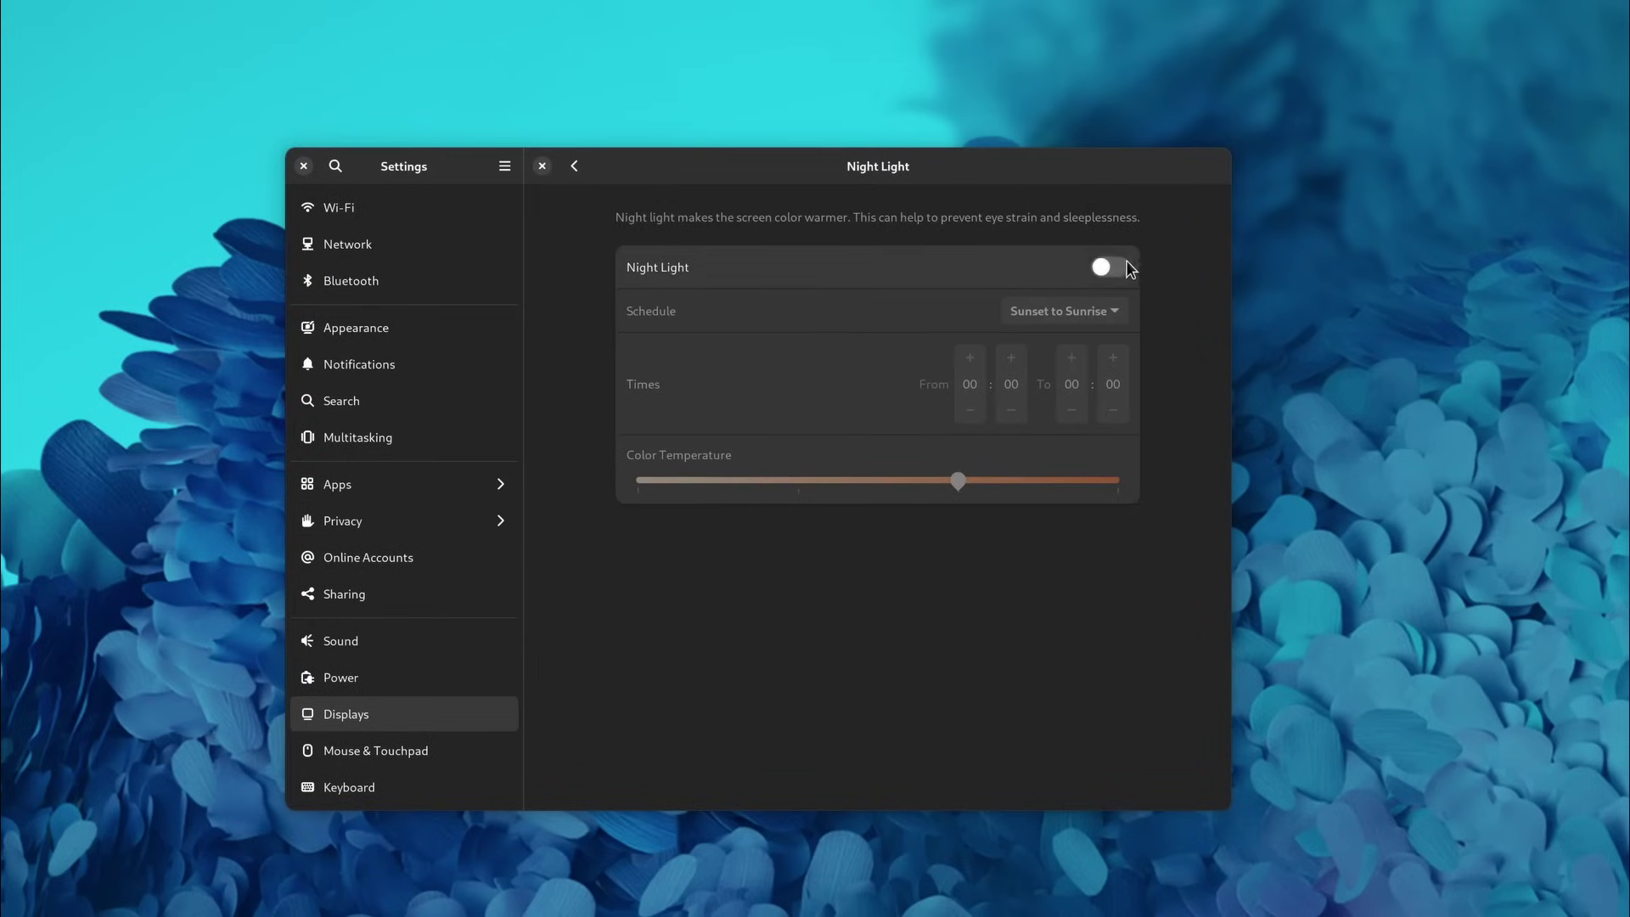
click(575, 167)
- Set the display scale back to 100%
drag(736, 165, 800, 195)
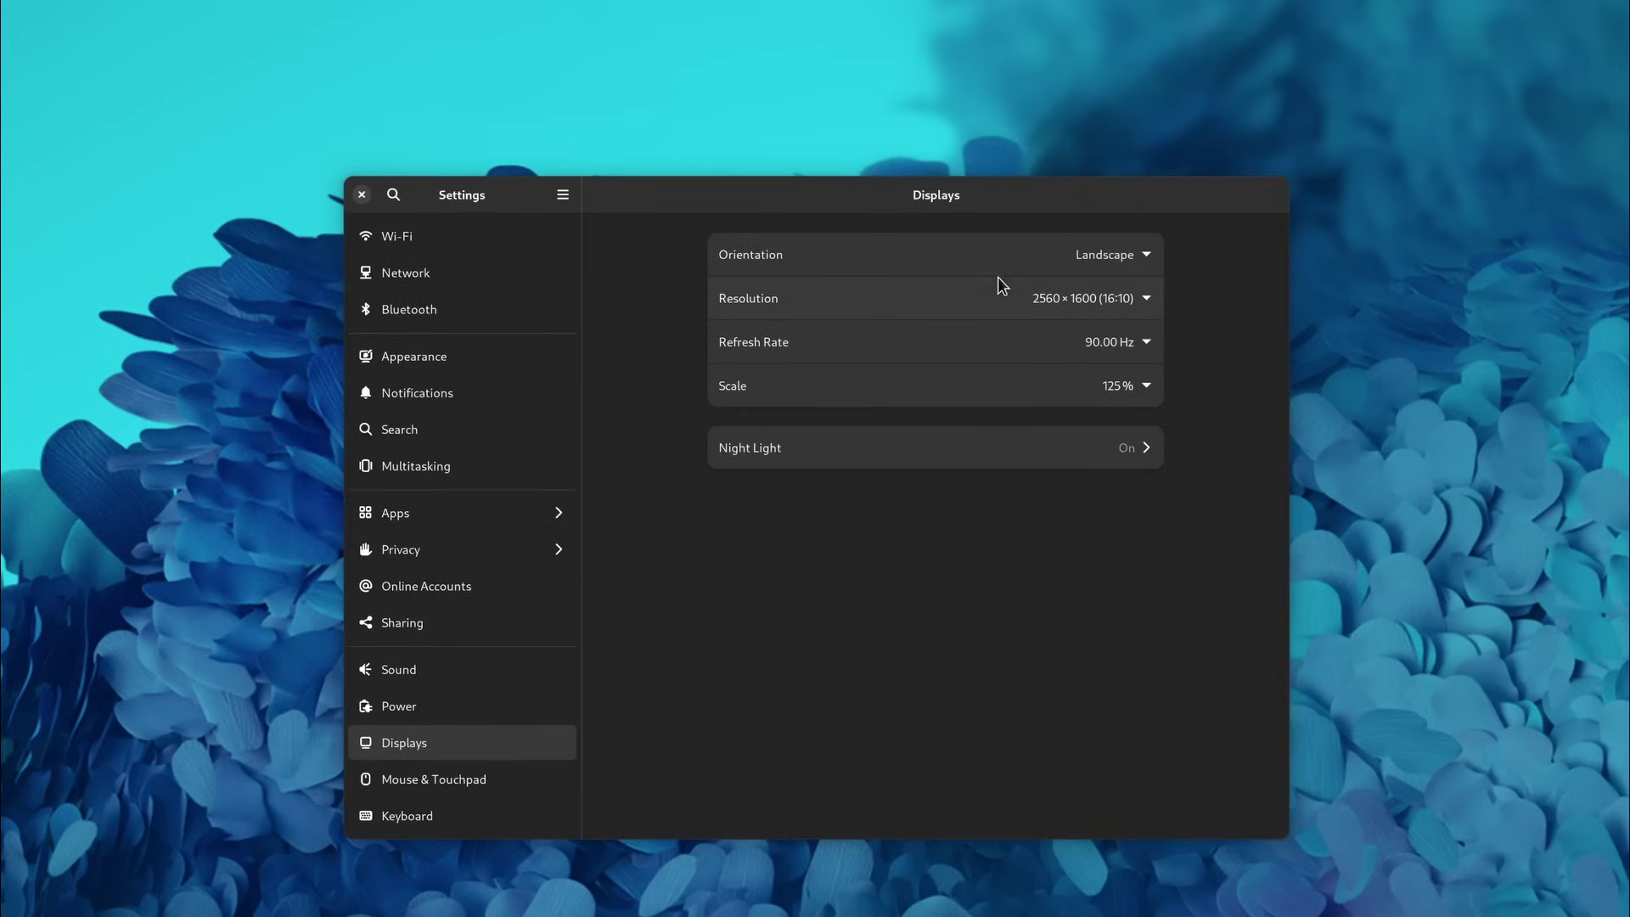
scroll(526, 468, down, 4)
scroll(531, 468, up, 4)
click(1142, 390)
click(1138, 424)
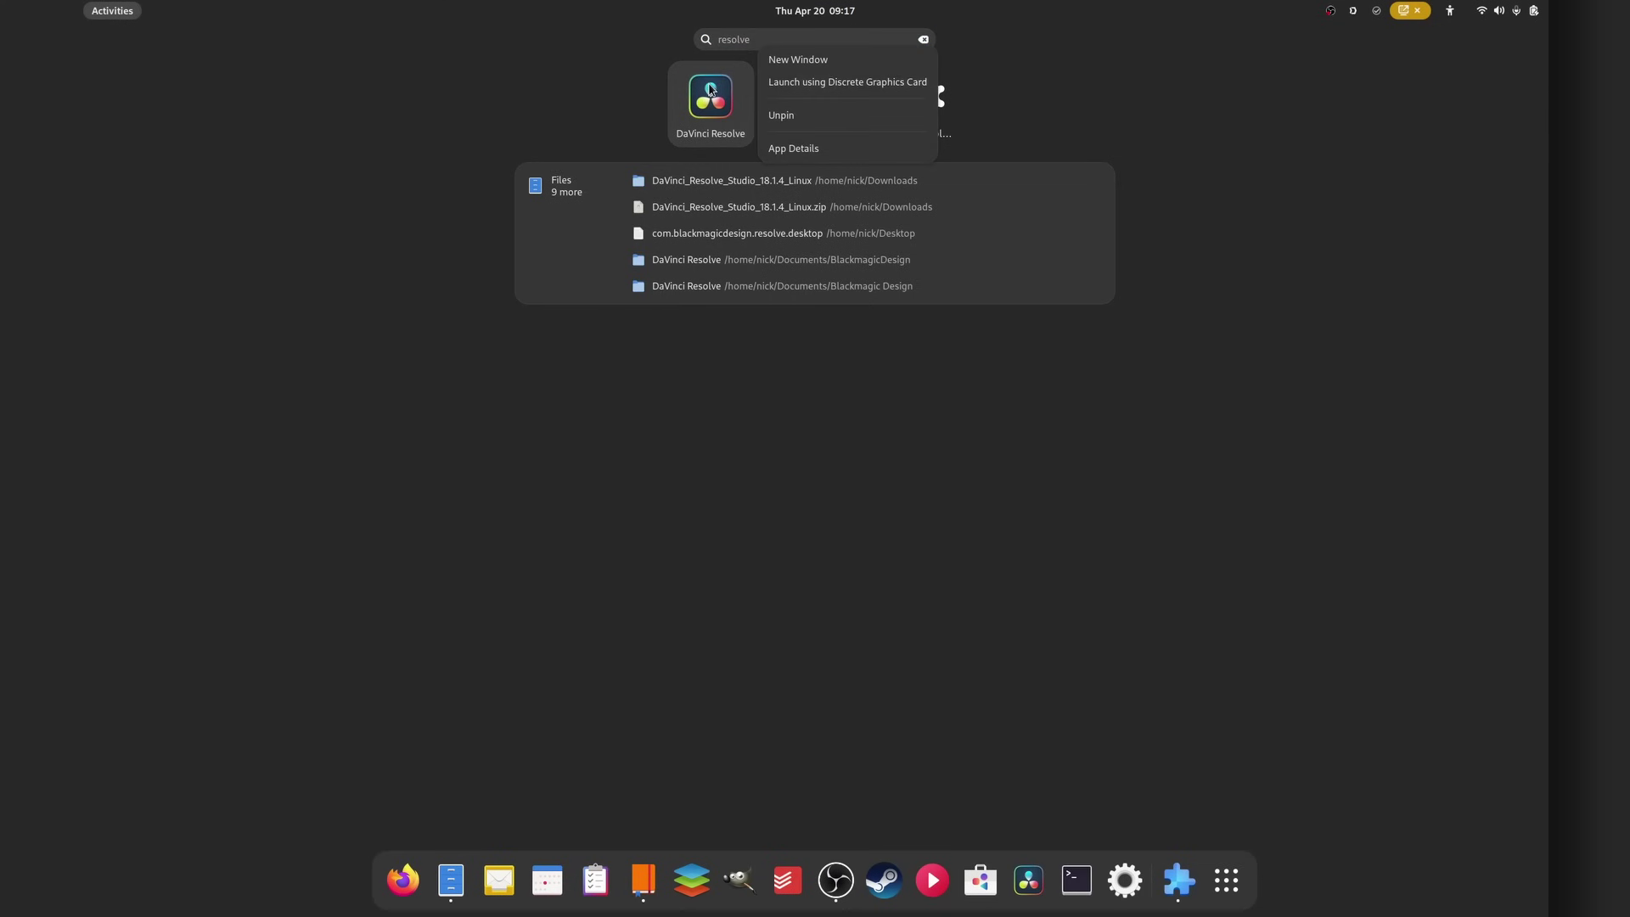
- Launch DaVinci Resolve using the discrete graphics card
click(816, 84)
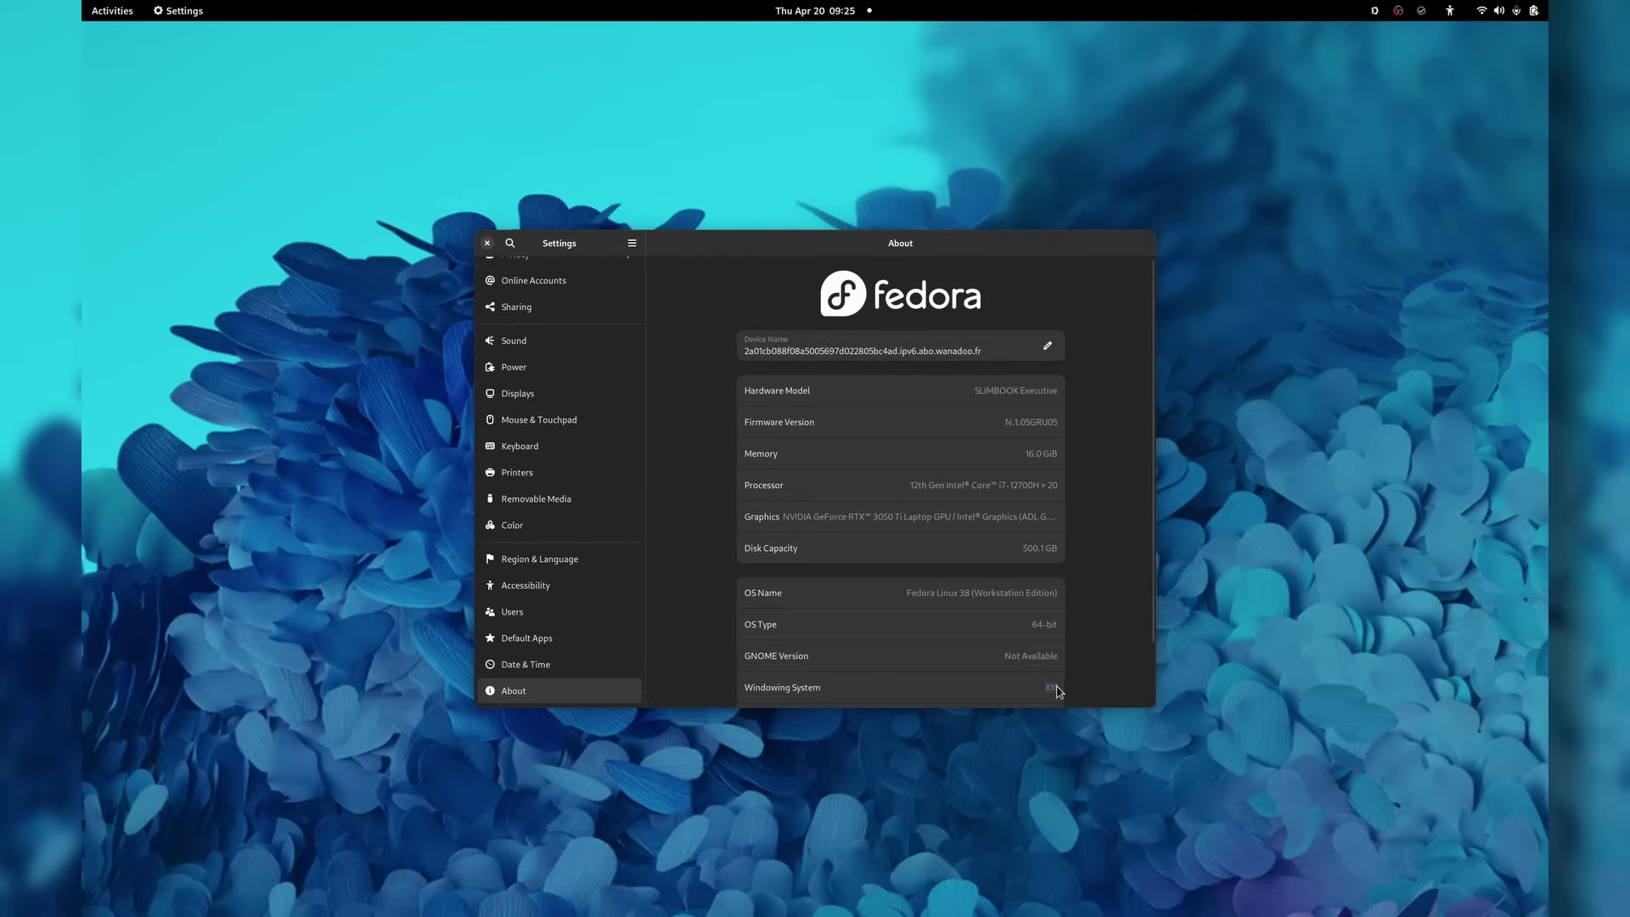
- Look over the About page, then switch to the Displays settings page
scroll(1052, 686, down, 2)
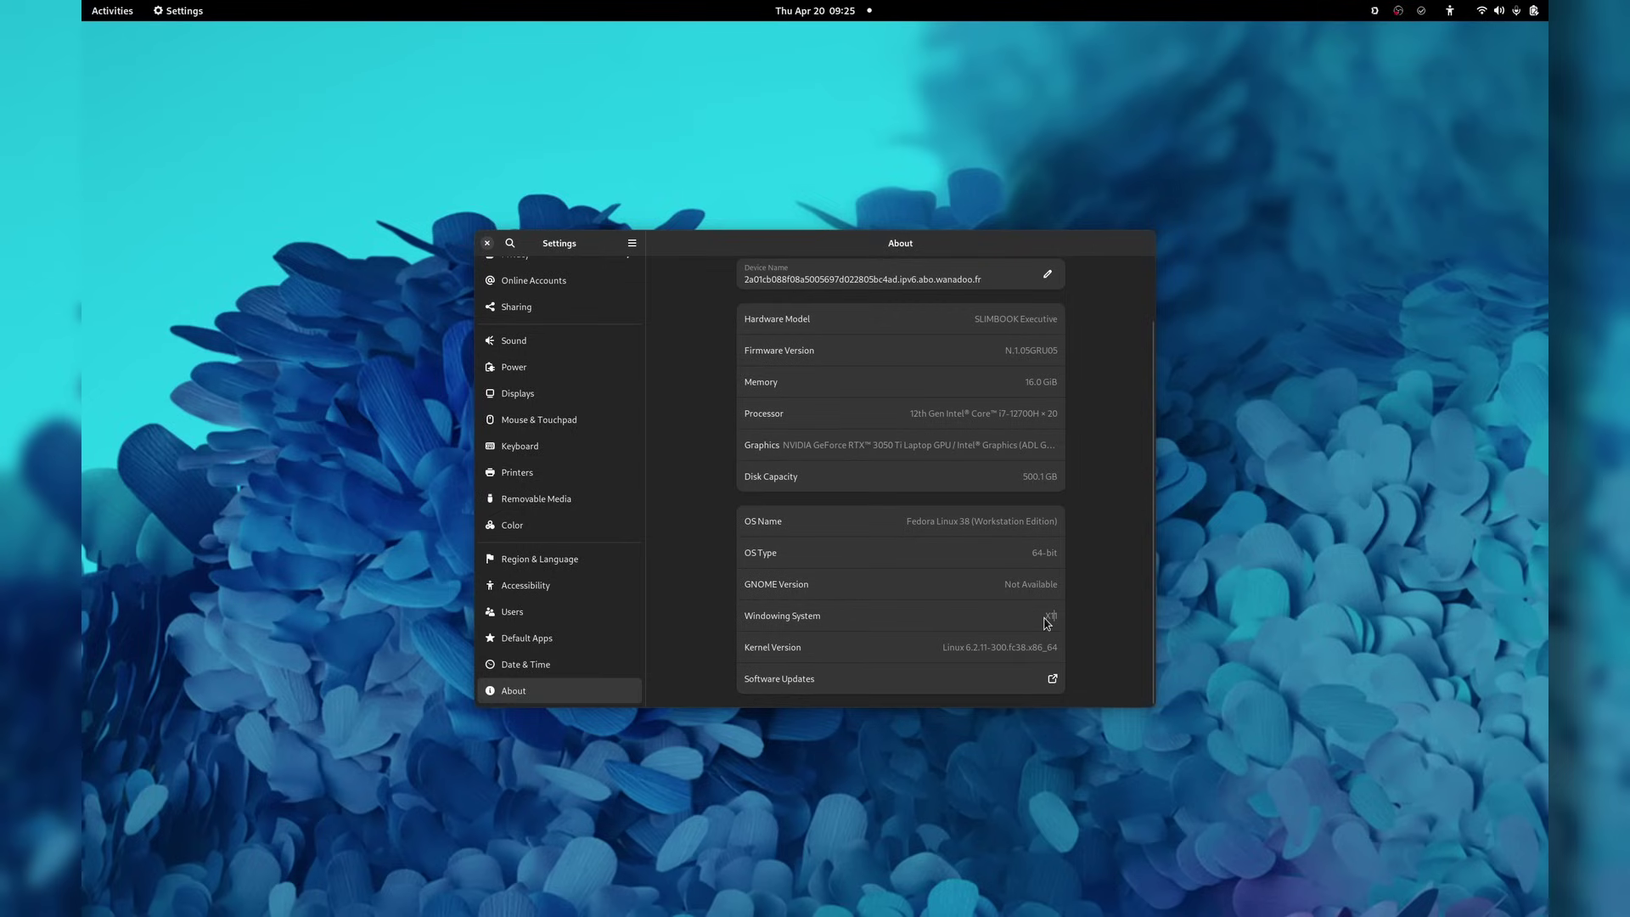
scroll(1024, 584, up, 2)
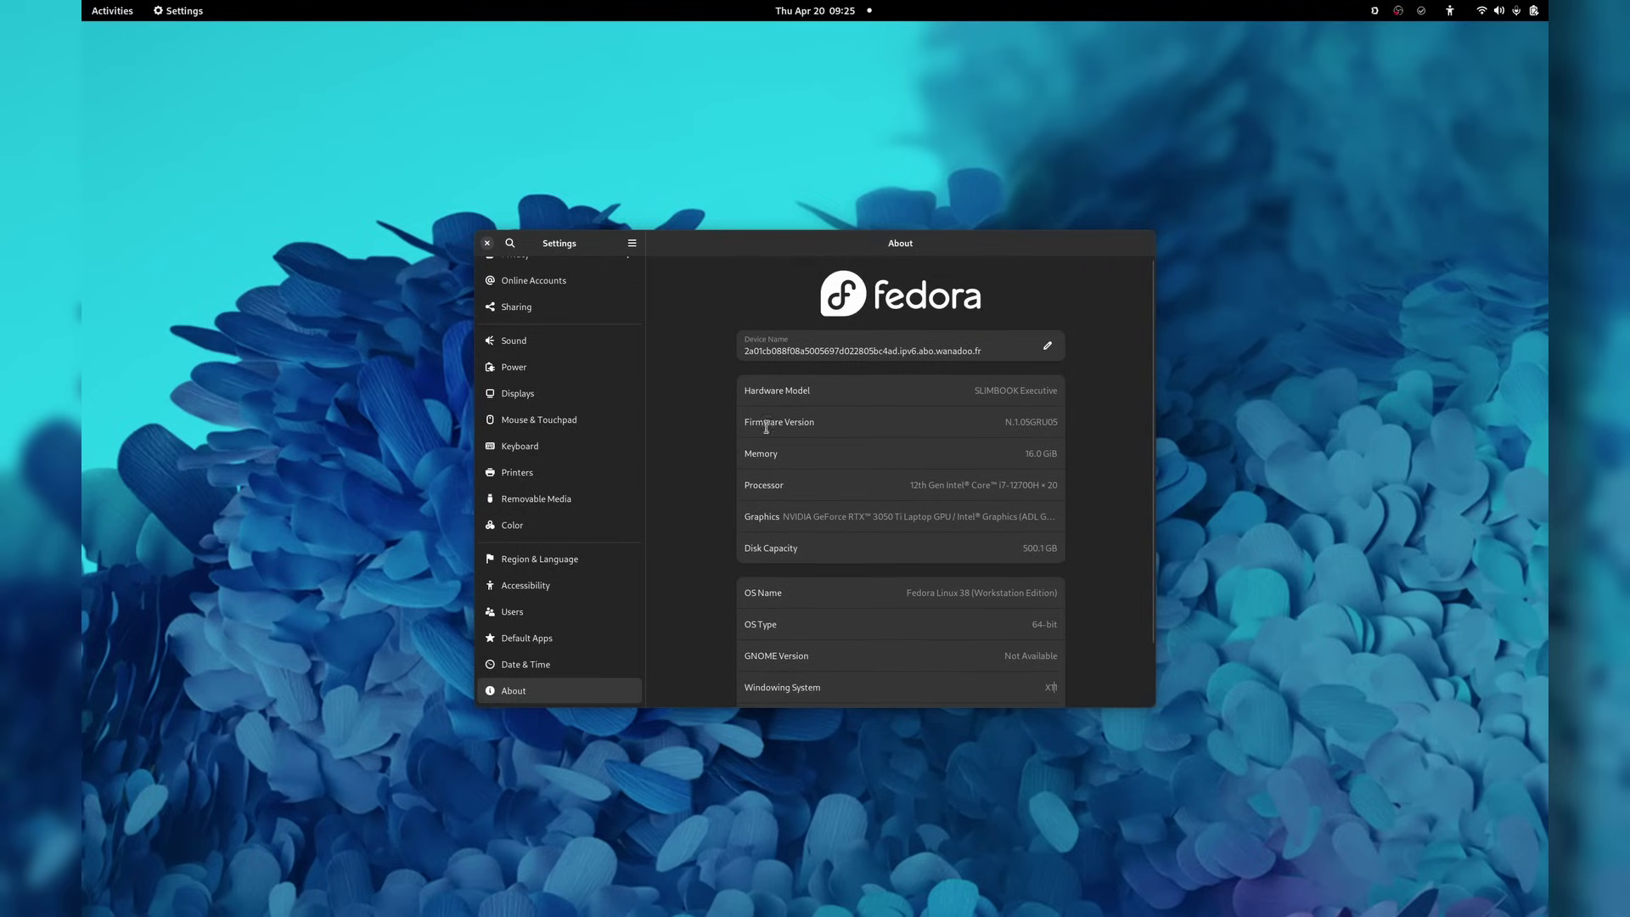
scroll(611, 358, up, 5)
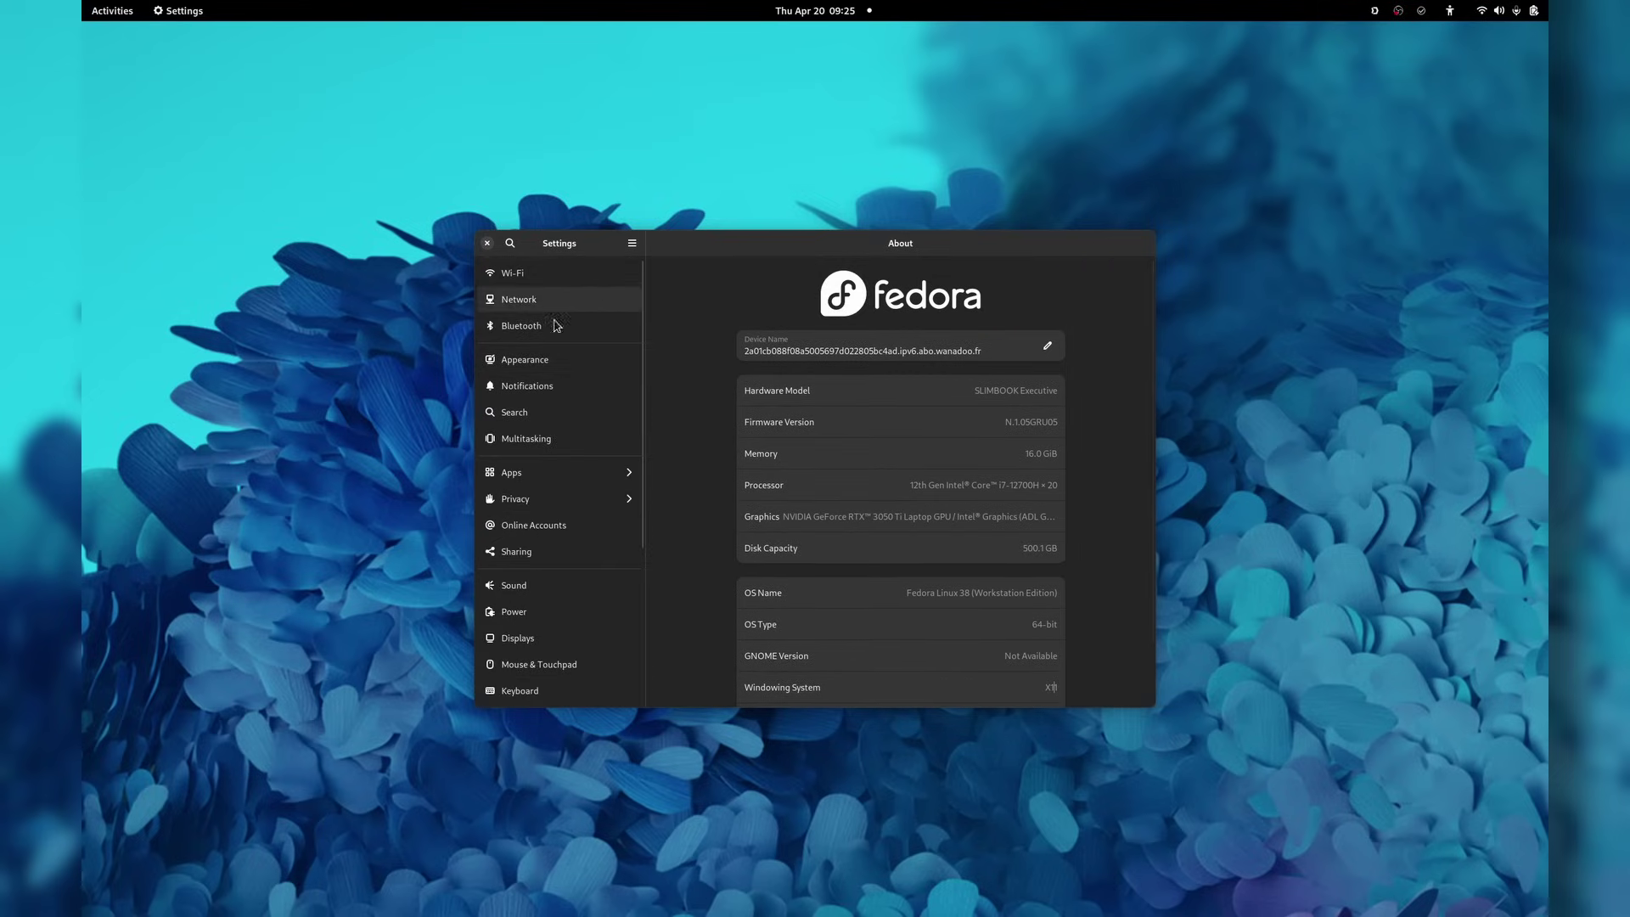
scroll(560, 408, down, 2)
click(552, 542)
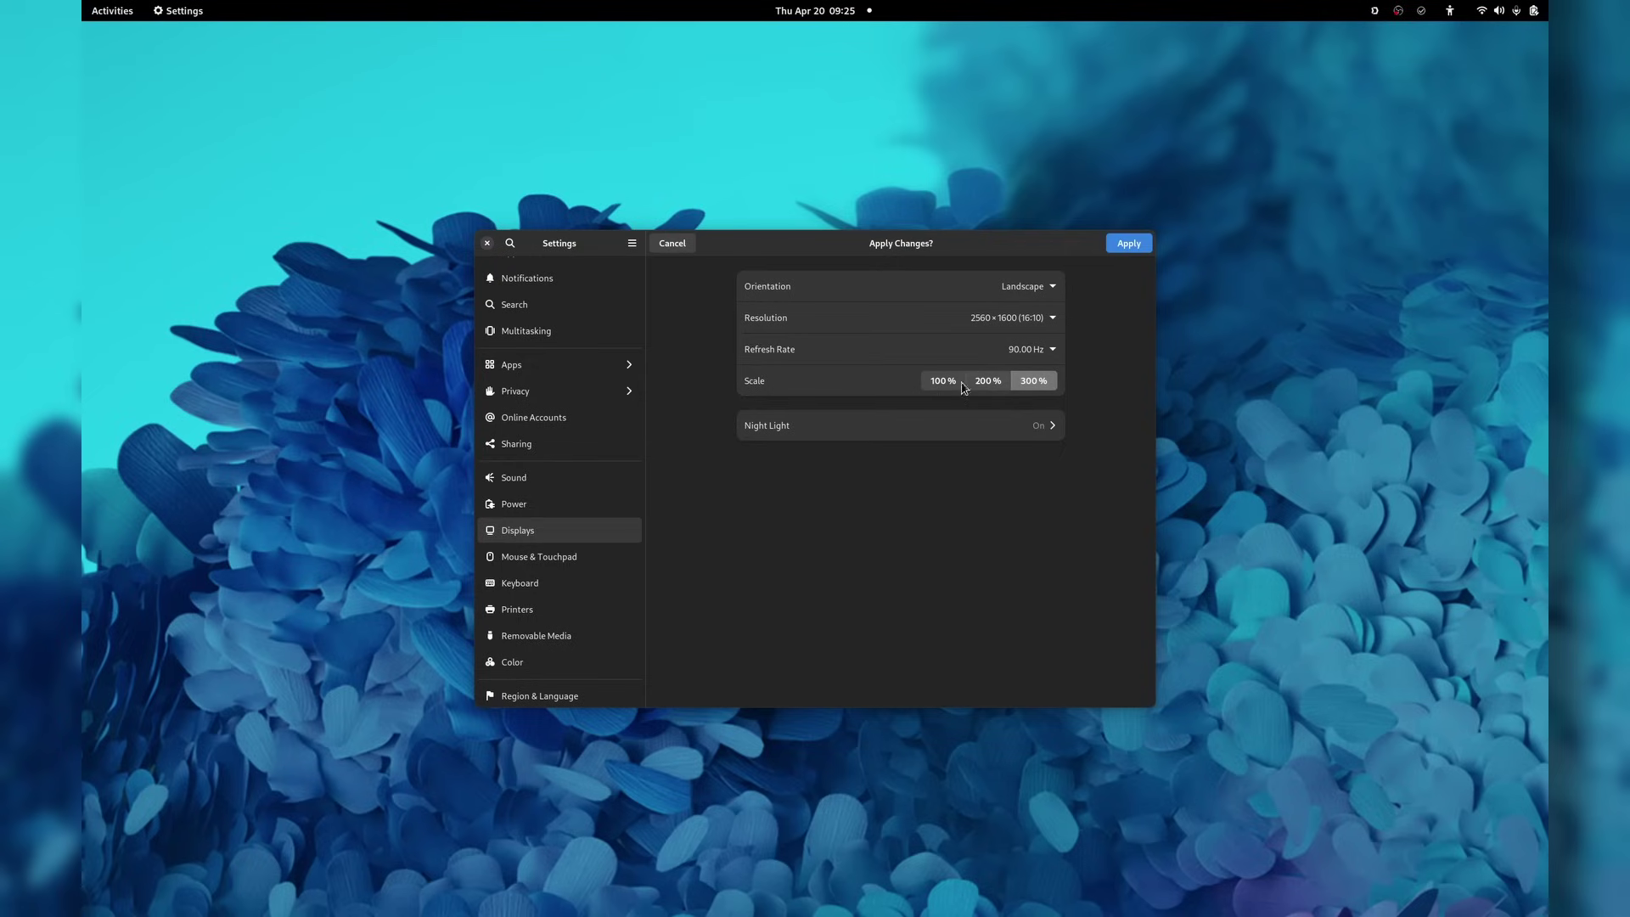
mouse_move(870, 243)
mouse_down()
mouse_move(916, 185)
mouse_move(844, 221)
mouse_move(891, 259)
mouse_move(860, 242)
mouse_up()
- Close Settings and search for 're' in the Activities overview
click(475, 236)
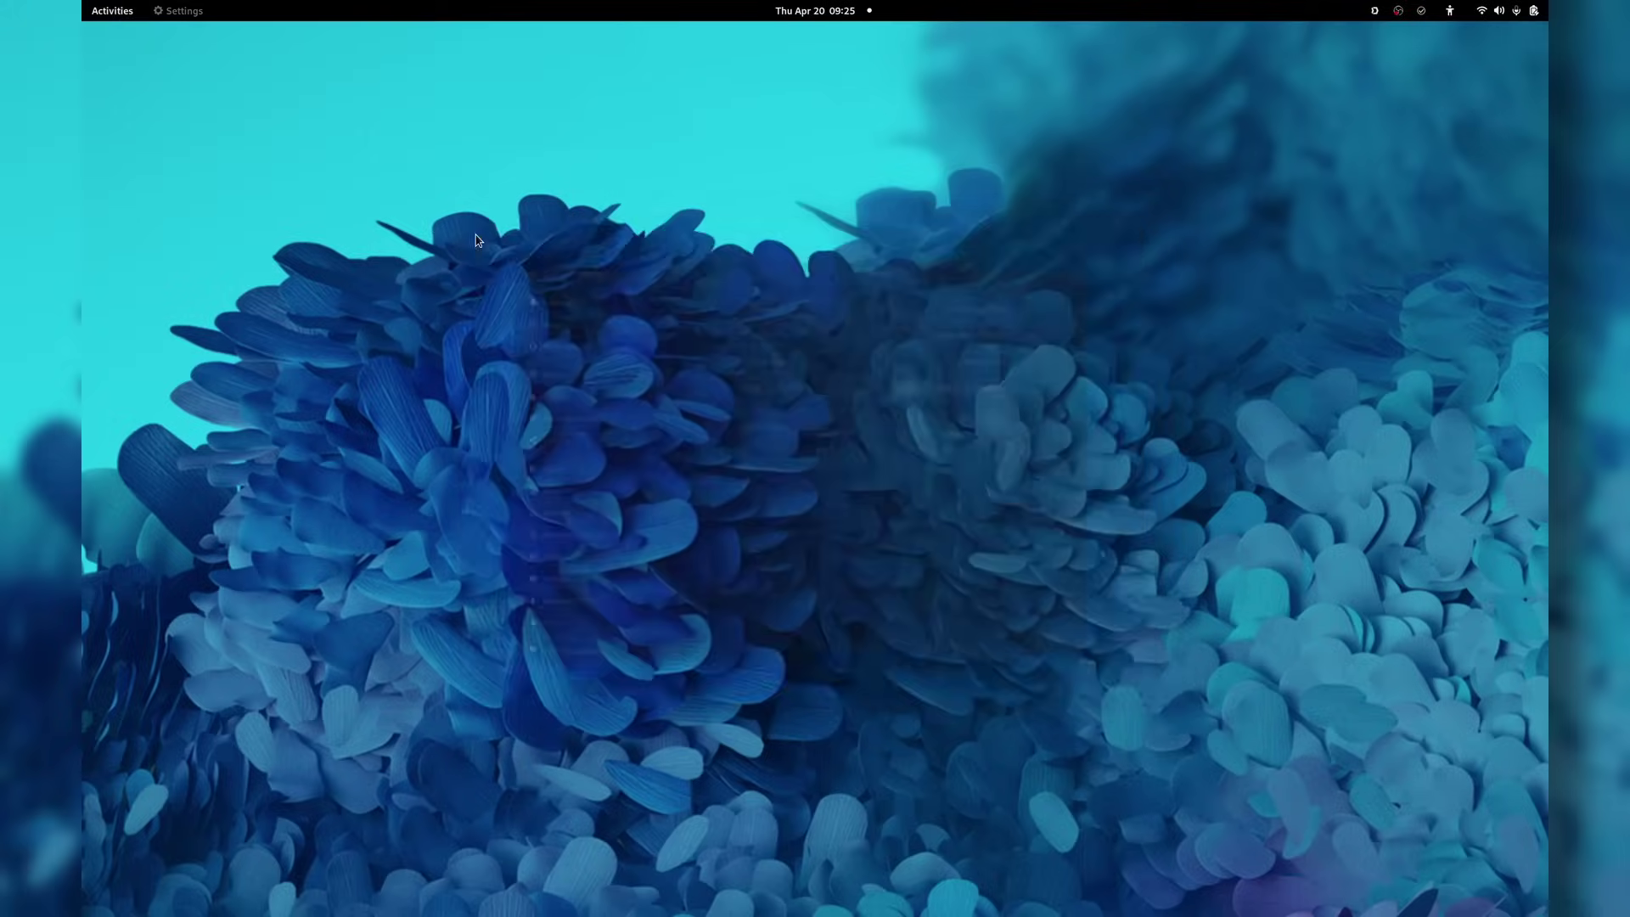
key(super)
text(re)
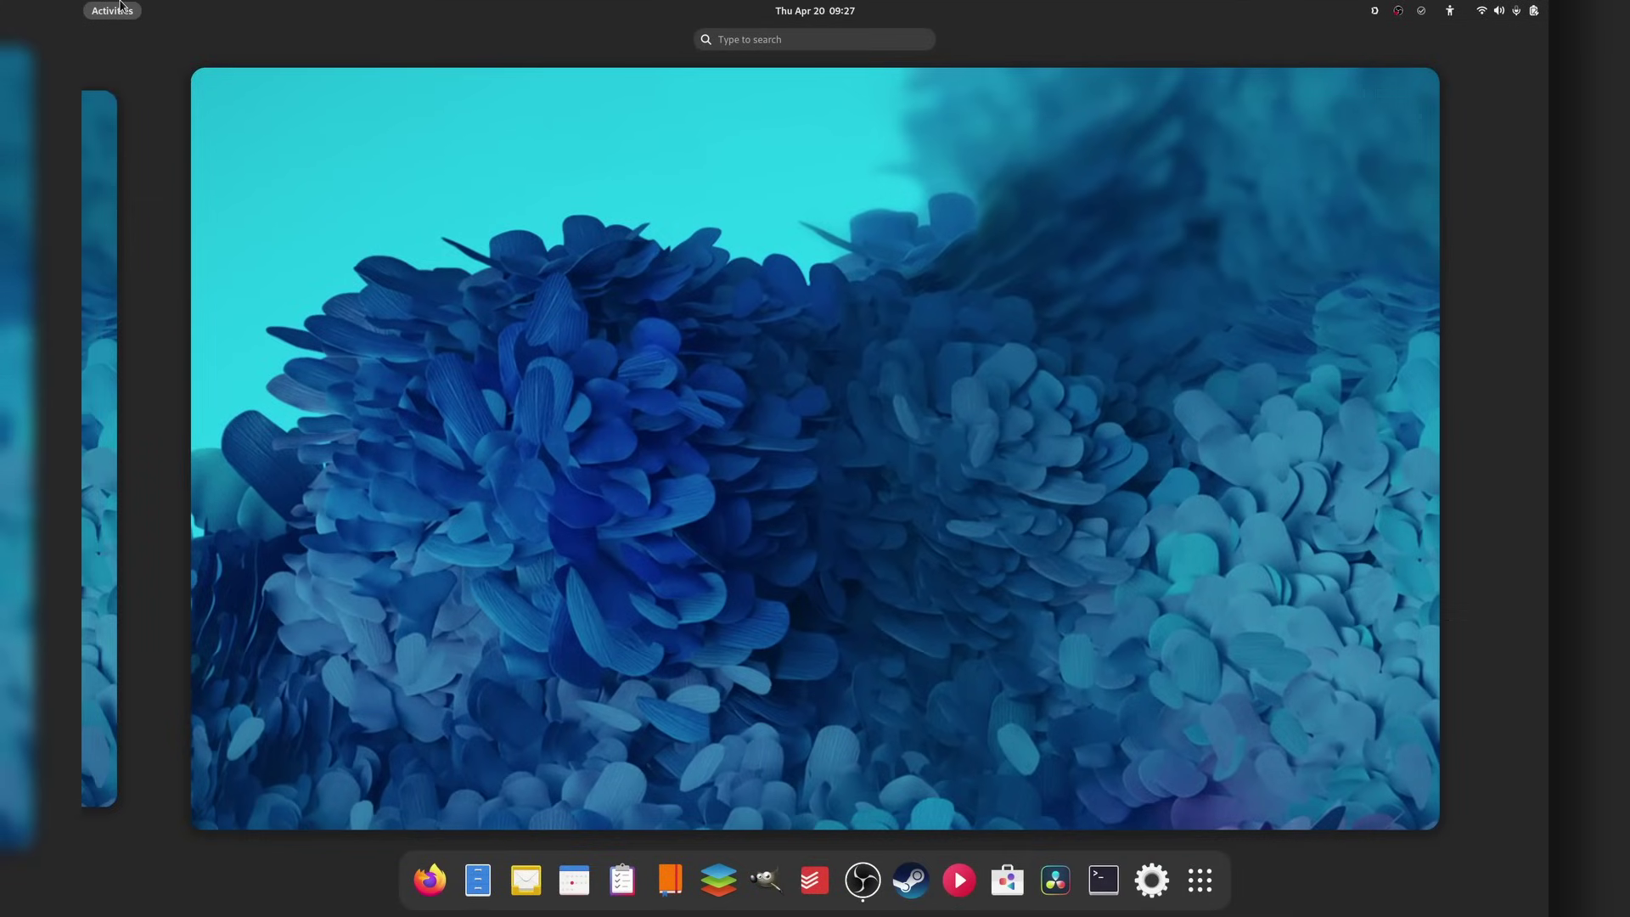
- Switch the GPU mode from Hybrid to Integrated, then cancel the restart prompt
click(119, 9)
click(1548, 7)
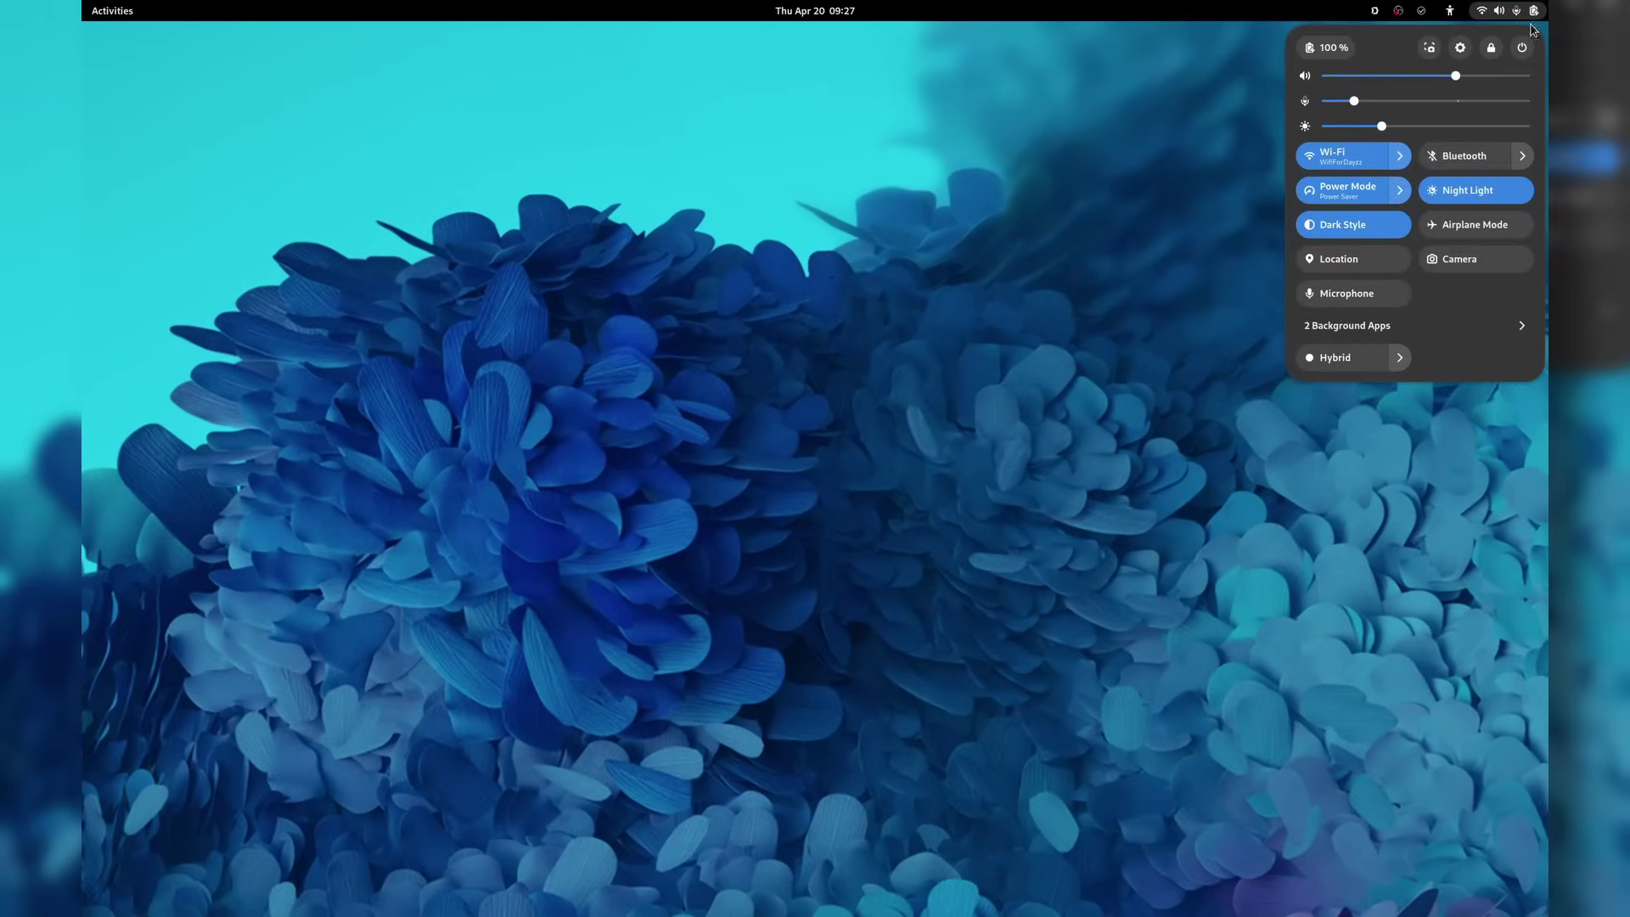
click(1401, 359)
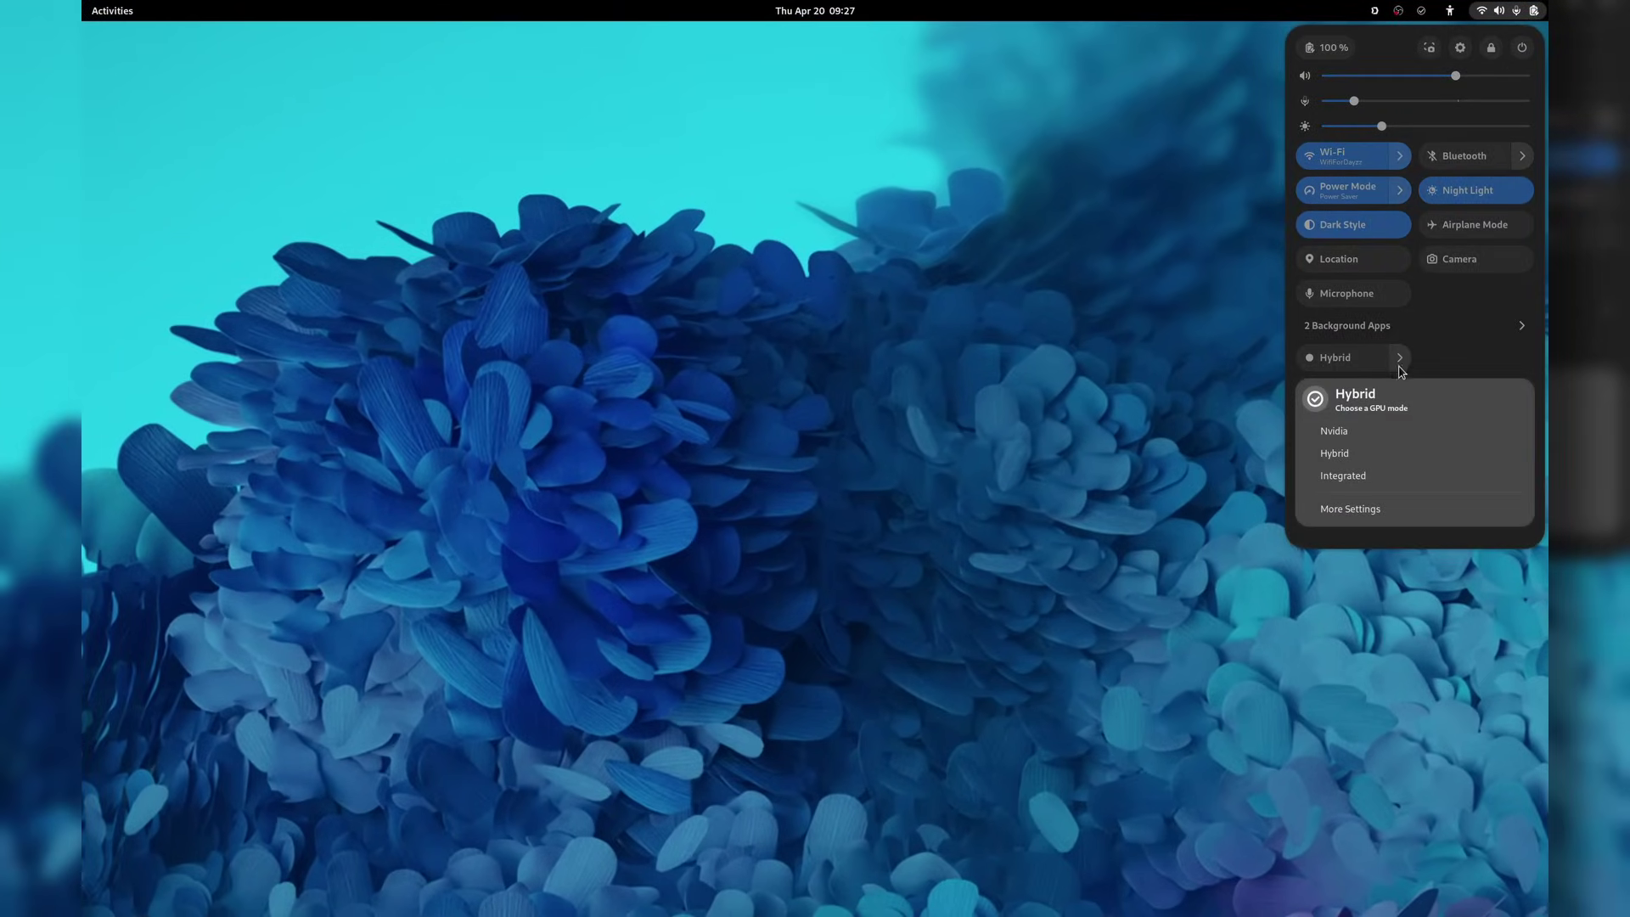
click(1367, 507)
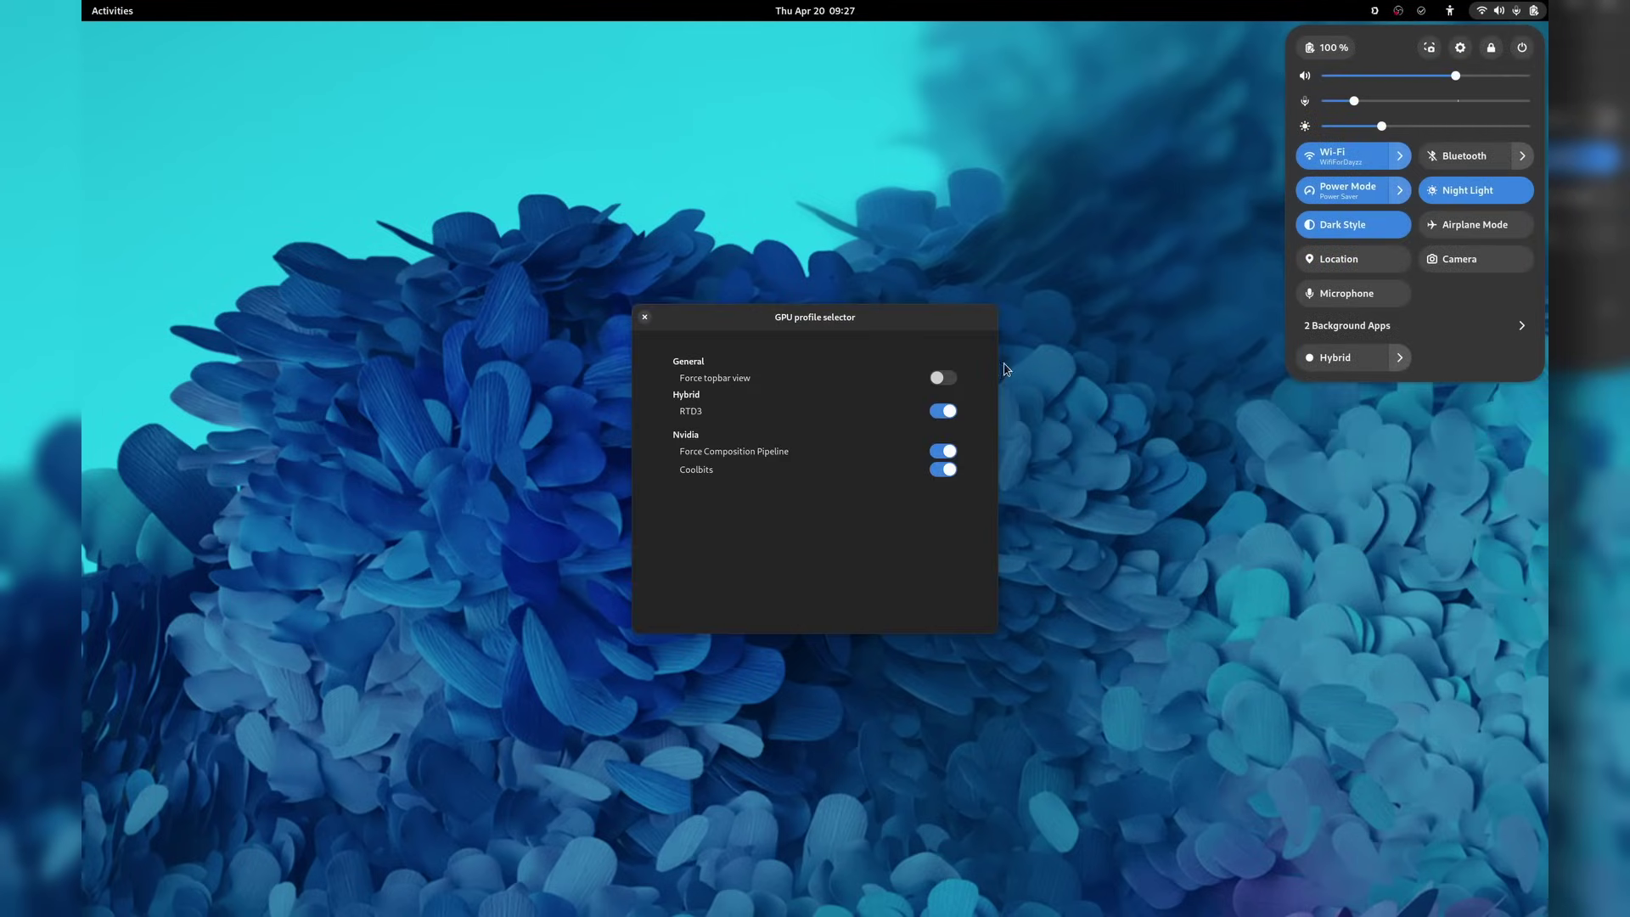
click(891, 319)
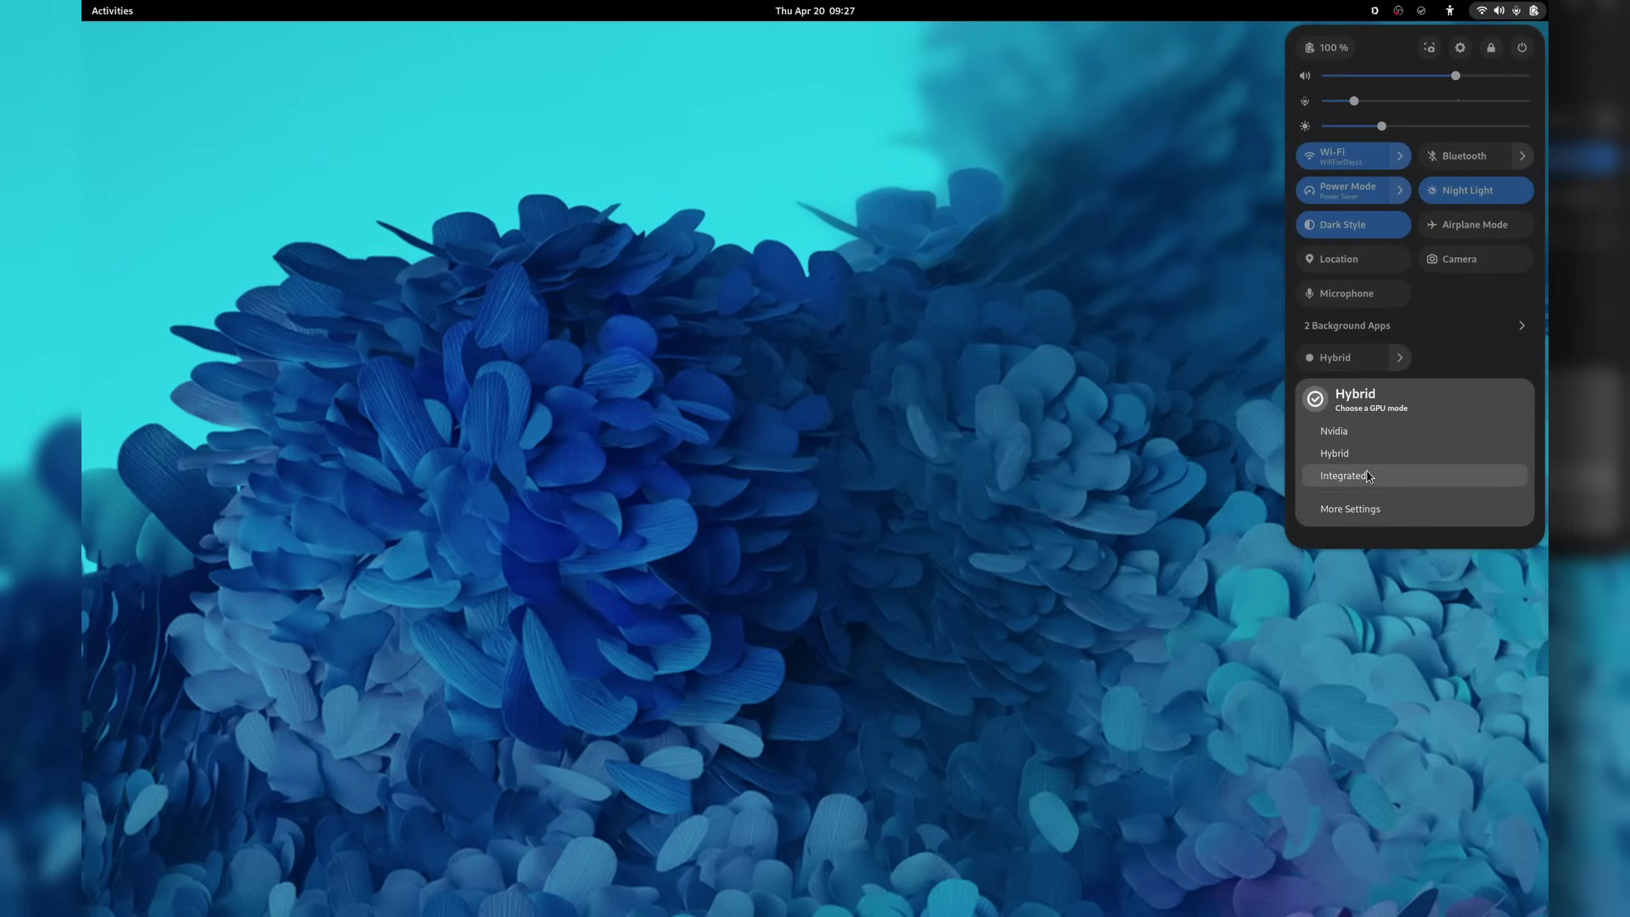
click(1364, 476)
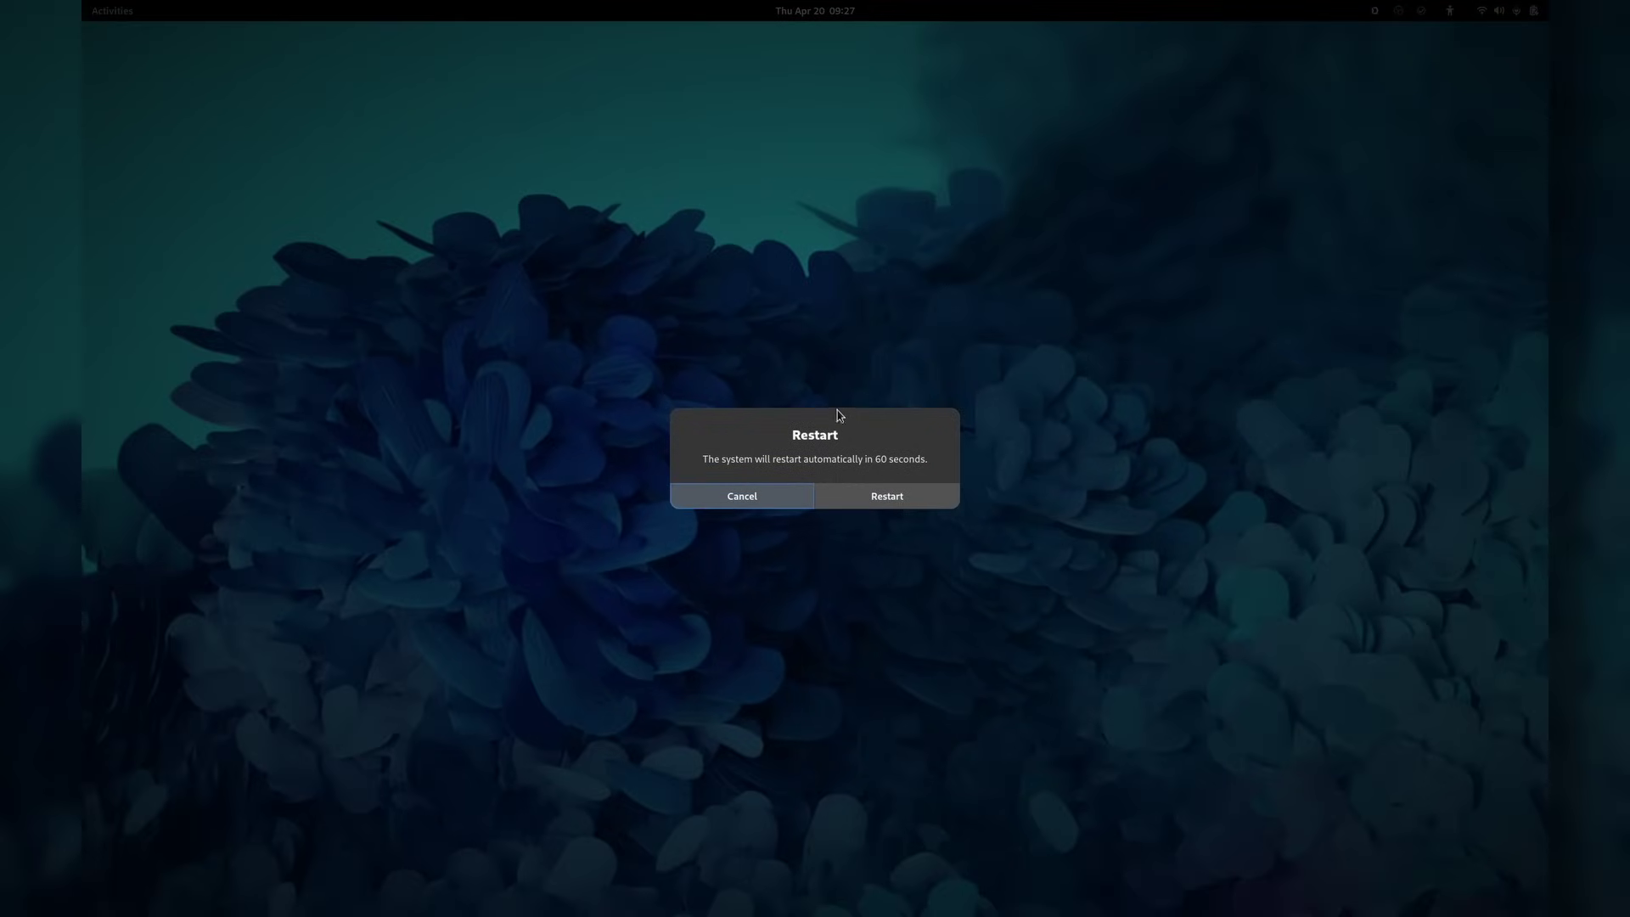
click(770, 502)
- Switch the GPU mode to Nvidia from quick settings
click(1543, 10)
click(1401, 357)
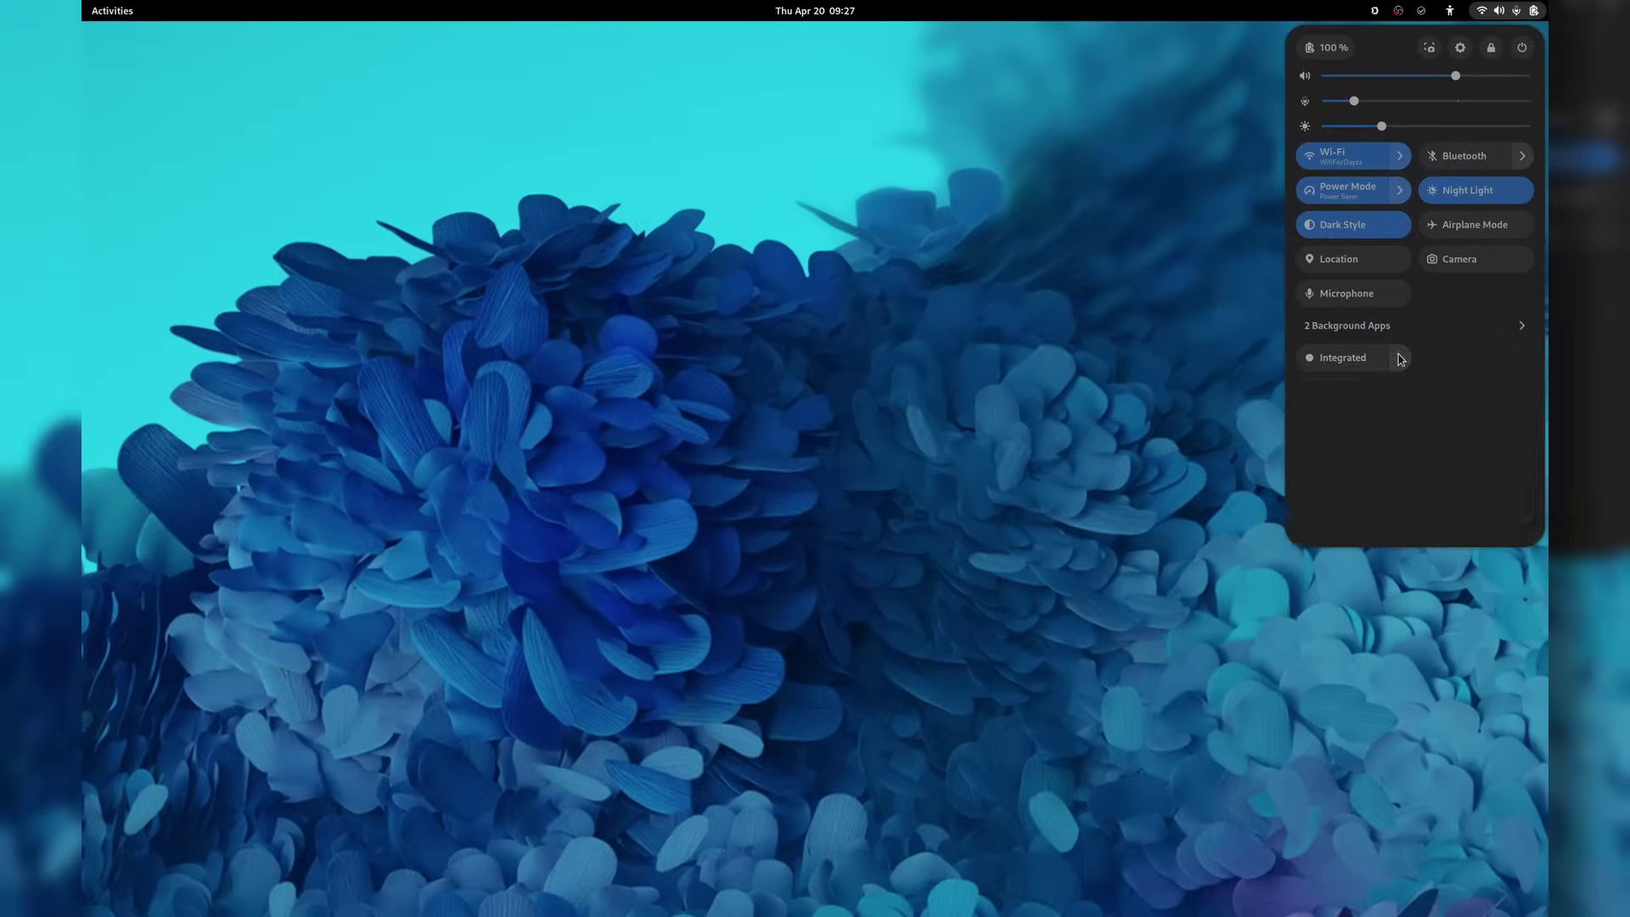
click(1373, 433)
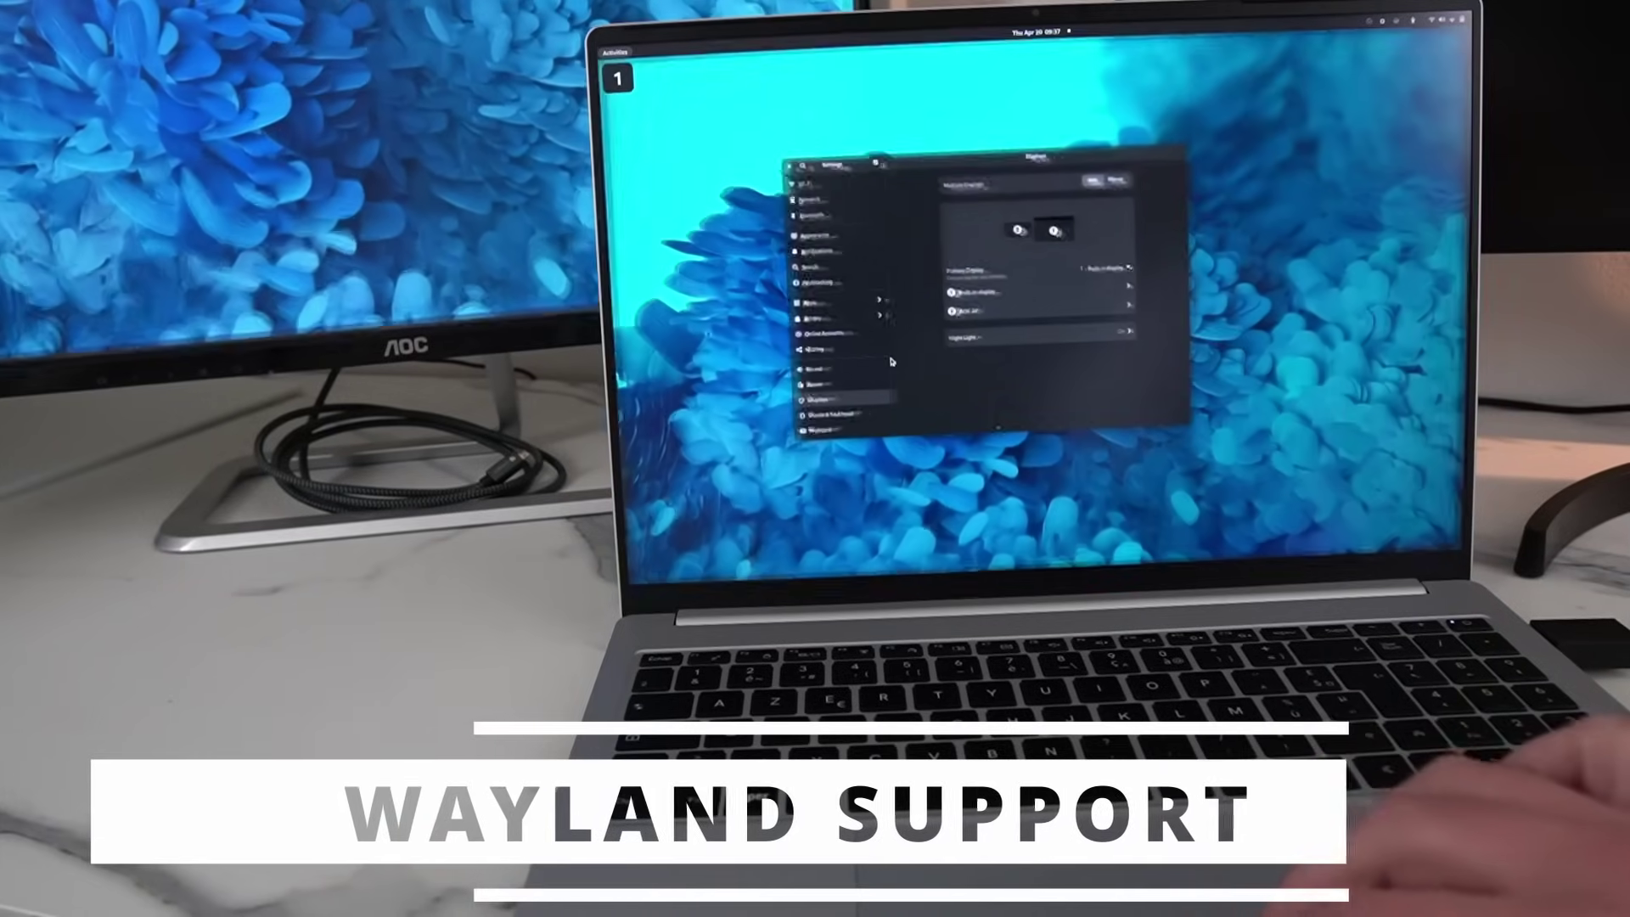
- Cycle between the Settings, OBS Studio and empty workspaces
key(super+Page_Down)
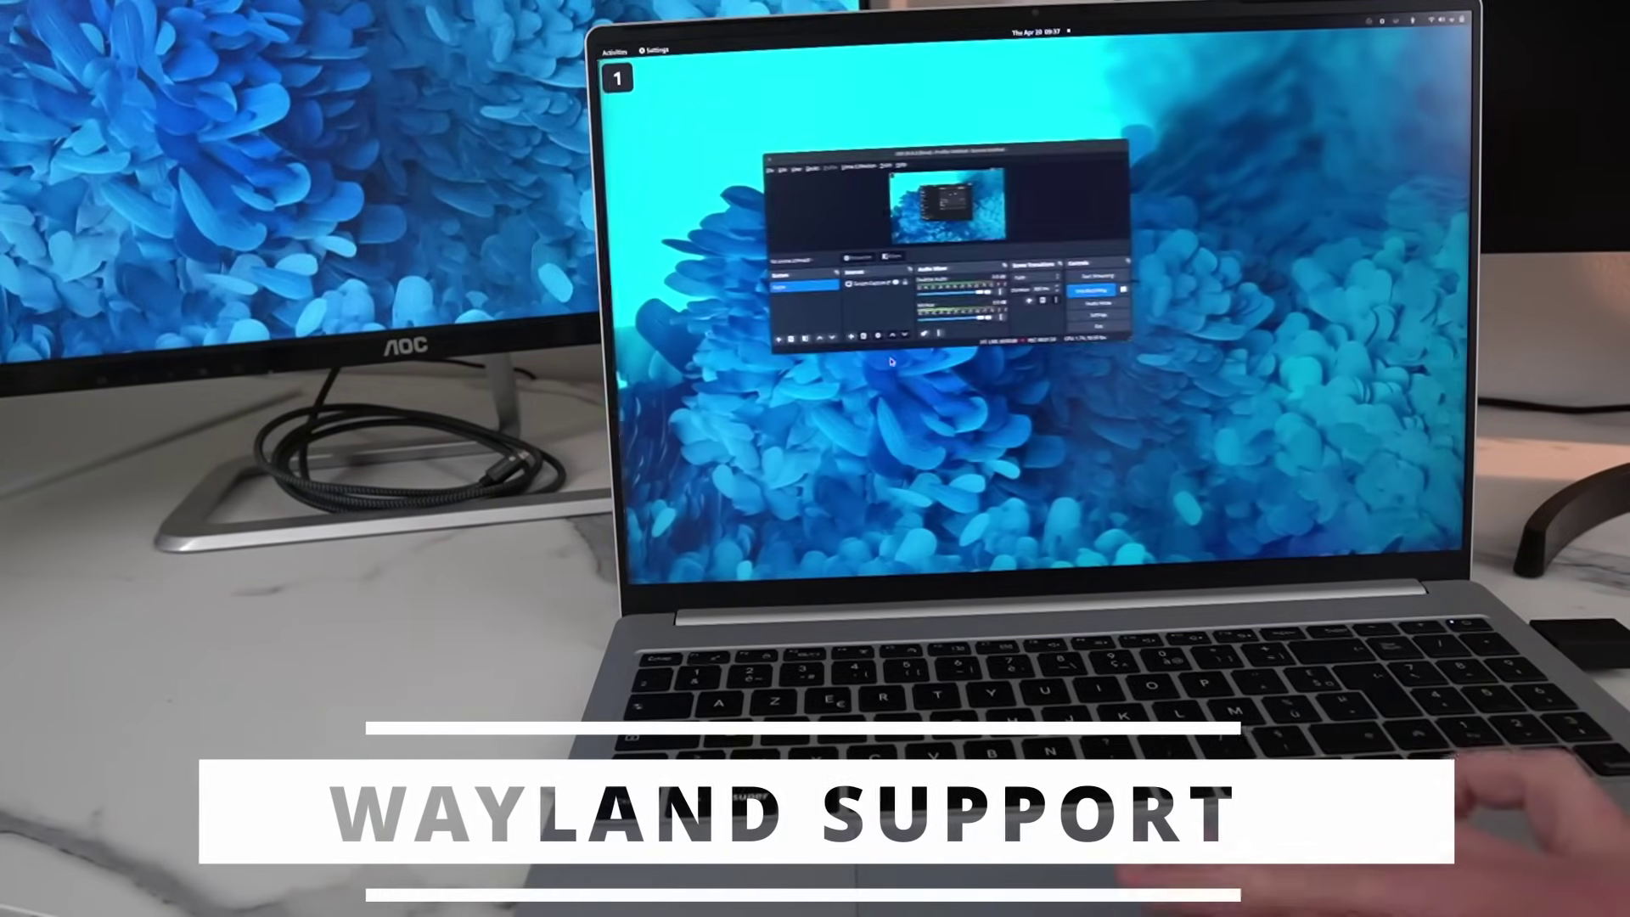
key(super+Page_Down)
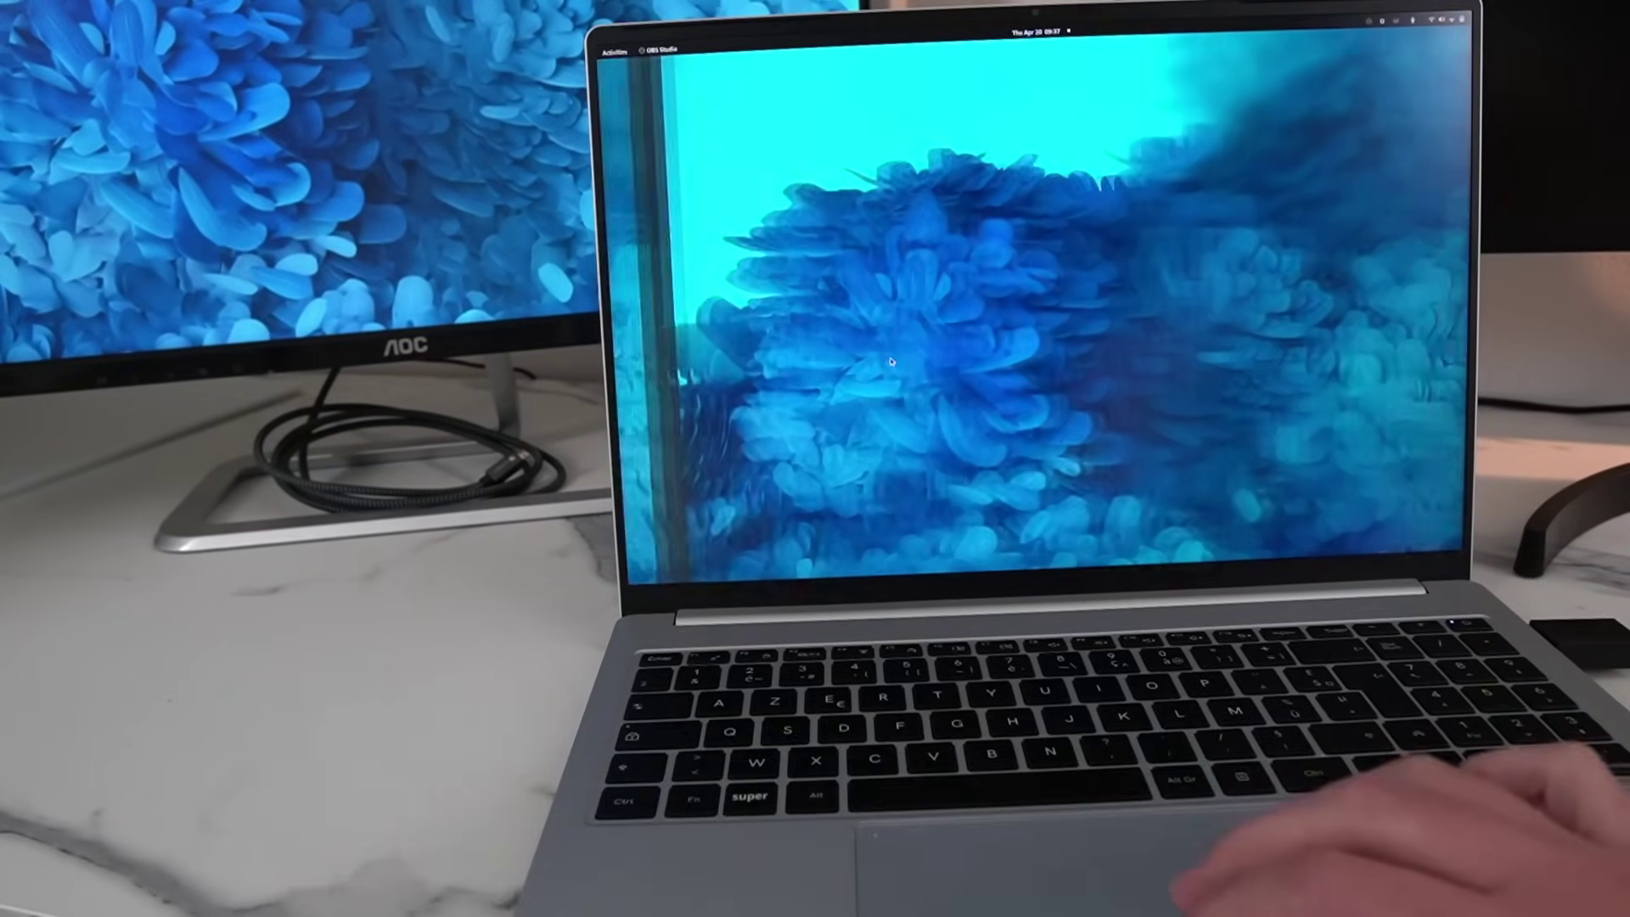
key(super+Page_Up)
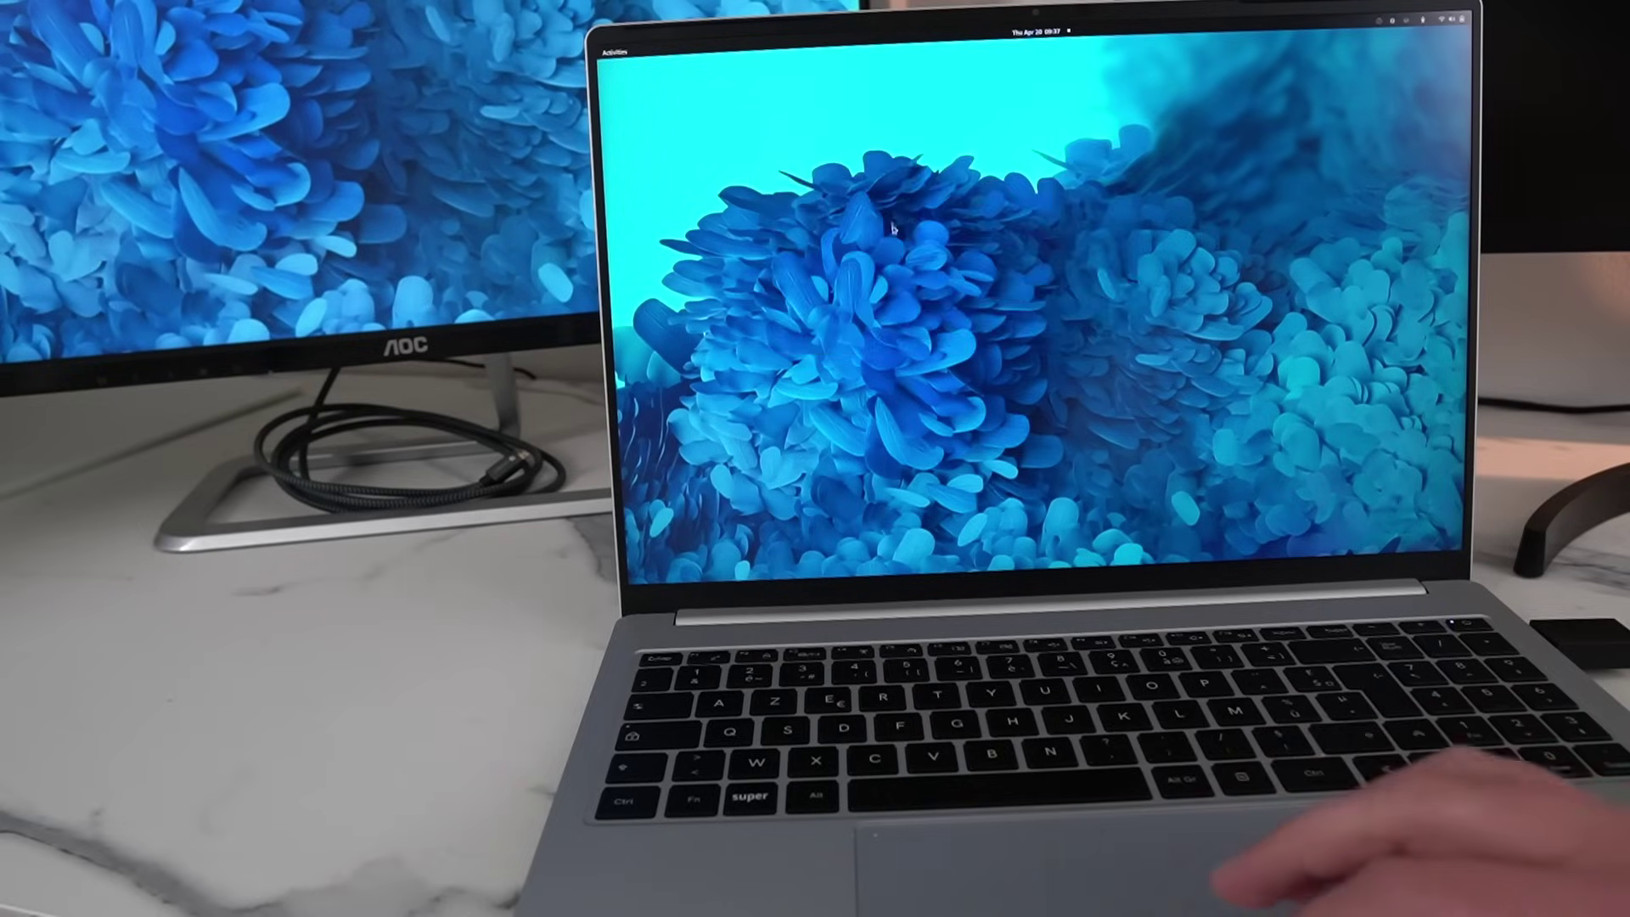
key(super+Page_Up)
key(super+Page_Up)
key(super)
key(super)
key(super+Page_Down)
- Browse the app grid pages, then return to the workspace overview
key(super)
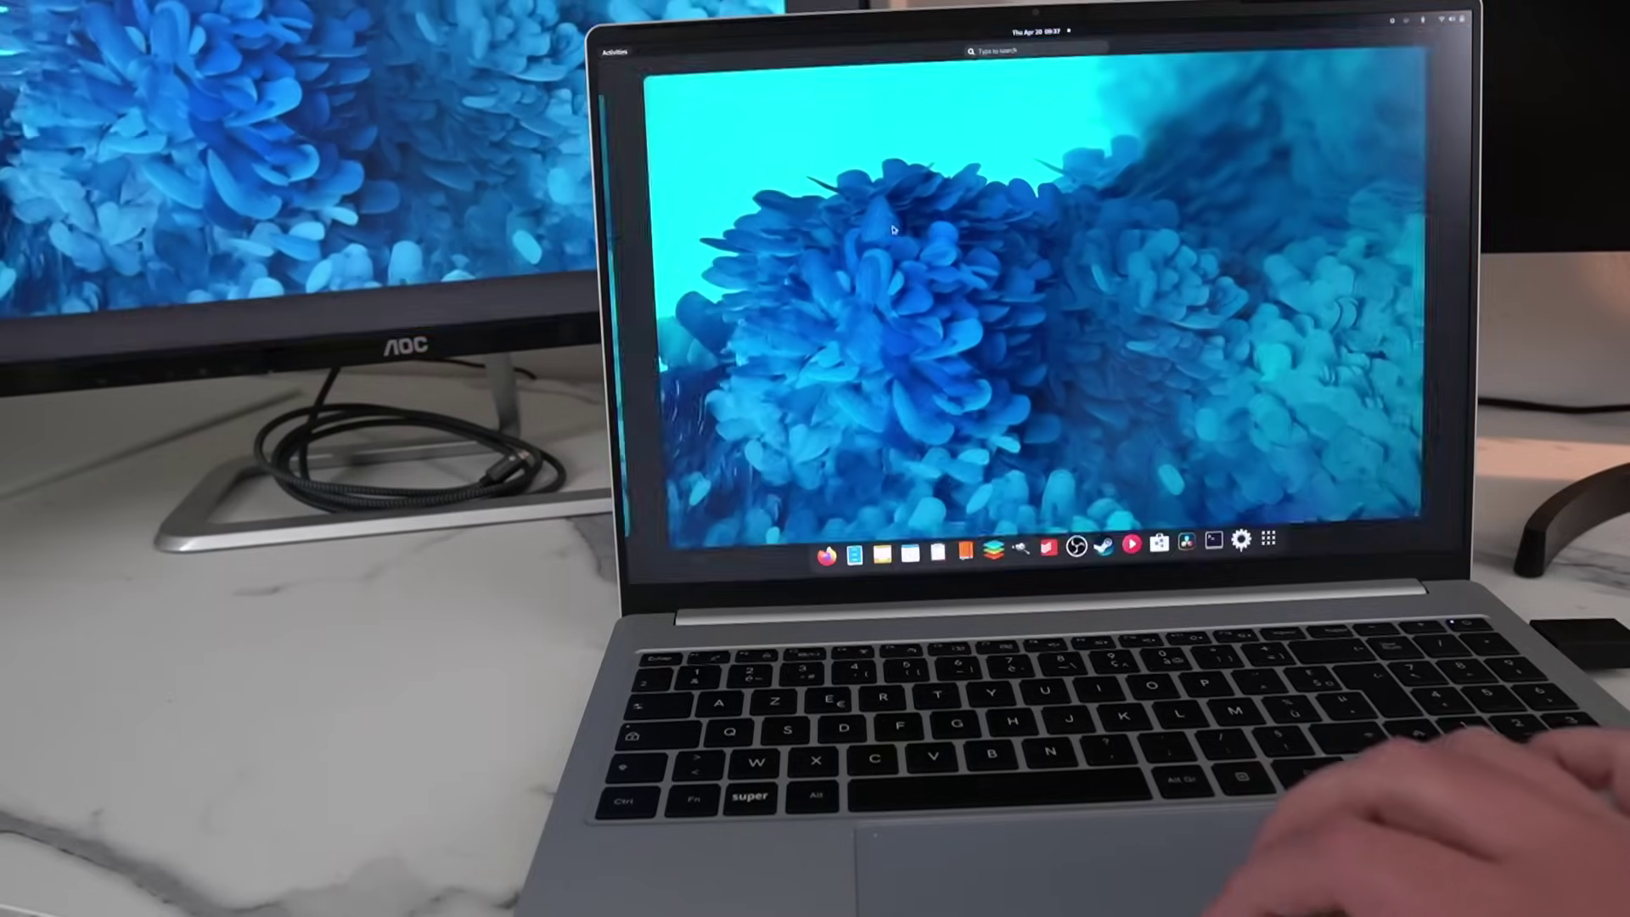
key(super)
scroll(926, 286, down, 1)
scroll(925, 285, down, 1)
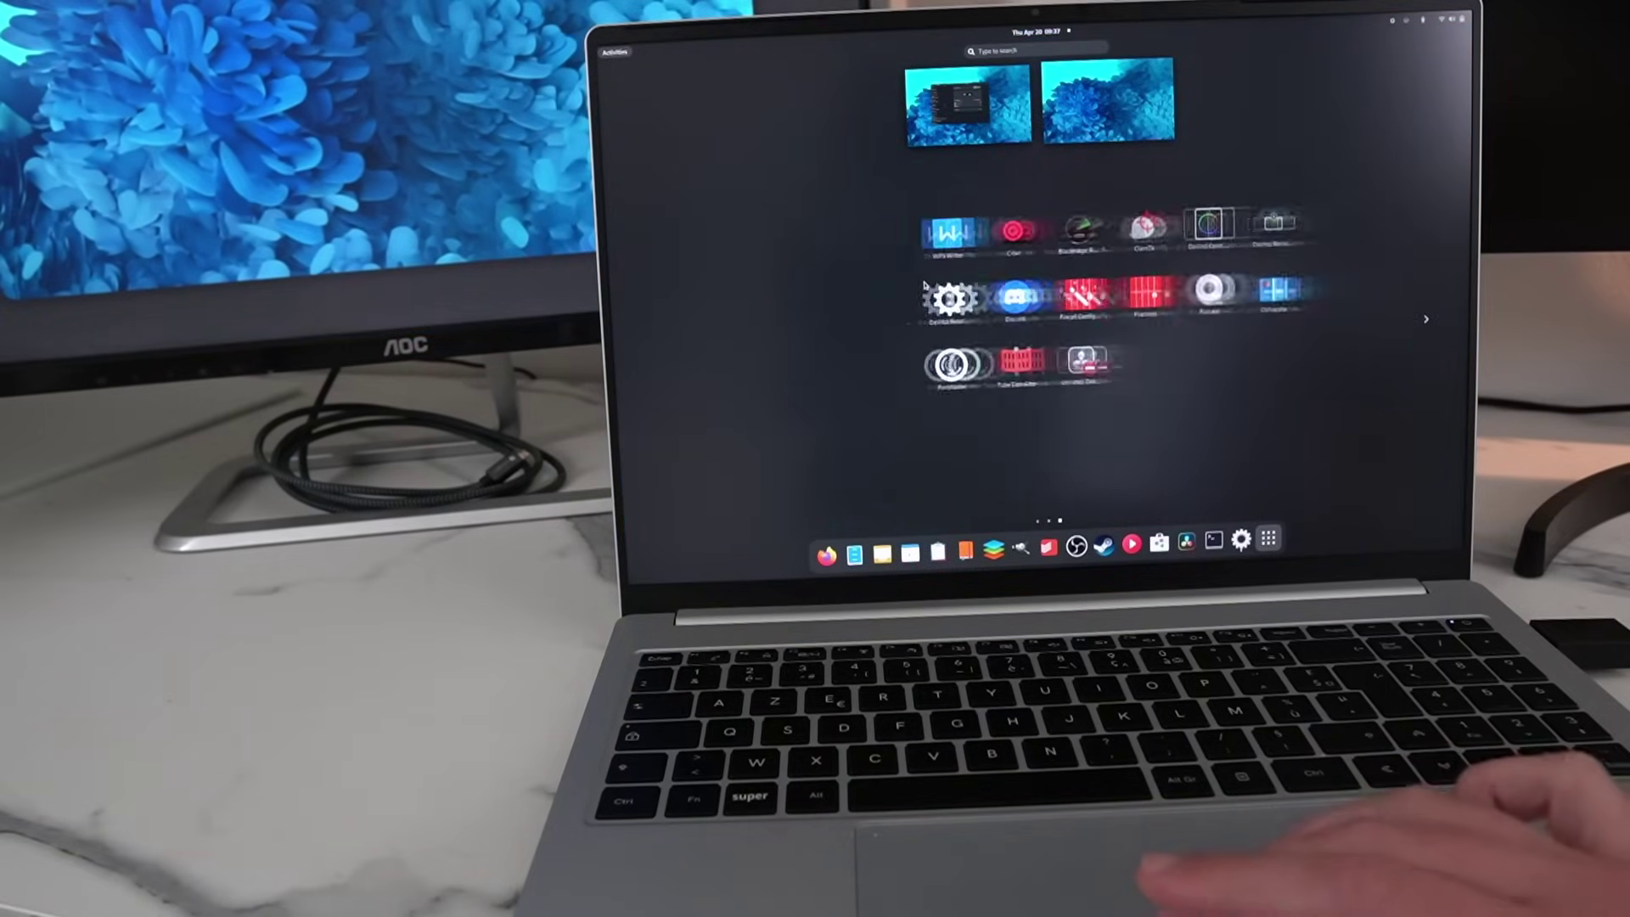
scroll(925, 285, up, 2)
scroll(925, 285, down, 2)
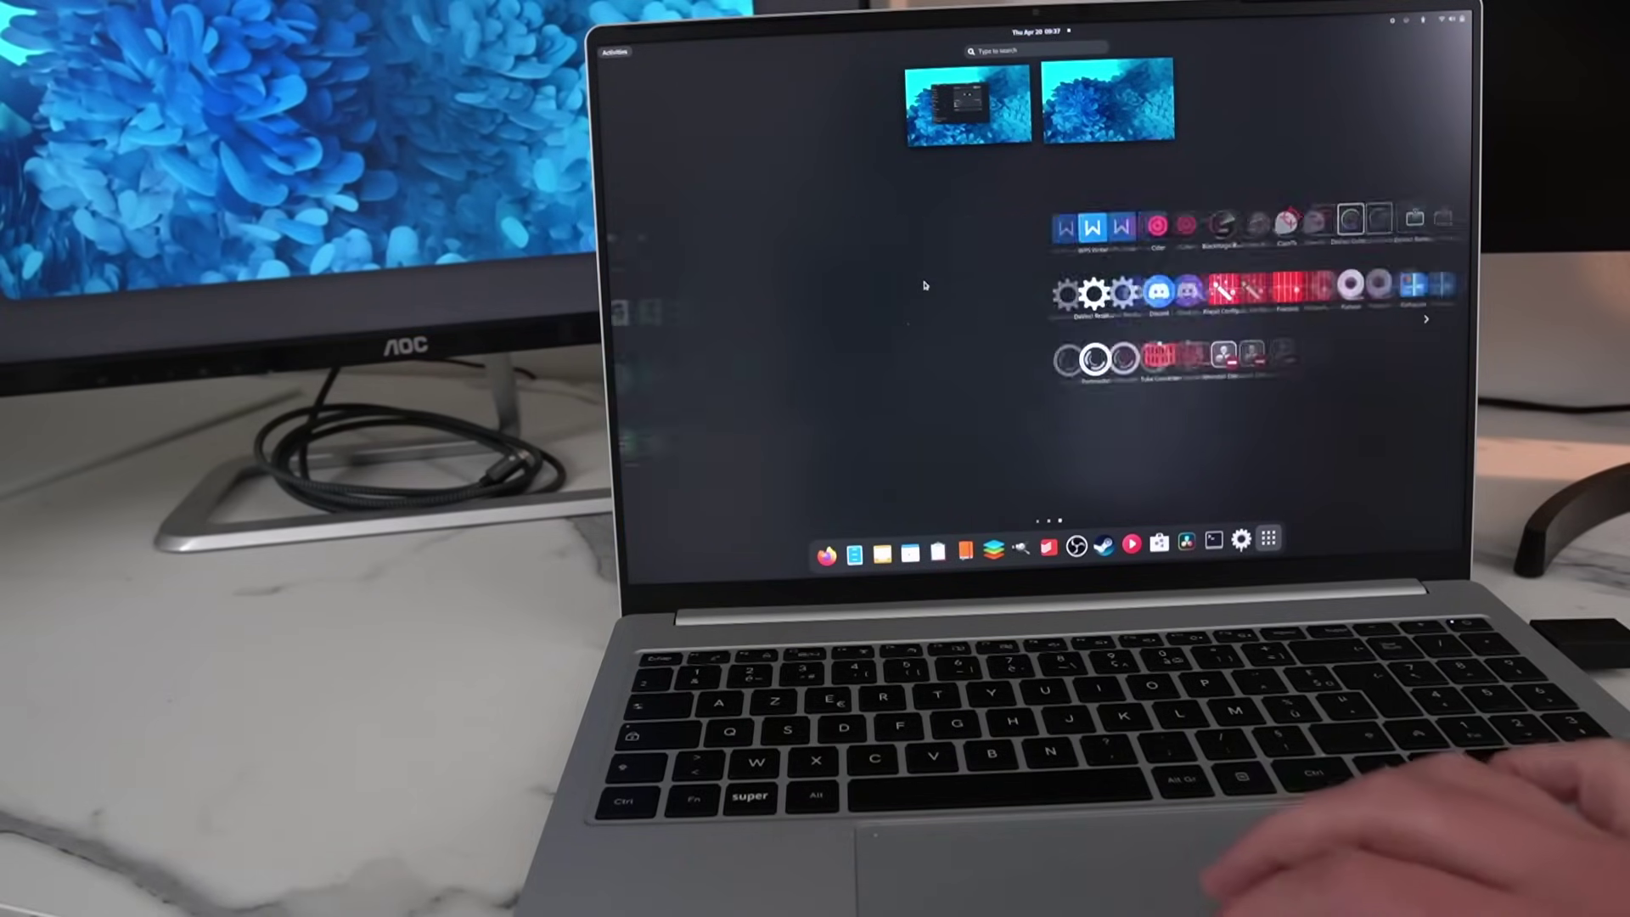
key(Escape)
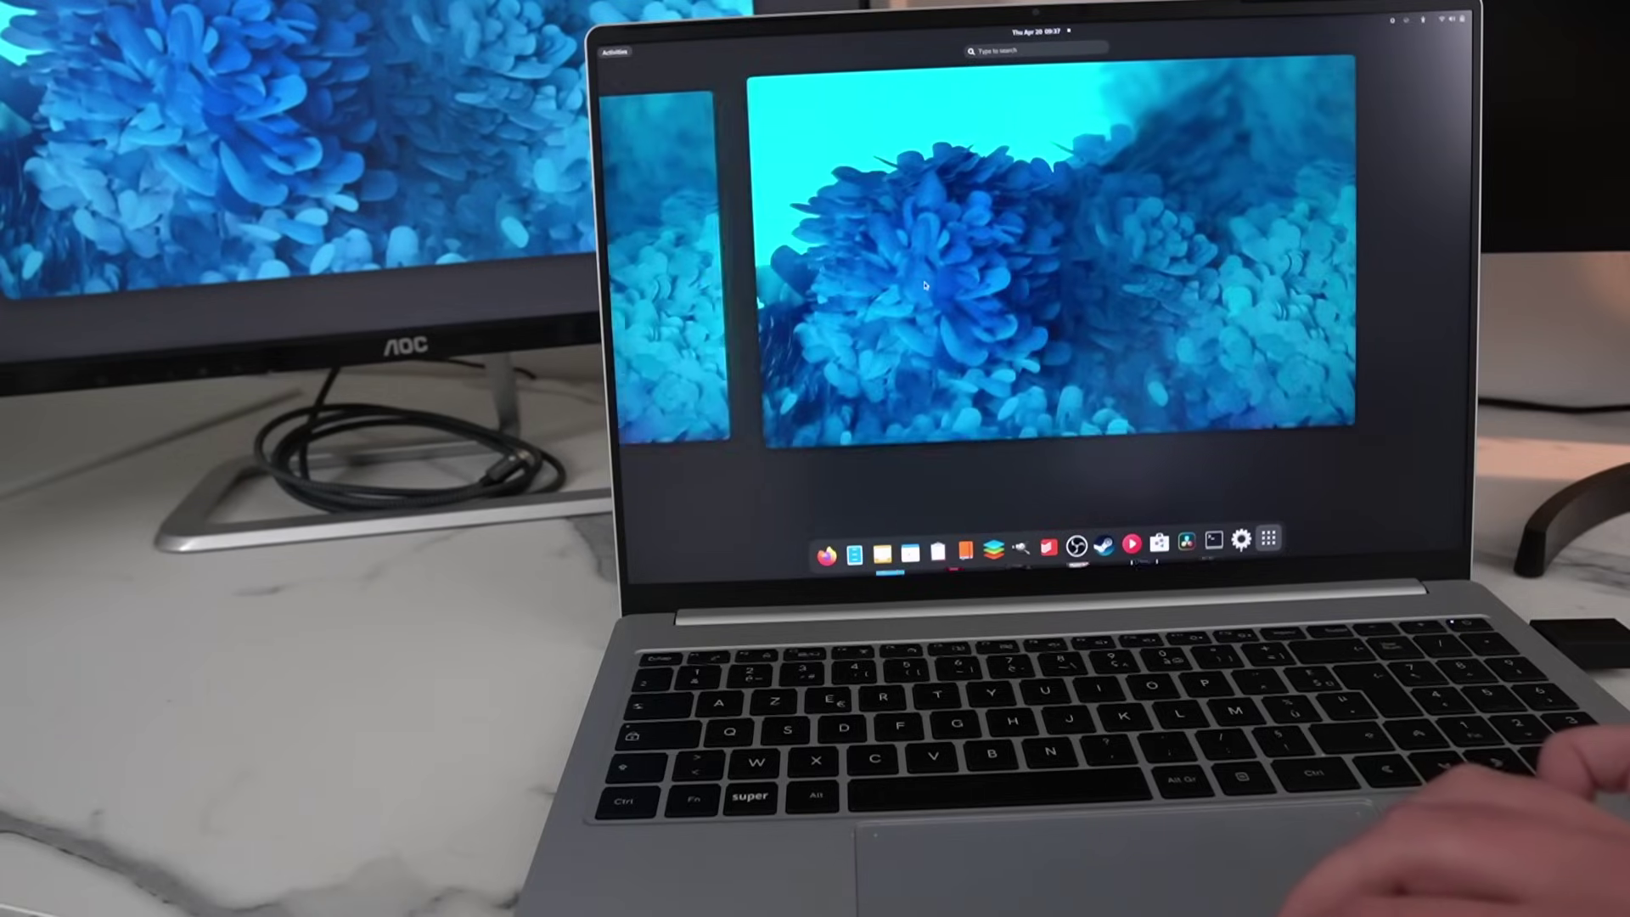
scroll(926, 285, down, 2)
scroll(926, 285, up, 2)
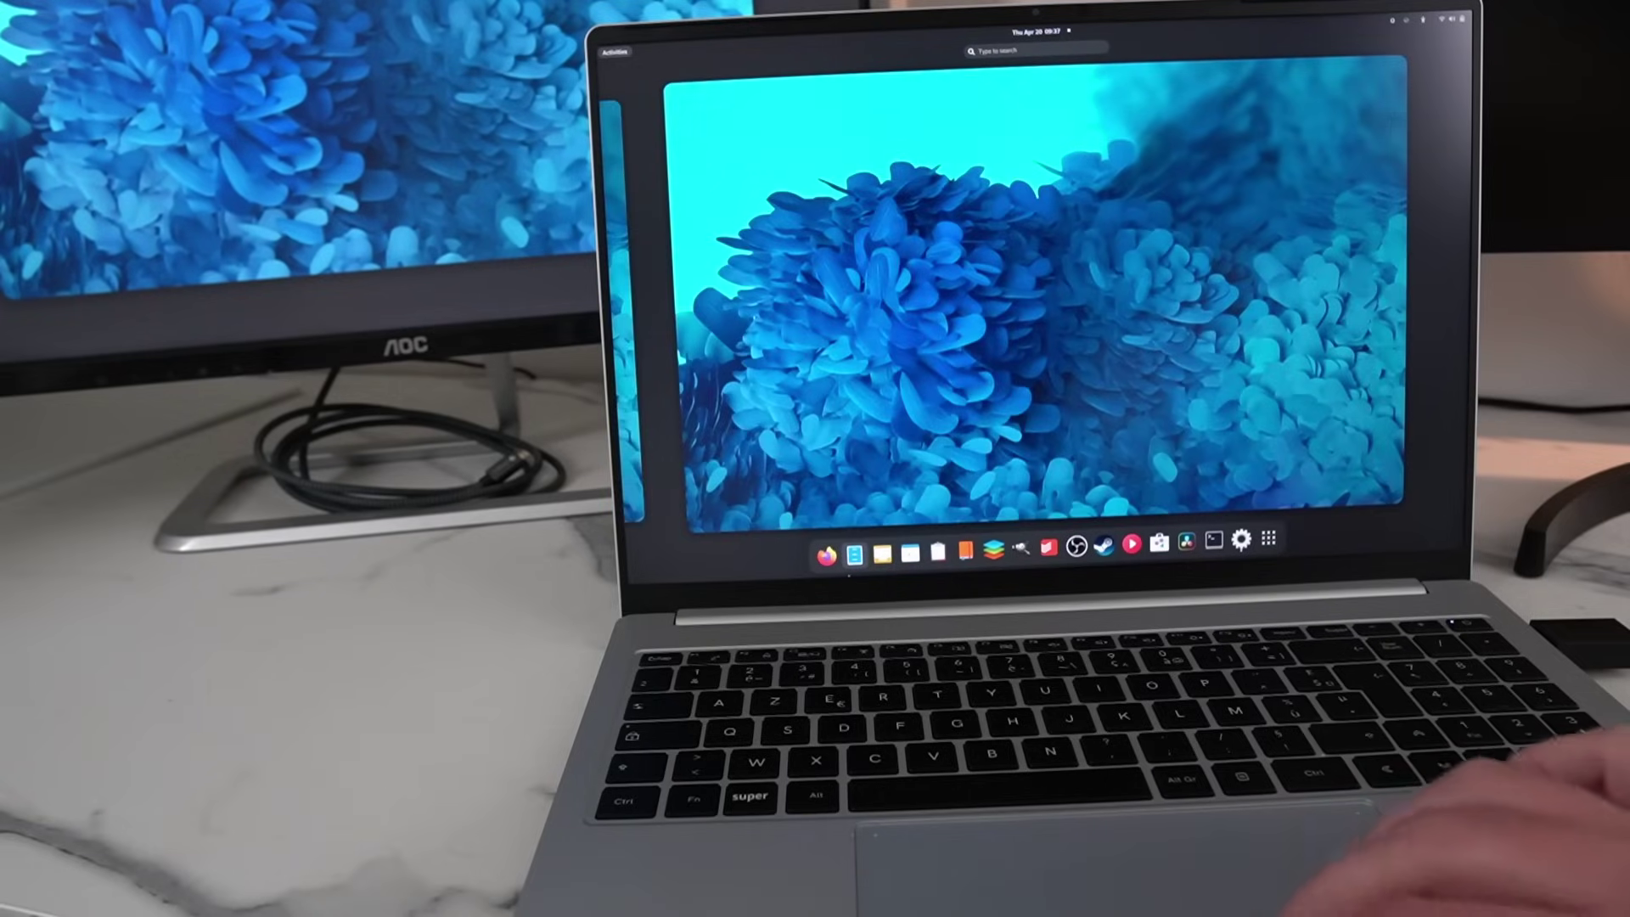
scroll(856, 559, up, 2)
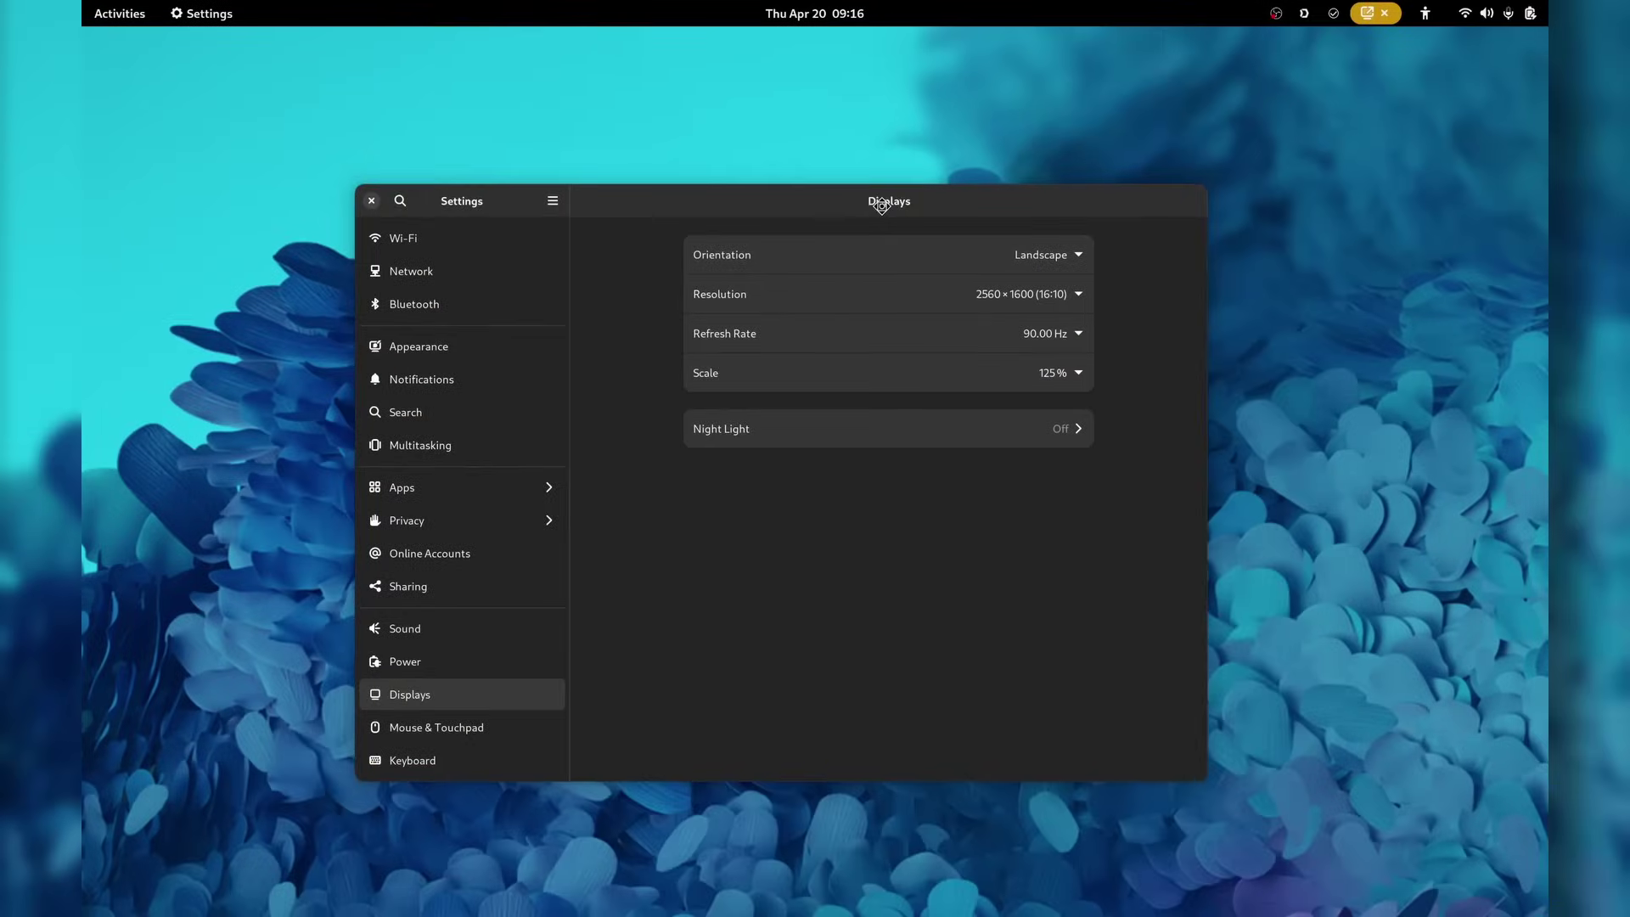
- Open Night Light from the Displays page, then return to Displays
mouse_move(884, 204)
mouse_down()
mouse_move(805, 265)
mouse_move(983, 225)
mouse_move(840, 212)
mouse_move(953, 266)
mouse_move(861, 200)
mouse_up()
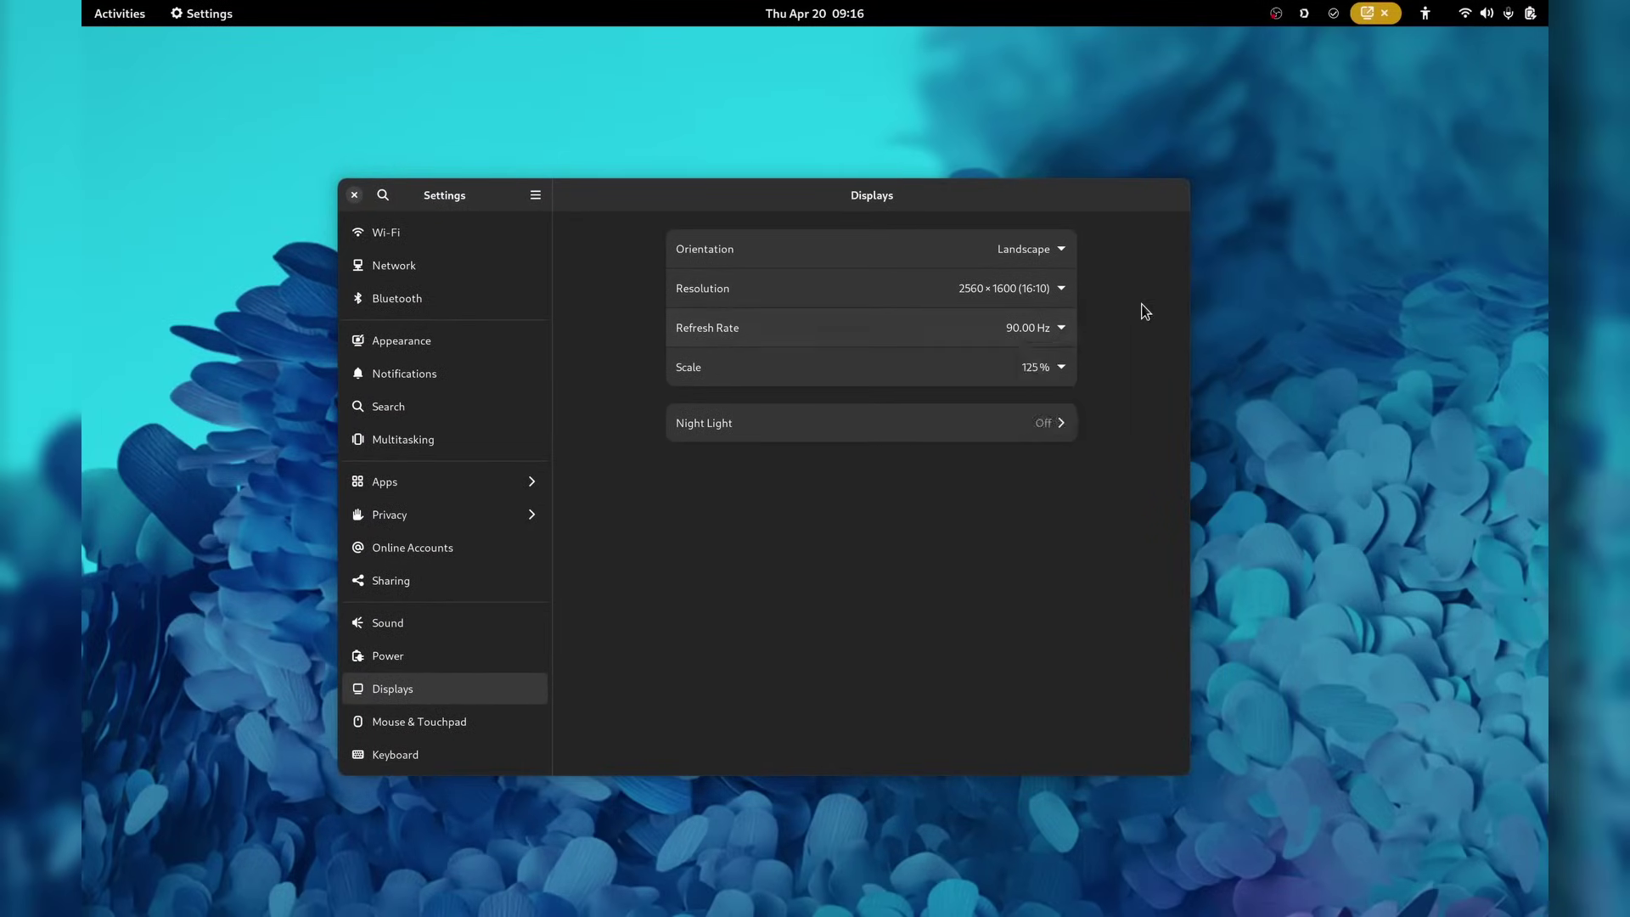
click(1050, 434)
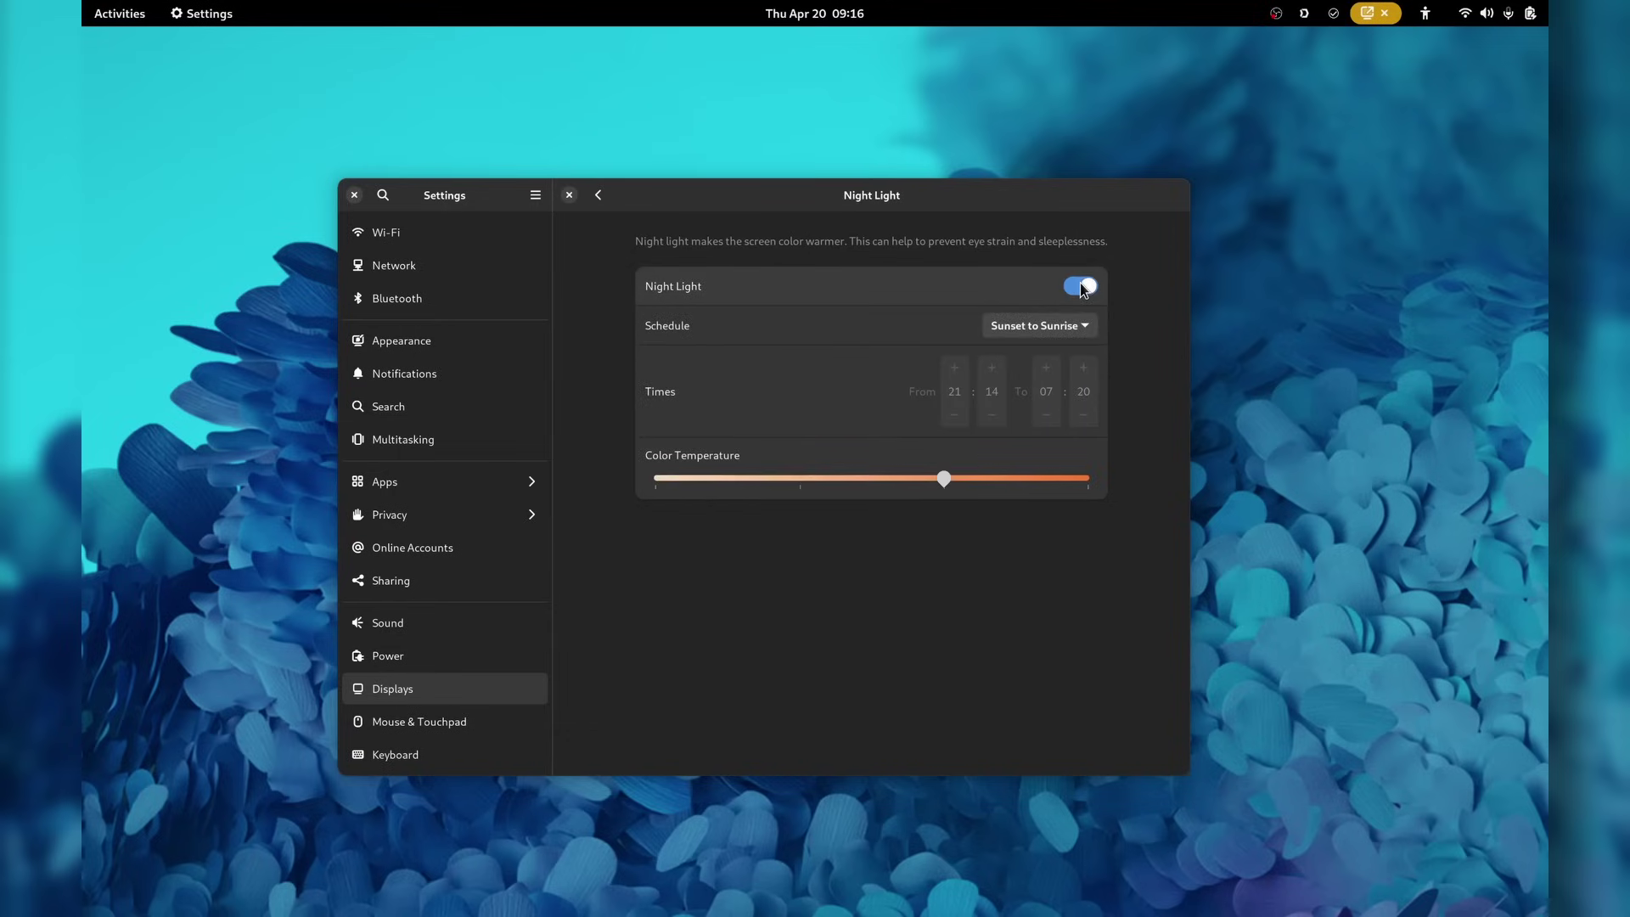
click(598, 198)
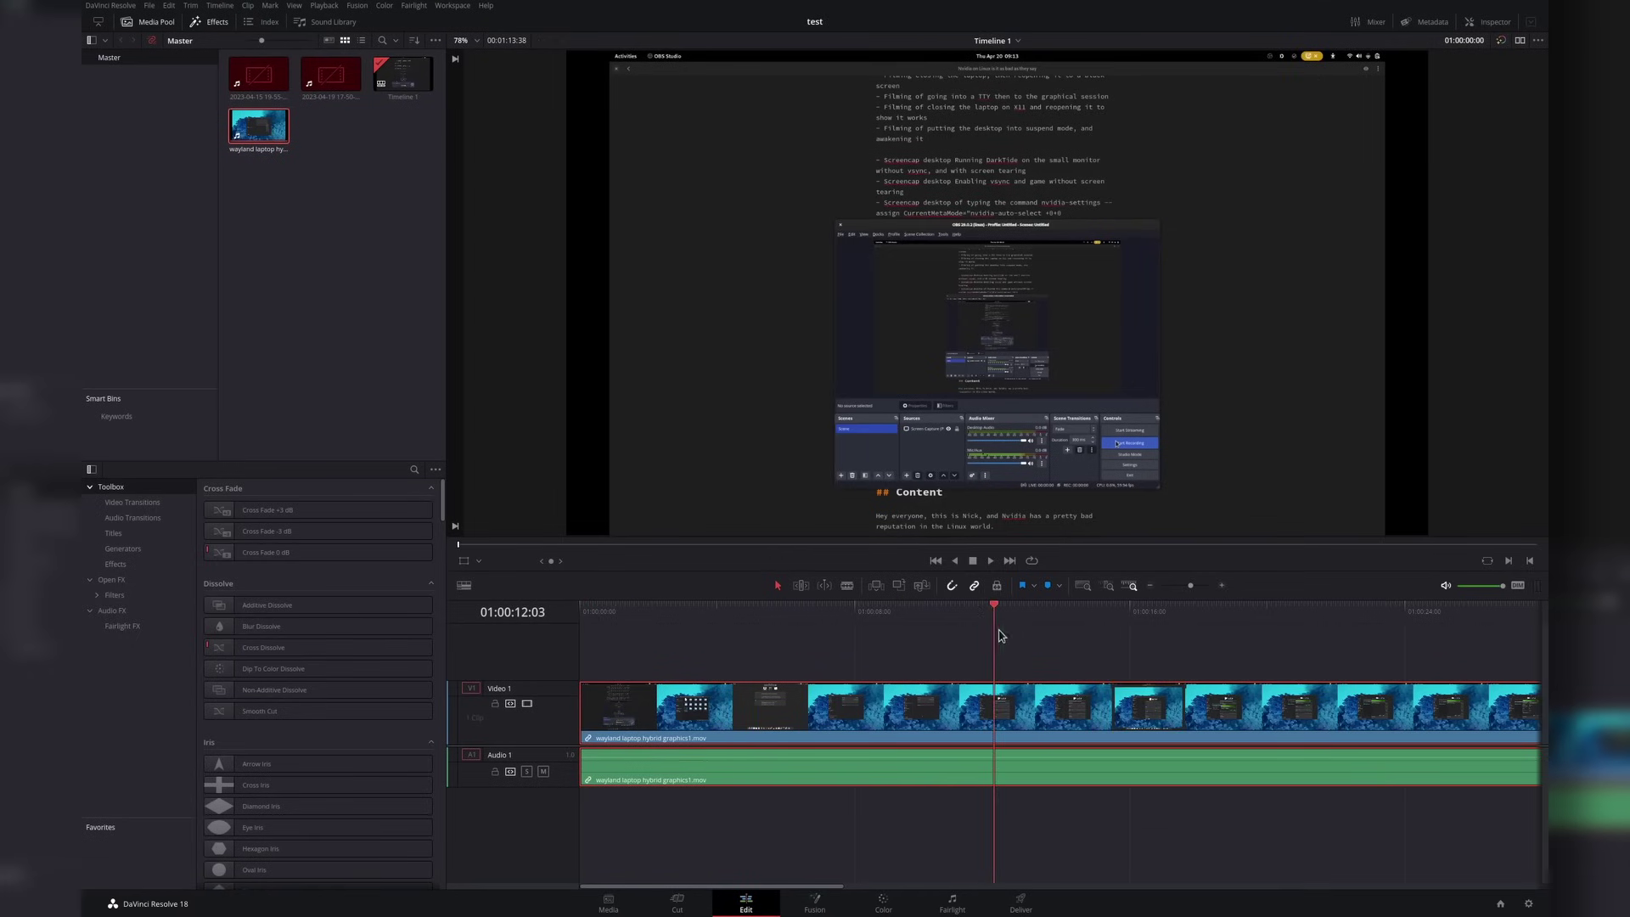
- Move the Resolve playhead forward to 01:00:15:02
drag(1000, 635, 1098, 635)
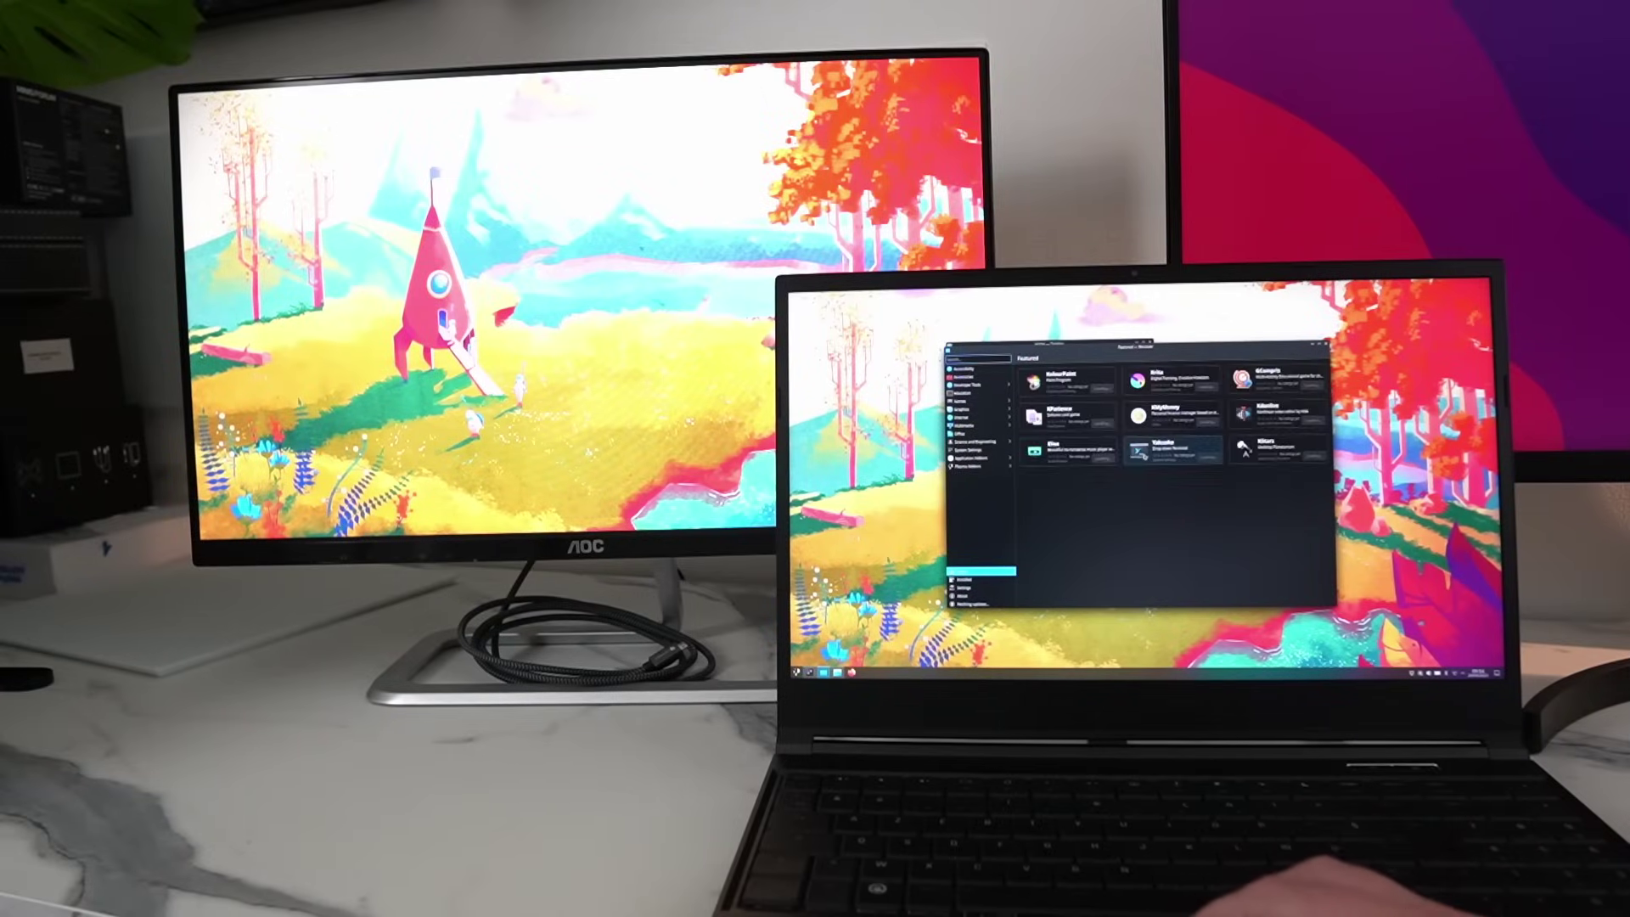
- Show all open windows in the KDE overview
key(super+w)
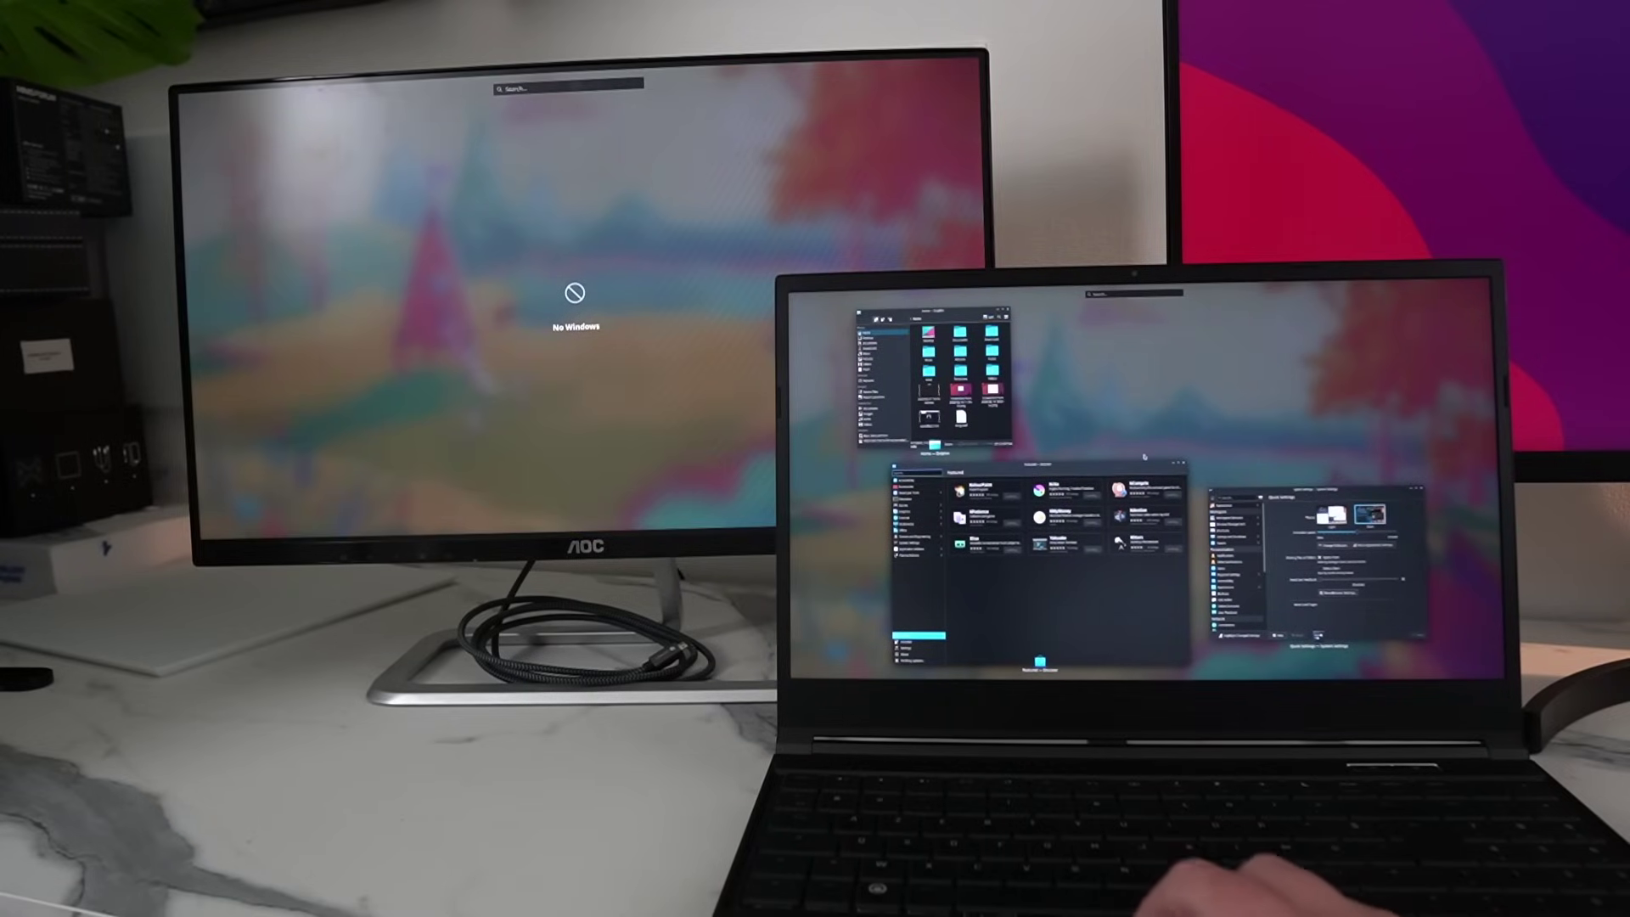
- Bring Discover to the front via the window spread, then open and close the overview
click(1144, 475)
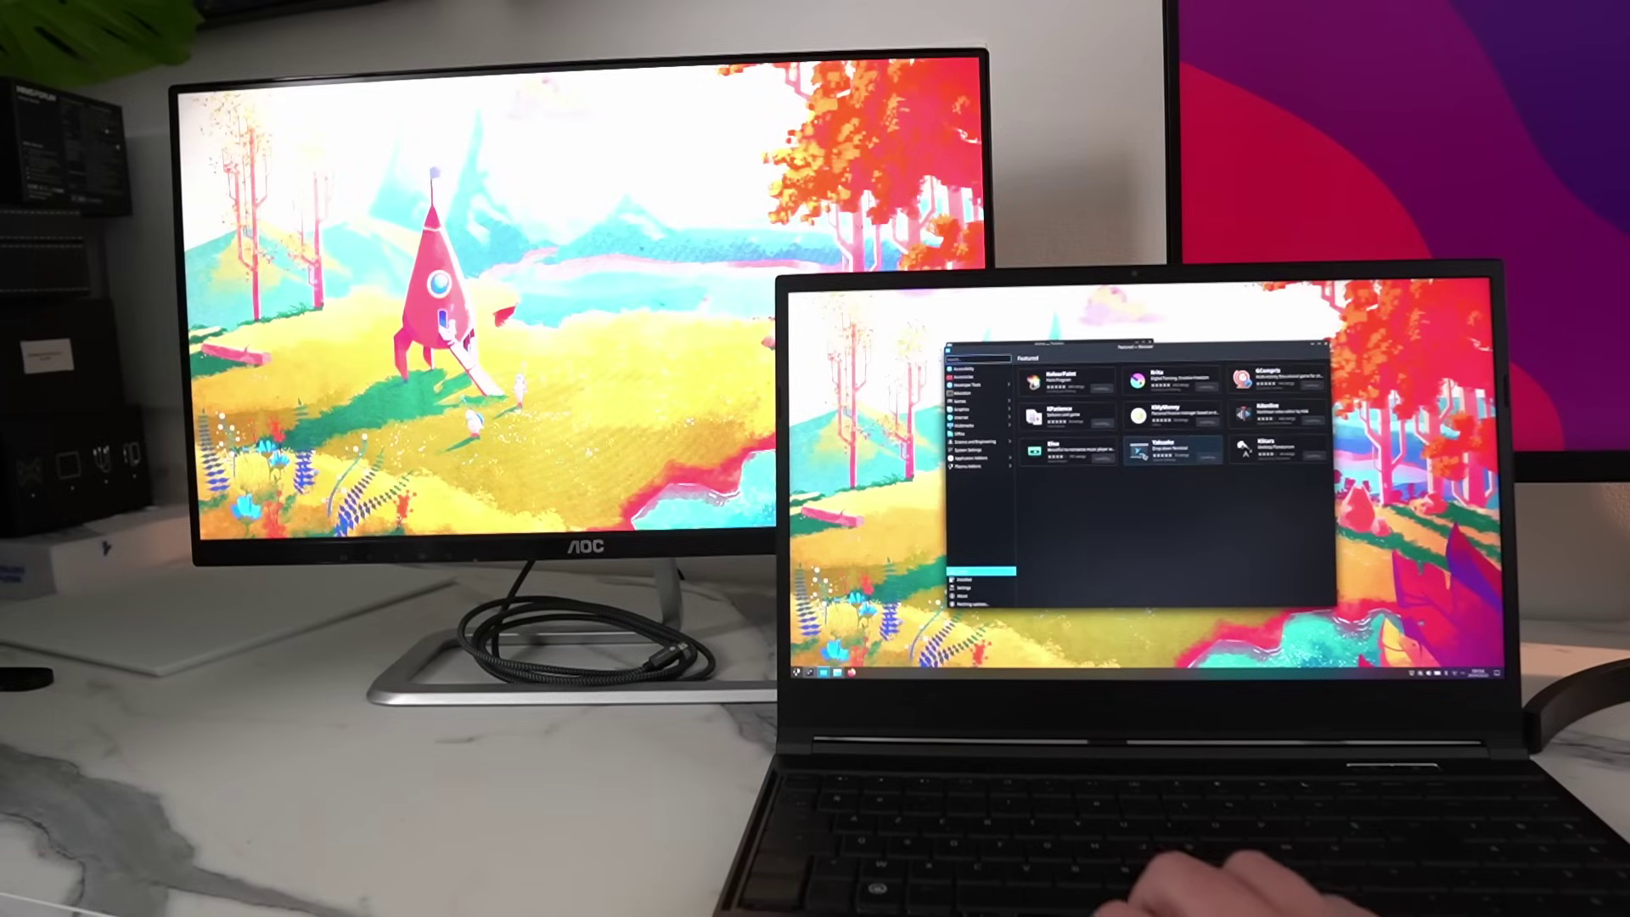
key(ctrl+F9)
click(1144, 457)
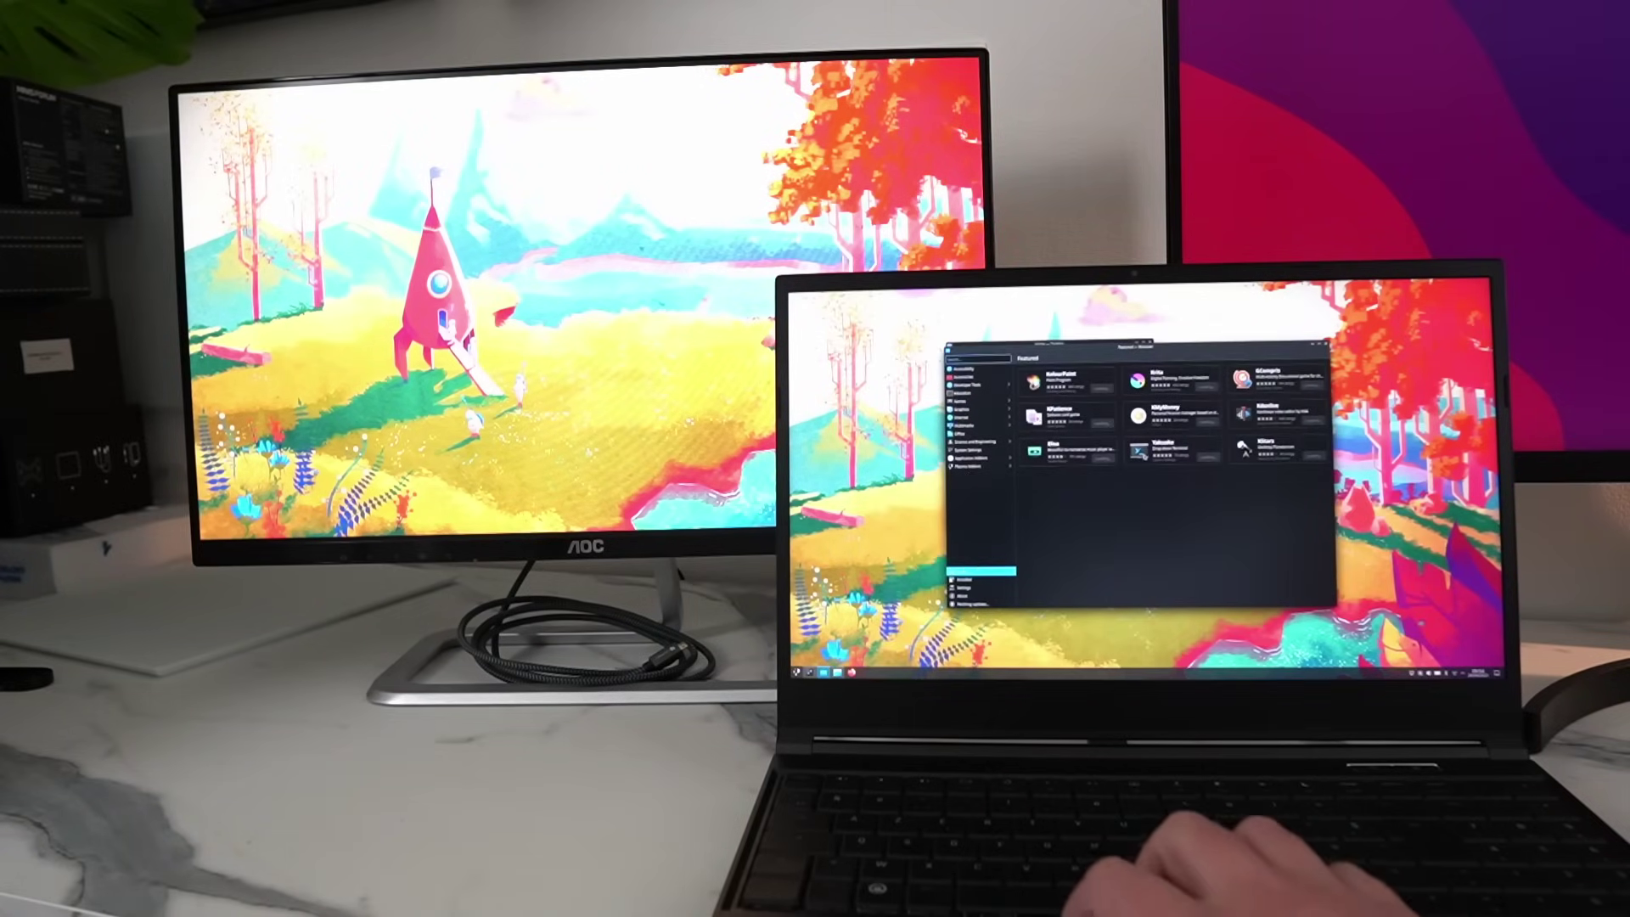
key(super+w)
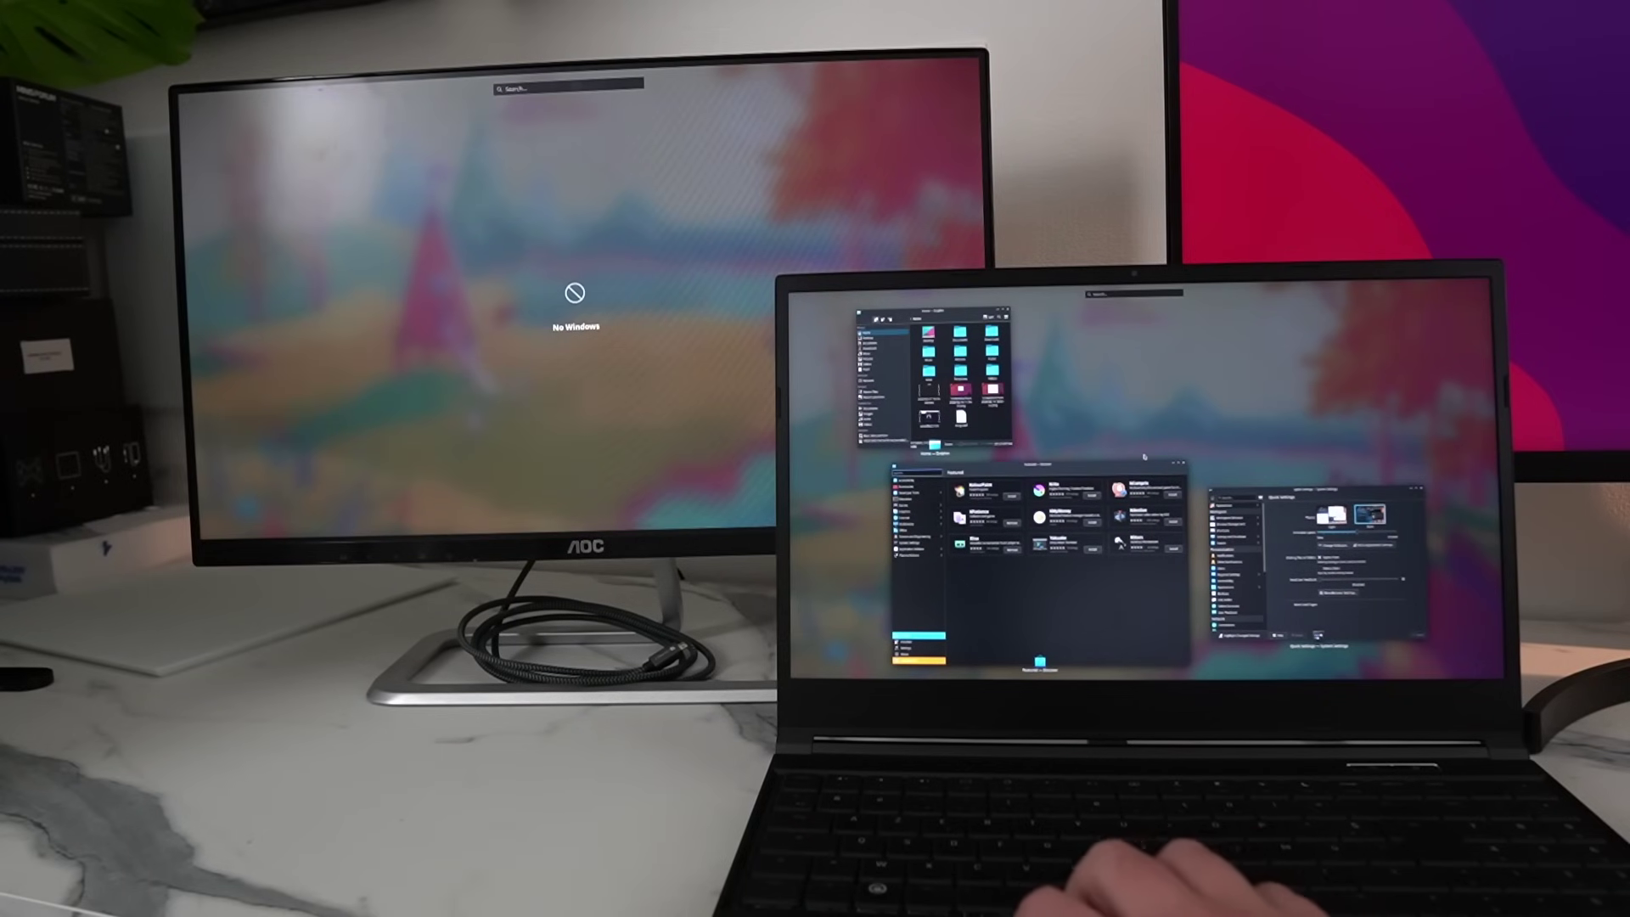
key(super+w)
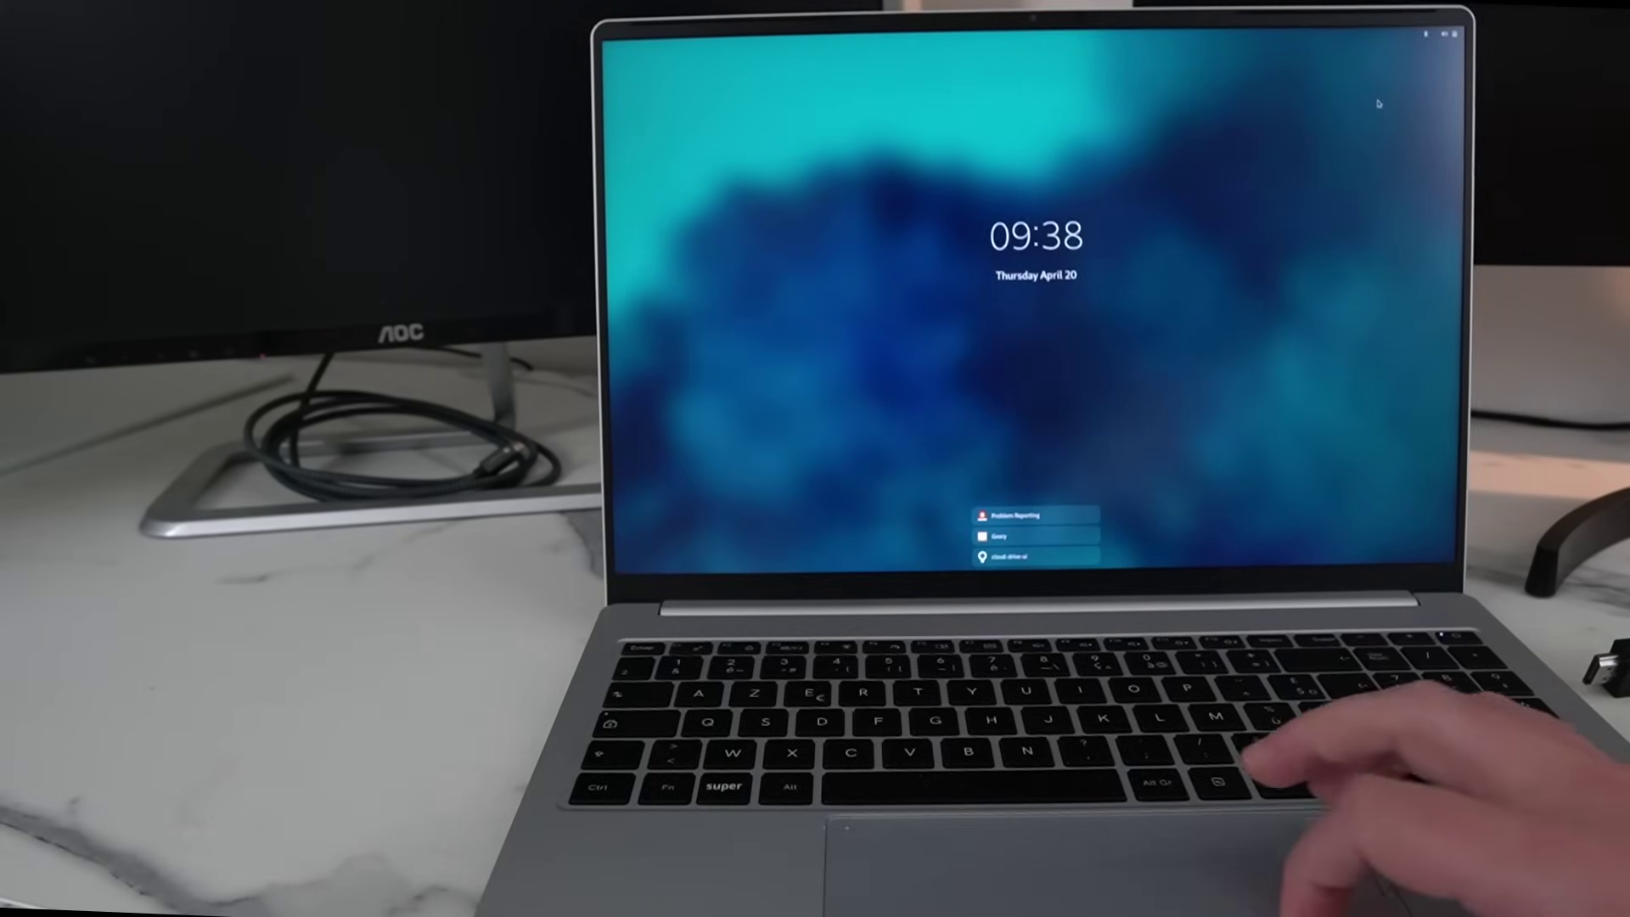
- Wake the laptop from the lock screen to its password prompt
key(Return)
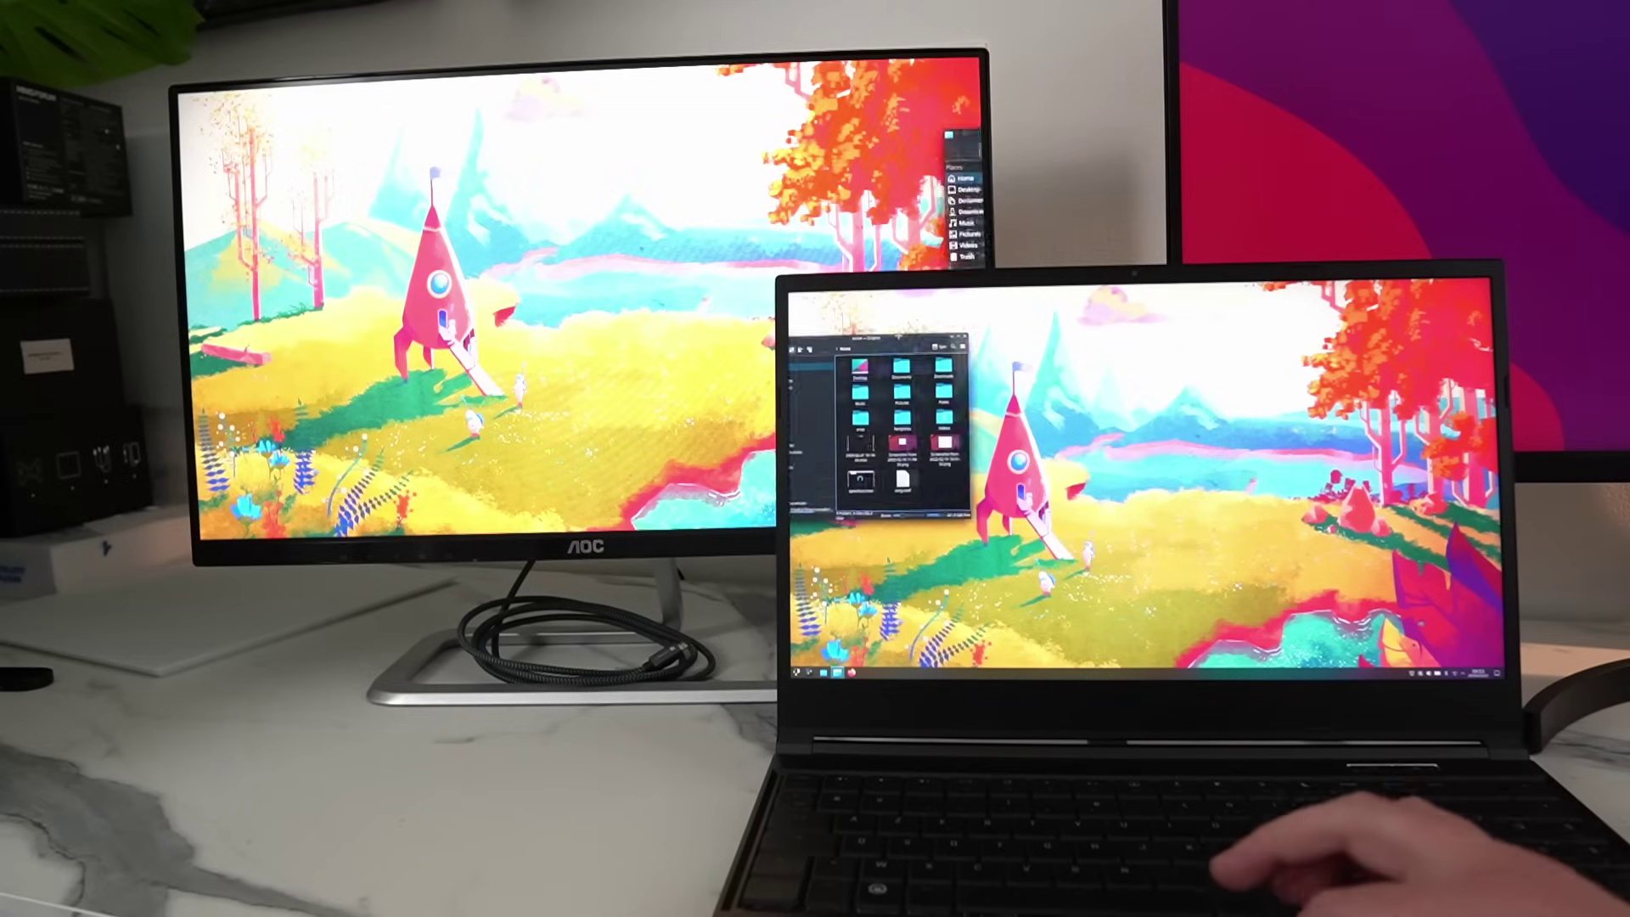
- Move the Dolphin window to the AOC monitor and back, toggle the overview, reposition Settings
mouse_move(883, 345)
mouse_down()
mouse_move(526, 174)
mouse_move(849, 219)
mouse_move(904, 351)
mouse_up()
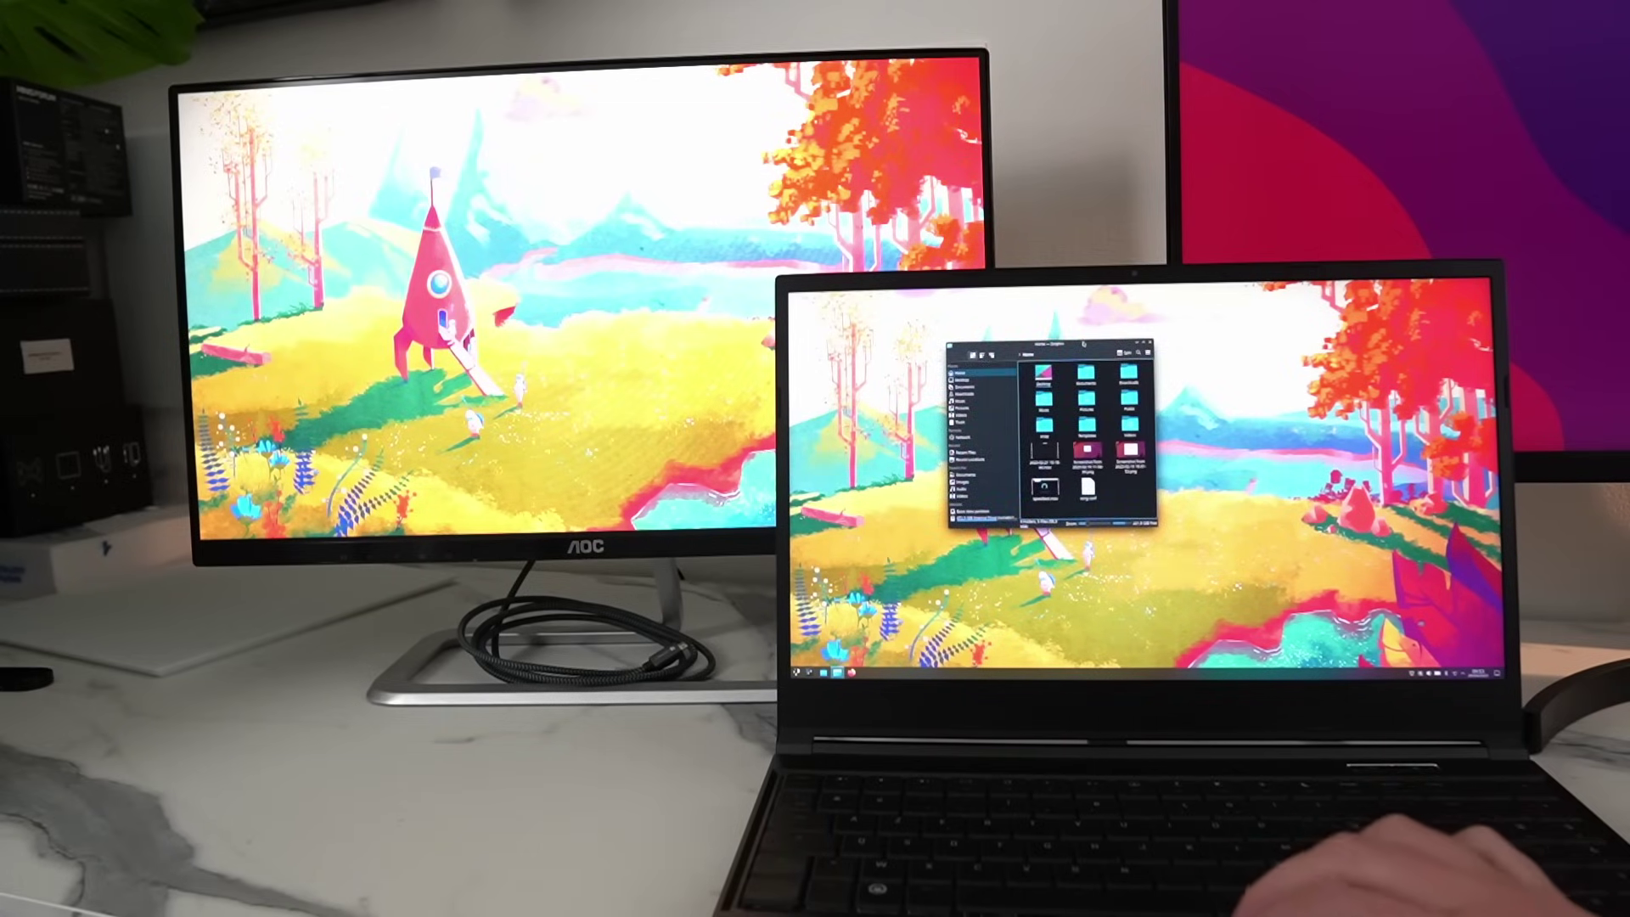
key(super+w)
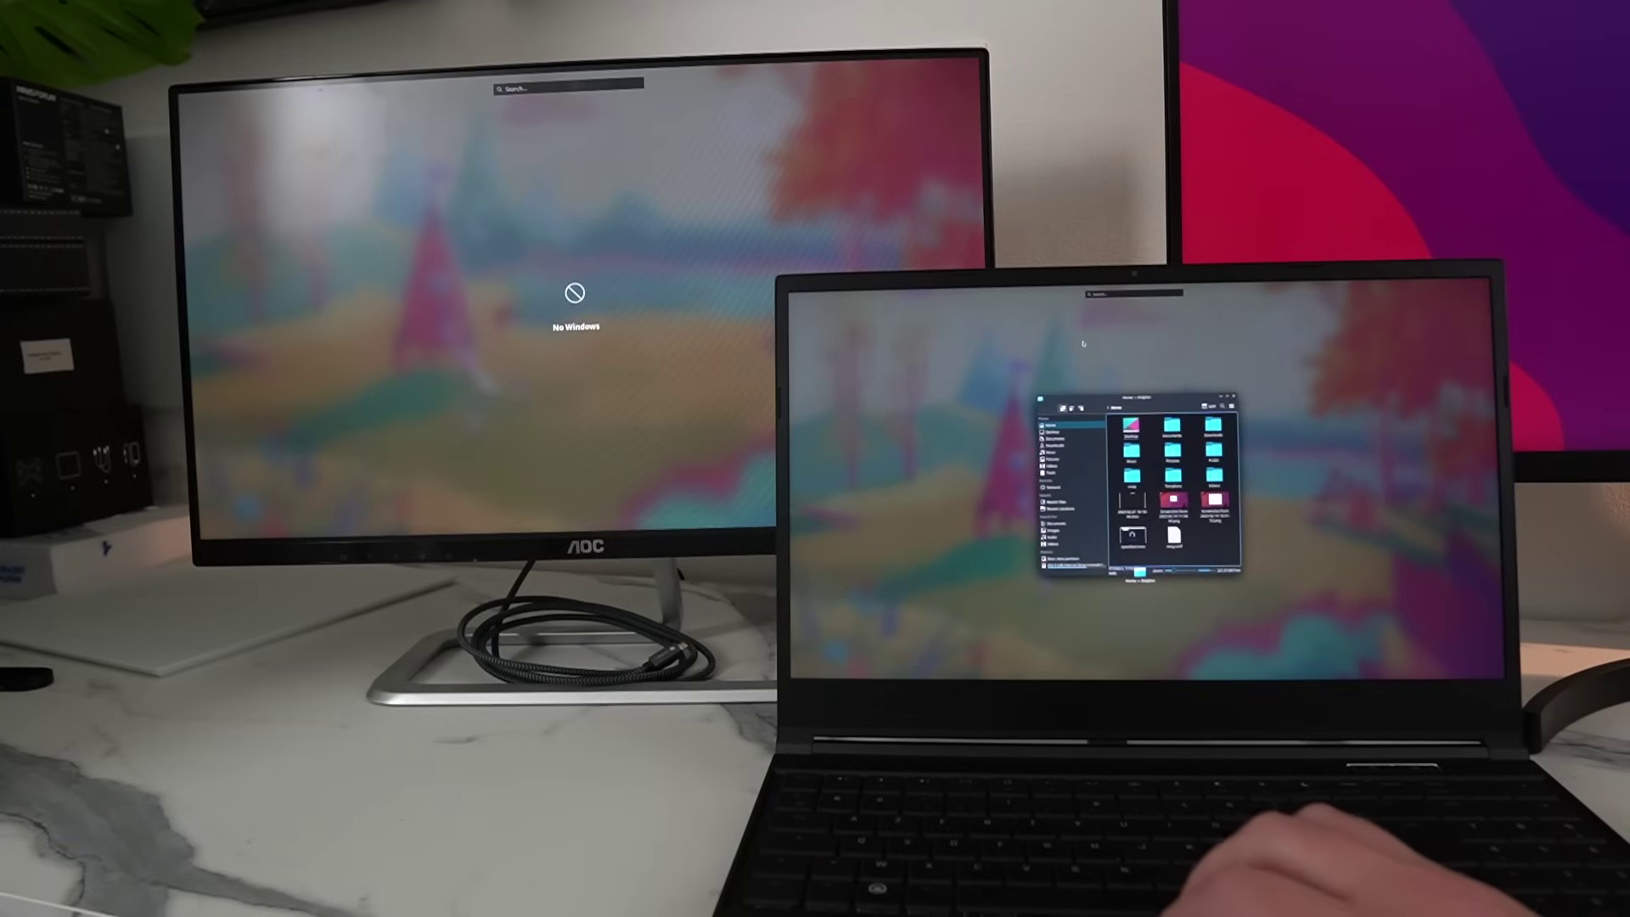
key(super+w)
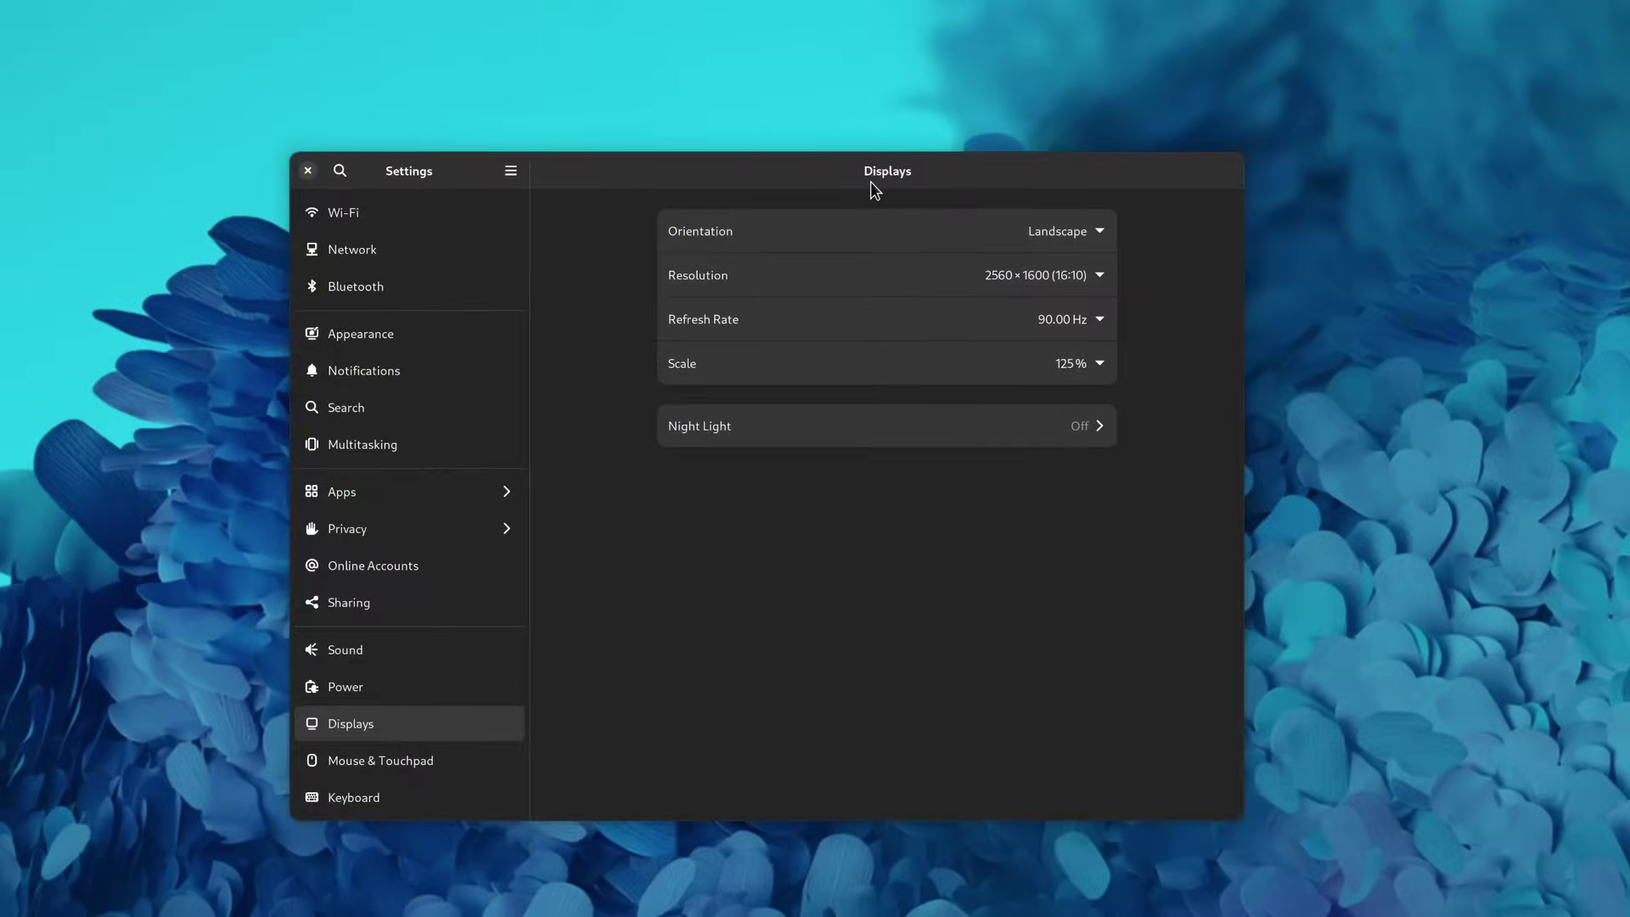
mouse_move(875, 189)
mouse_down()
mouse_move(838, 283)
mouse_move(990, 153)
mouse_move(859, 226)
mouse_move(978, 208)
mouse_move(865, 170)
mouse_up()
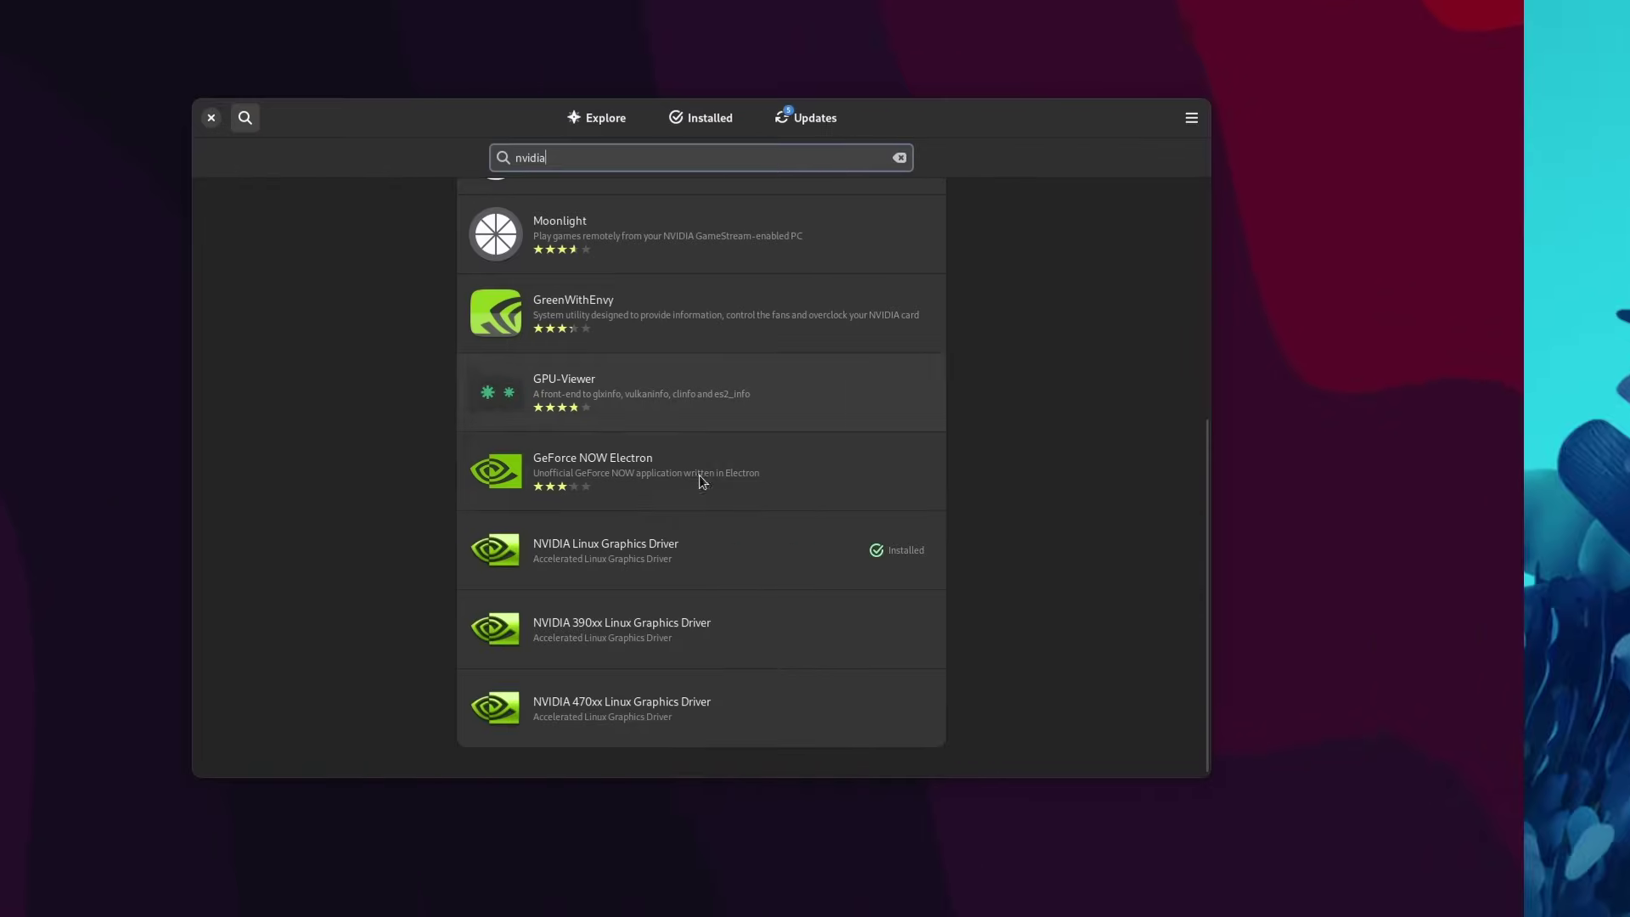
- Read the NVIDIA 390xx driver's expanded description, then go back and browse the nvidia search results
click(639, 630)
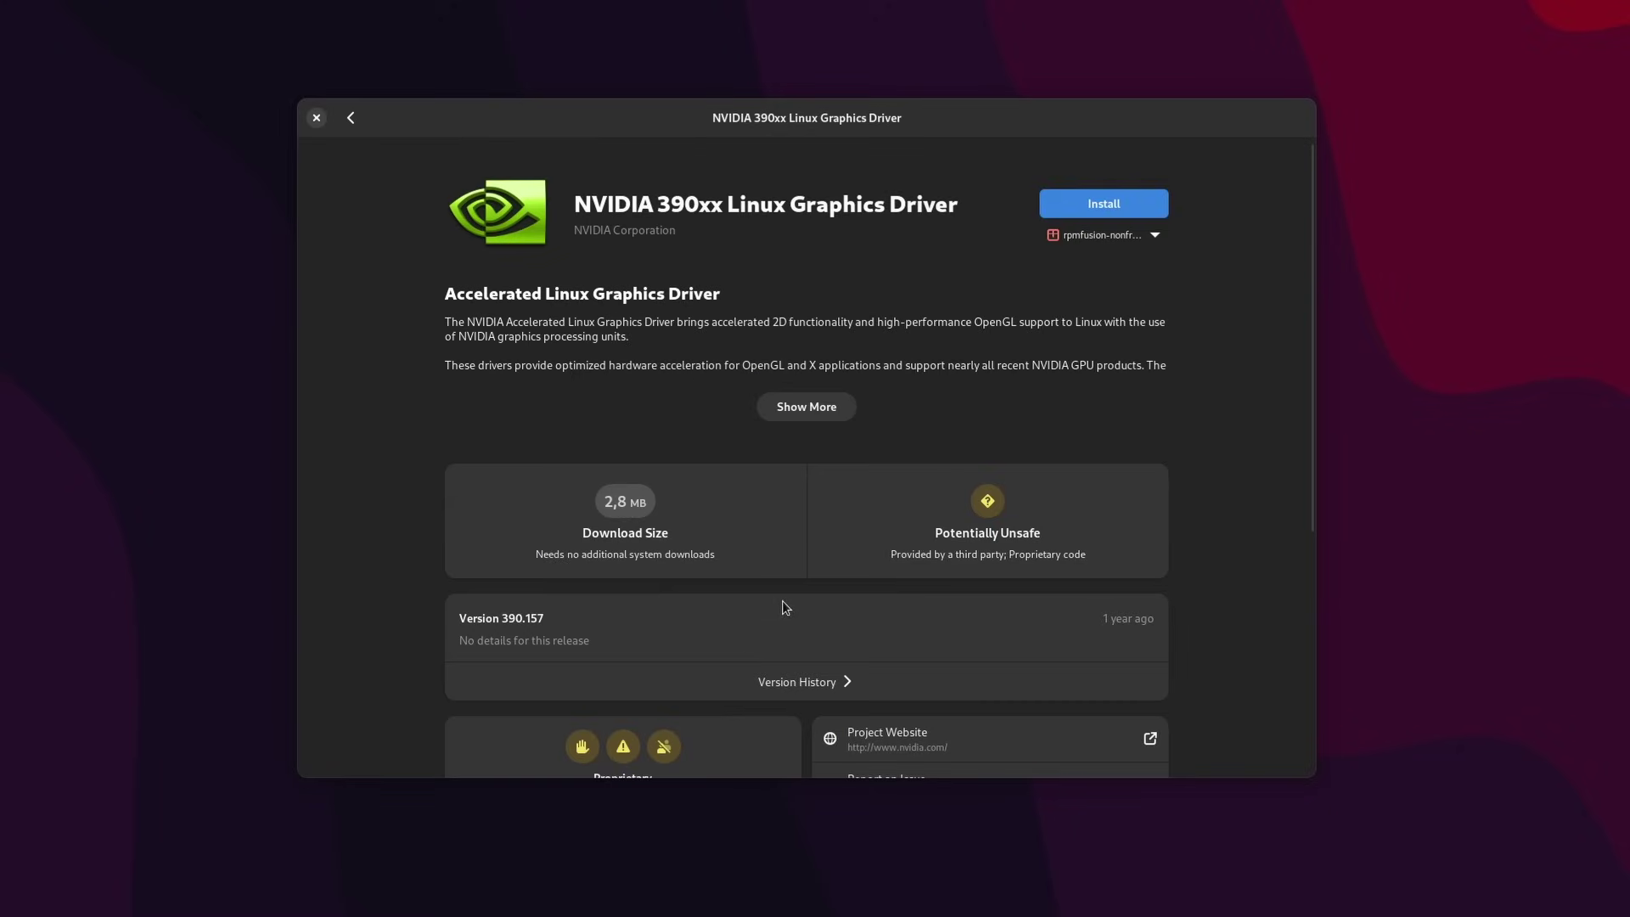
click(818, 409)
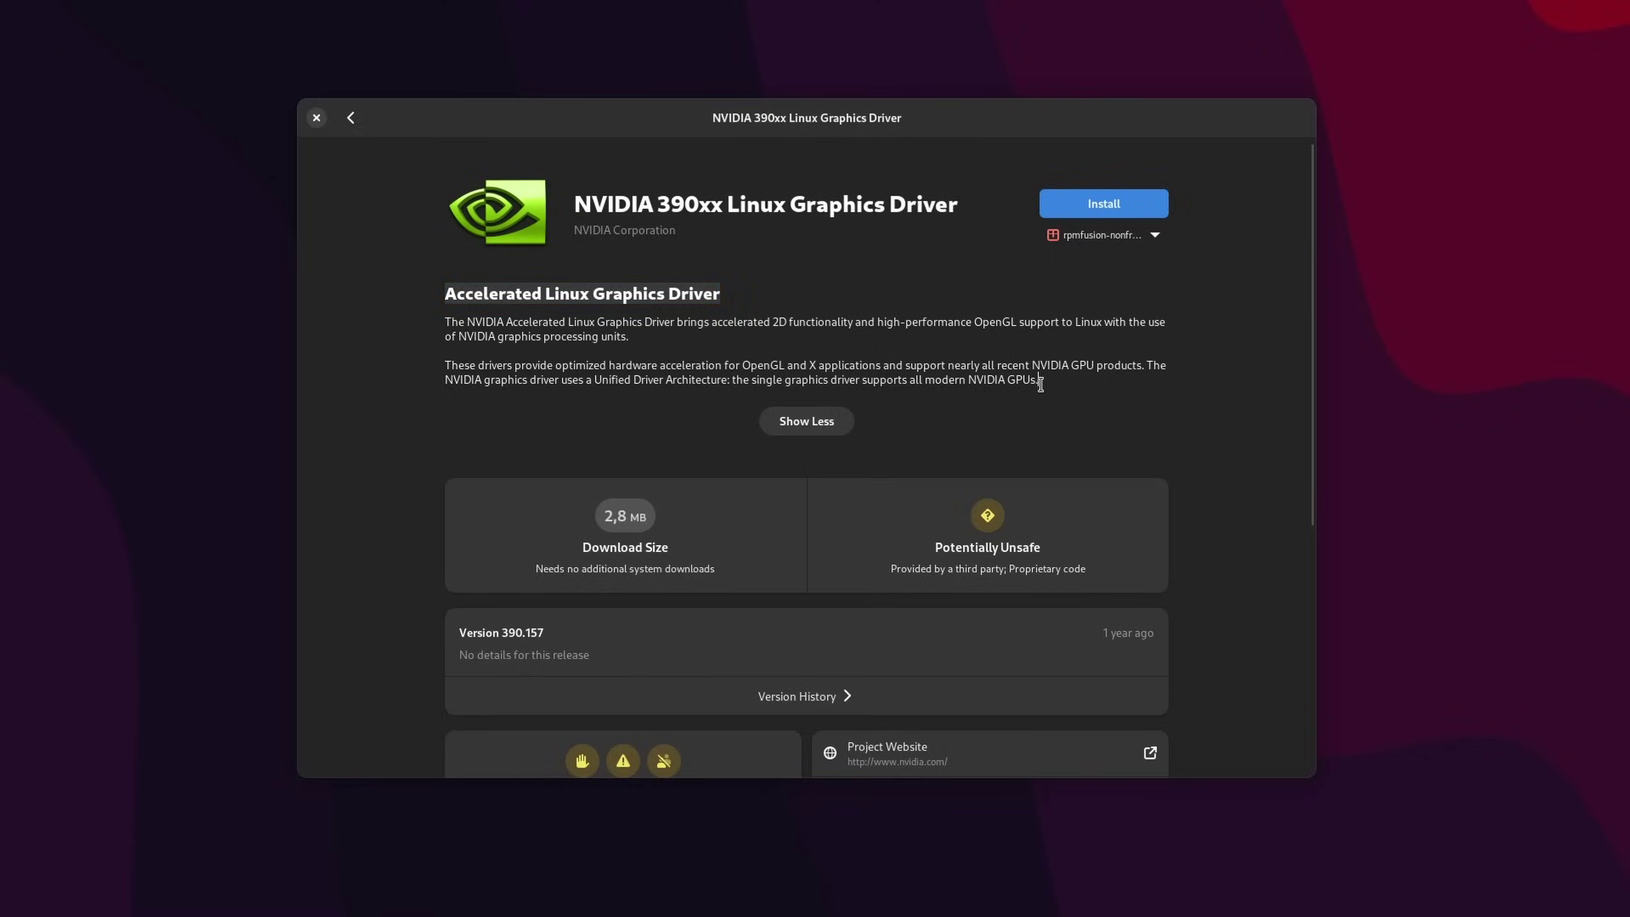
click(353, 117)
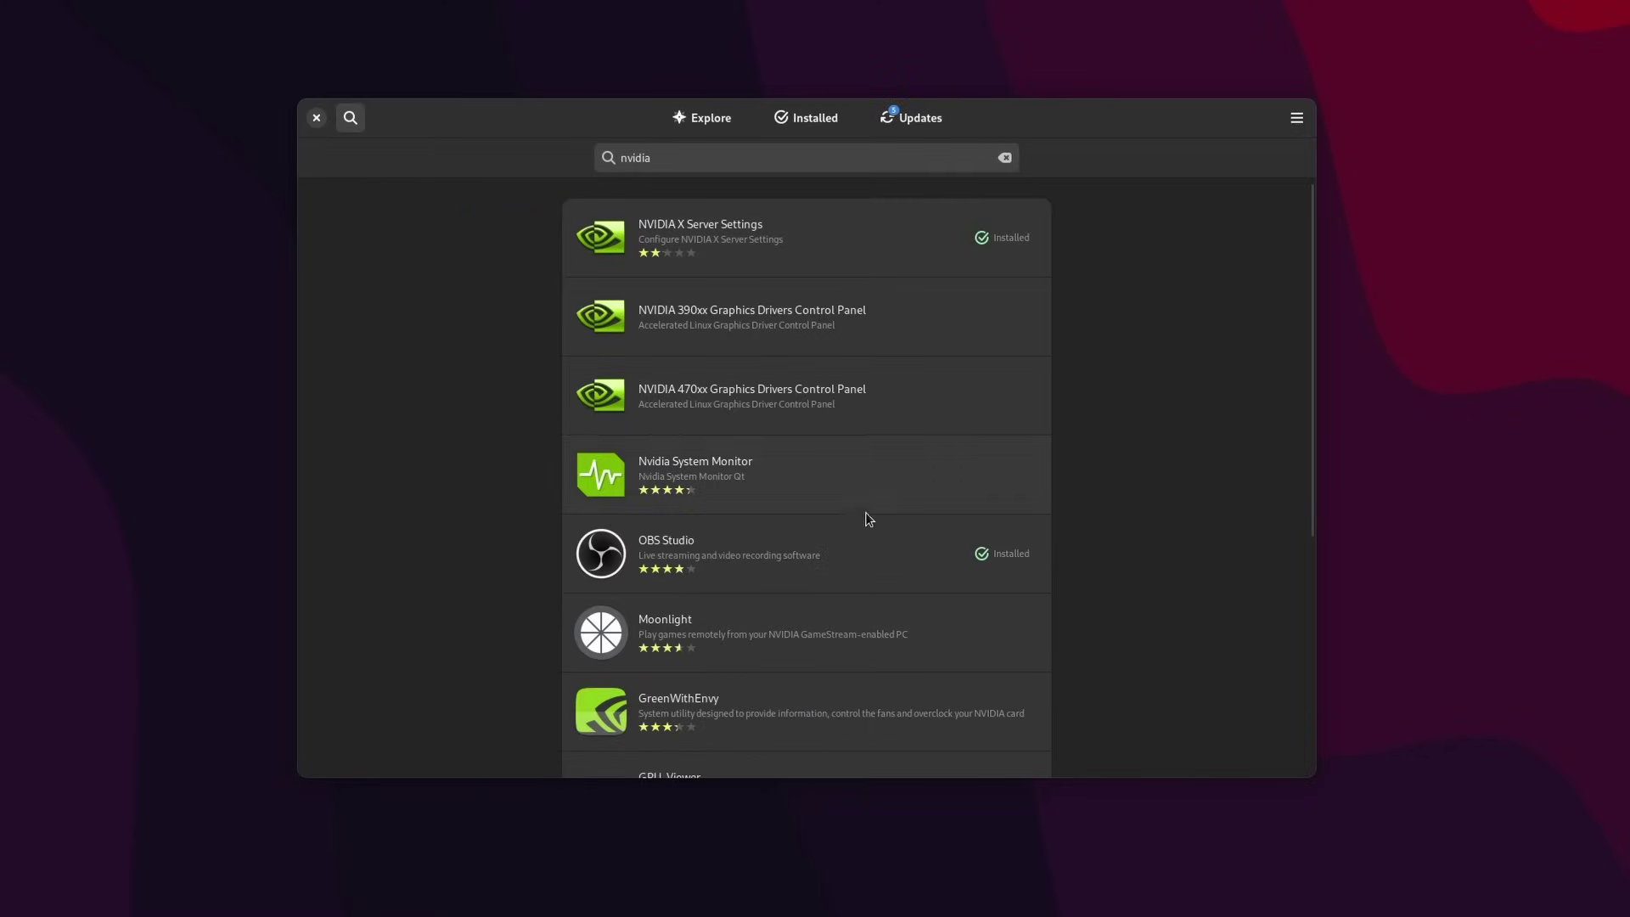
scroll(866, 522, down, 5)
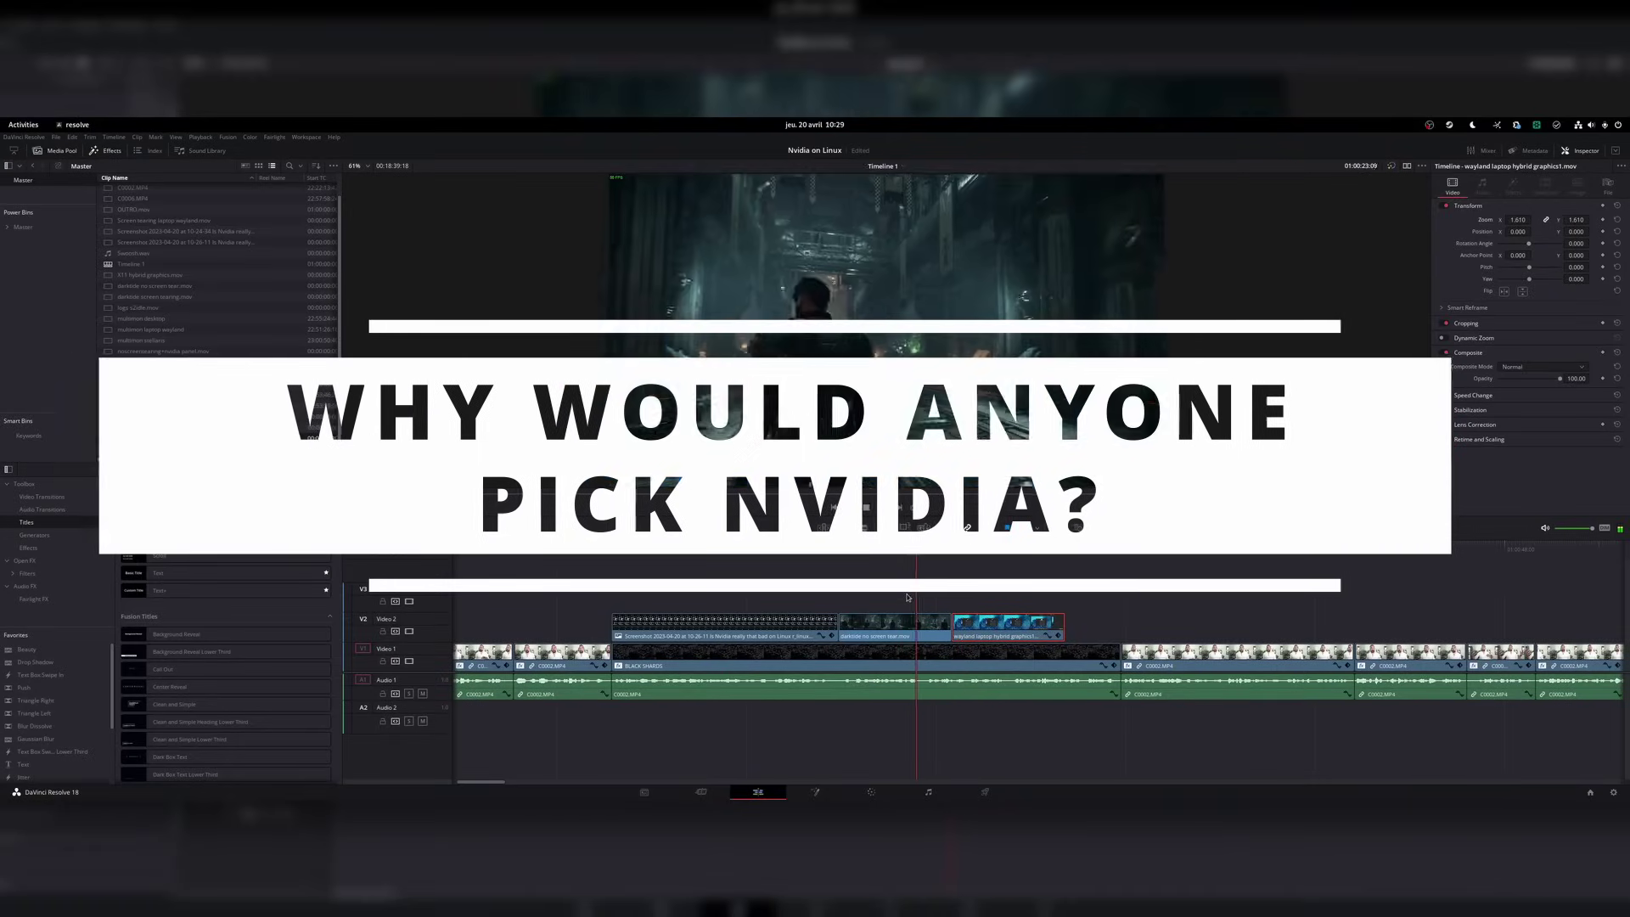
- Scrub the Resolve timeline to 01:00:26:11, play from there, and toggle the preview between 100% and fit
drag(951, 548, 905, 546)
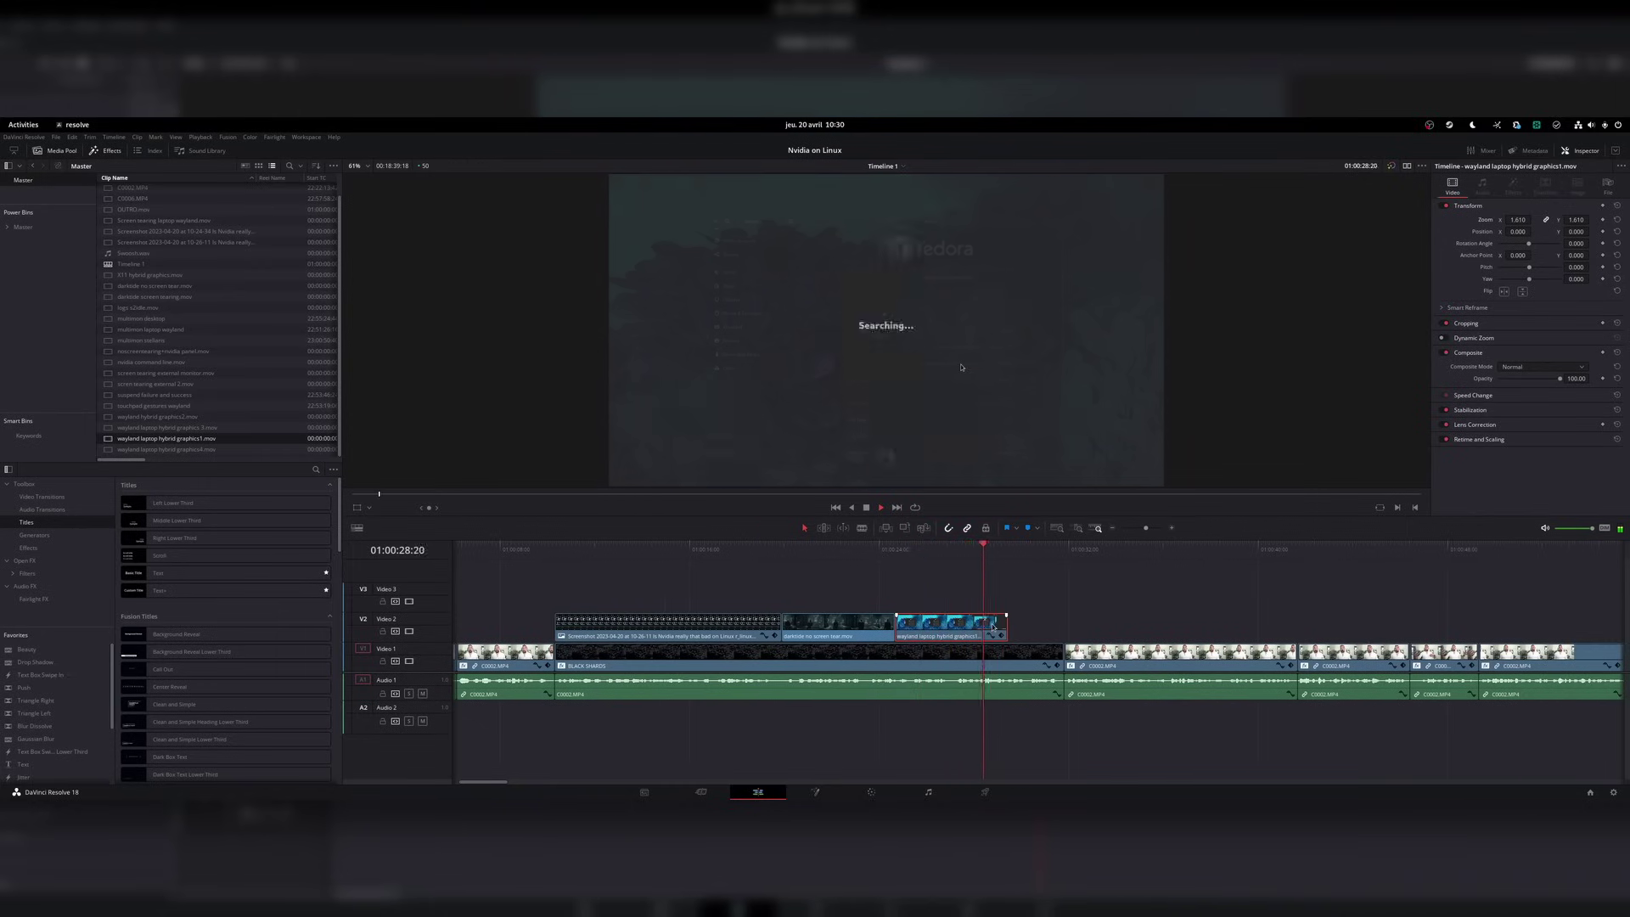
click(962, 577)
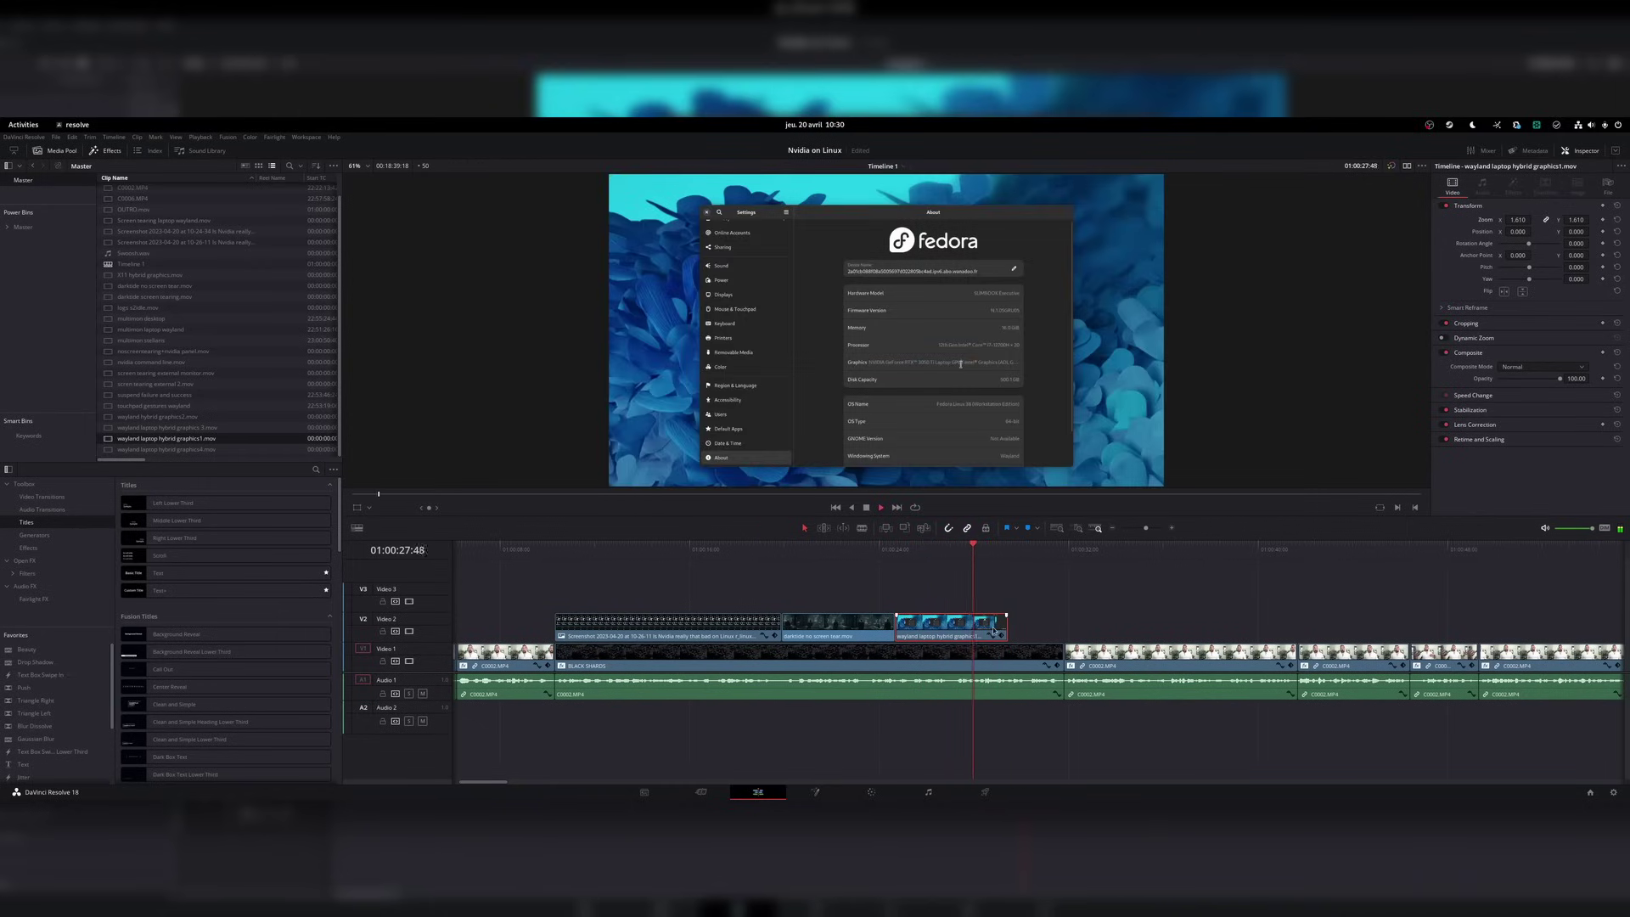
click(930, 563)
key(space)
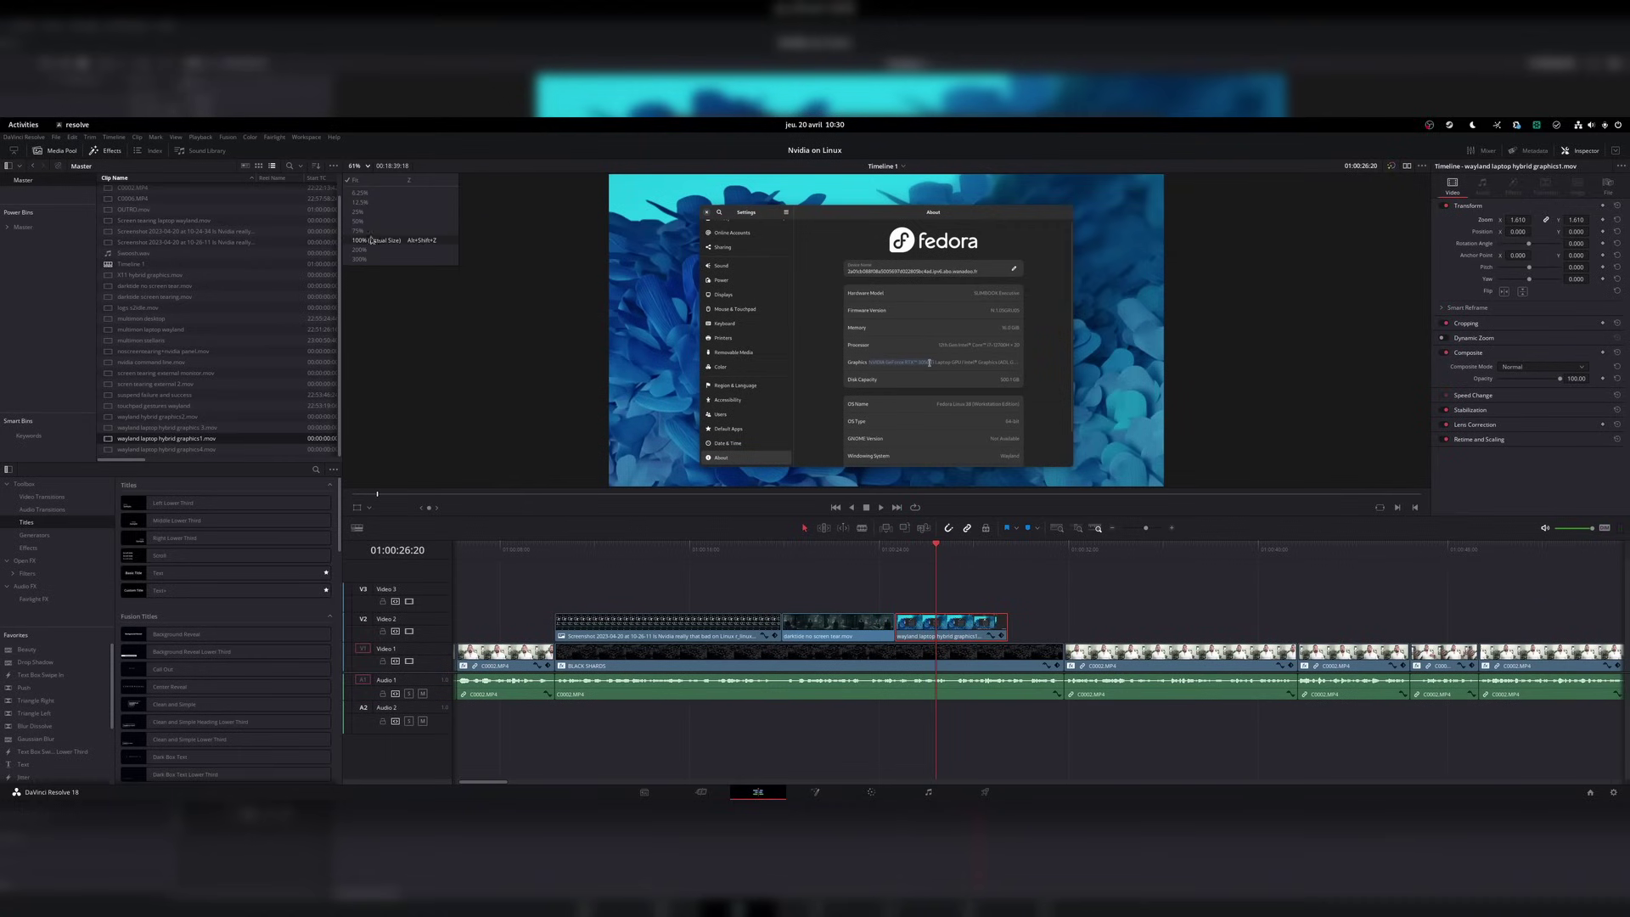
click(371, 242)
click(356, 180)
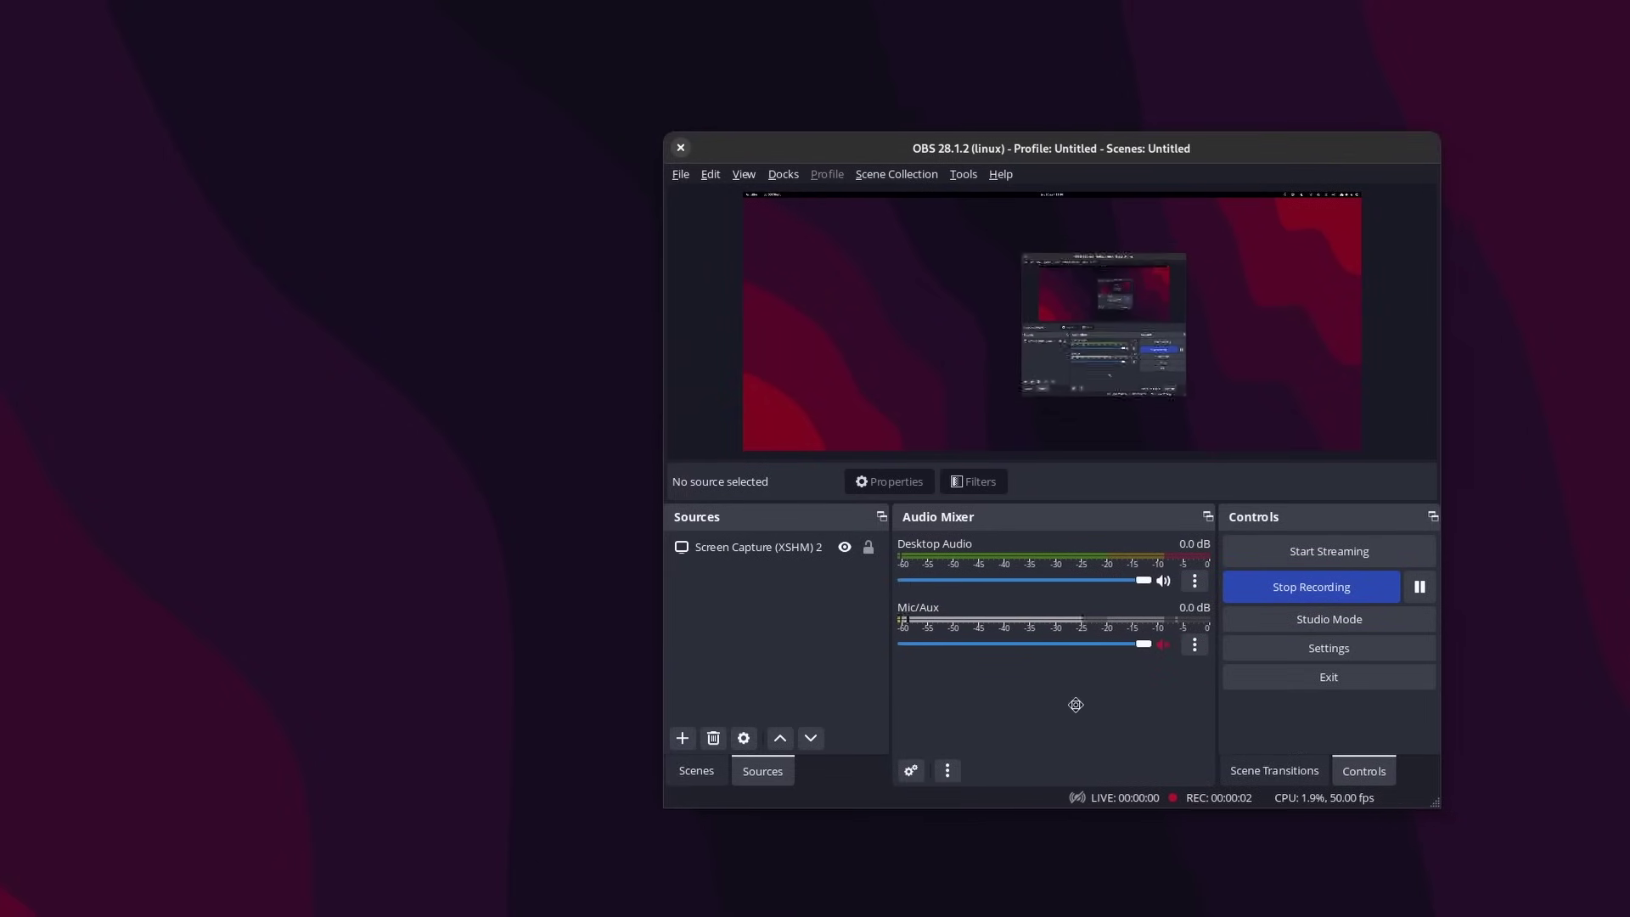
- Move the OBS window left and show its Video, then Output settings pages
drag(1073, 702, 825, 656)
click(1079, 599)
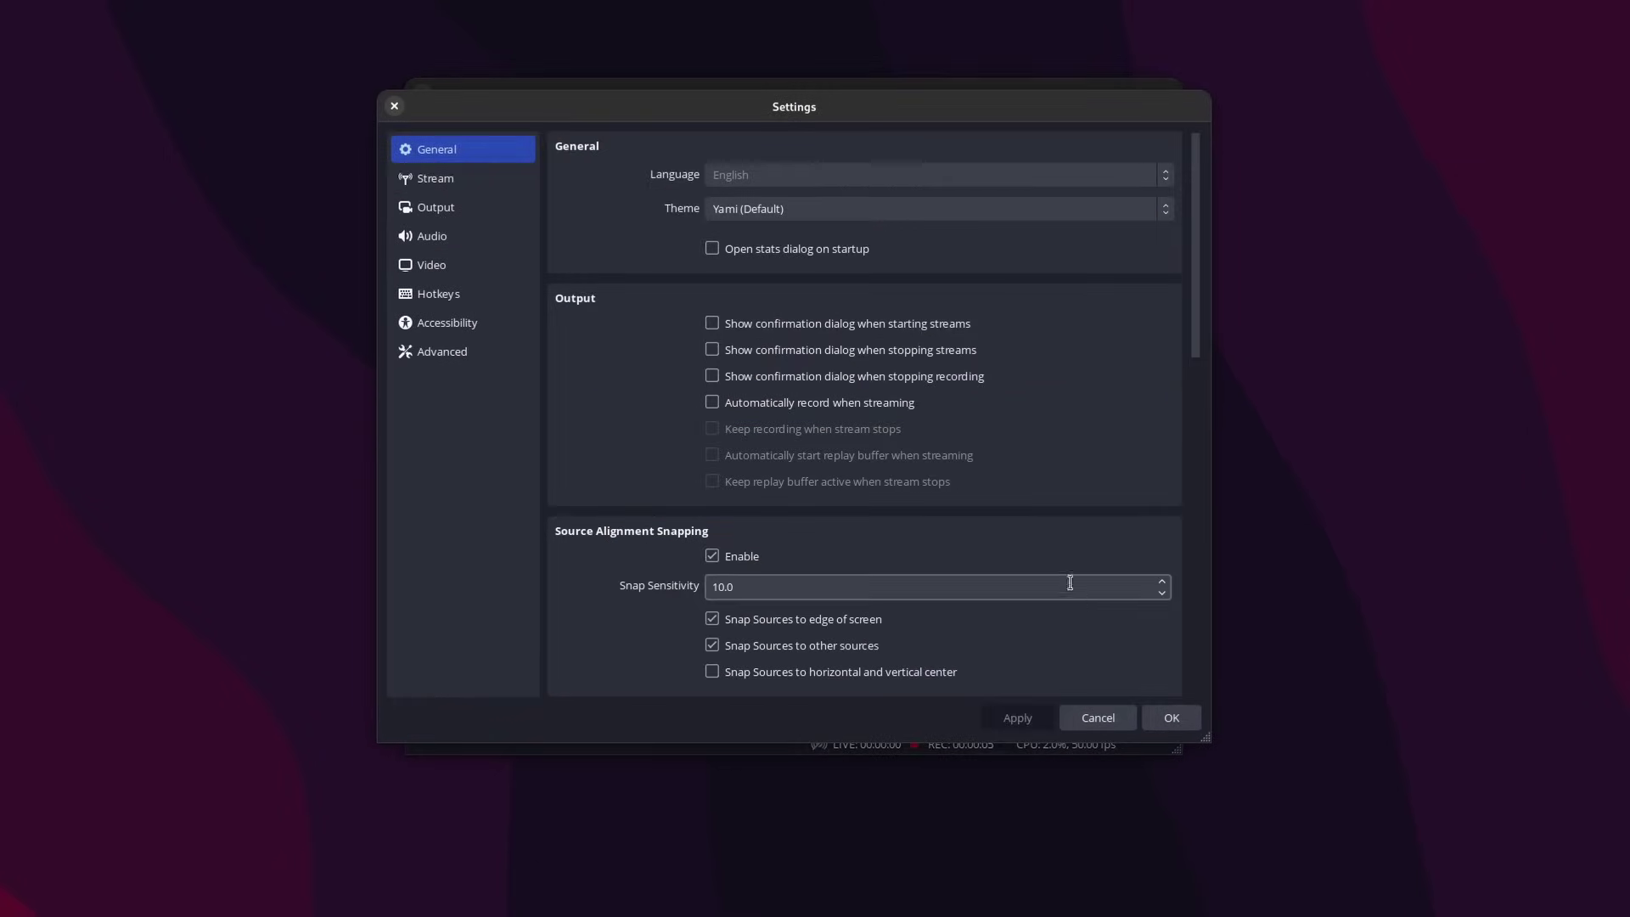
click(450, 266)
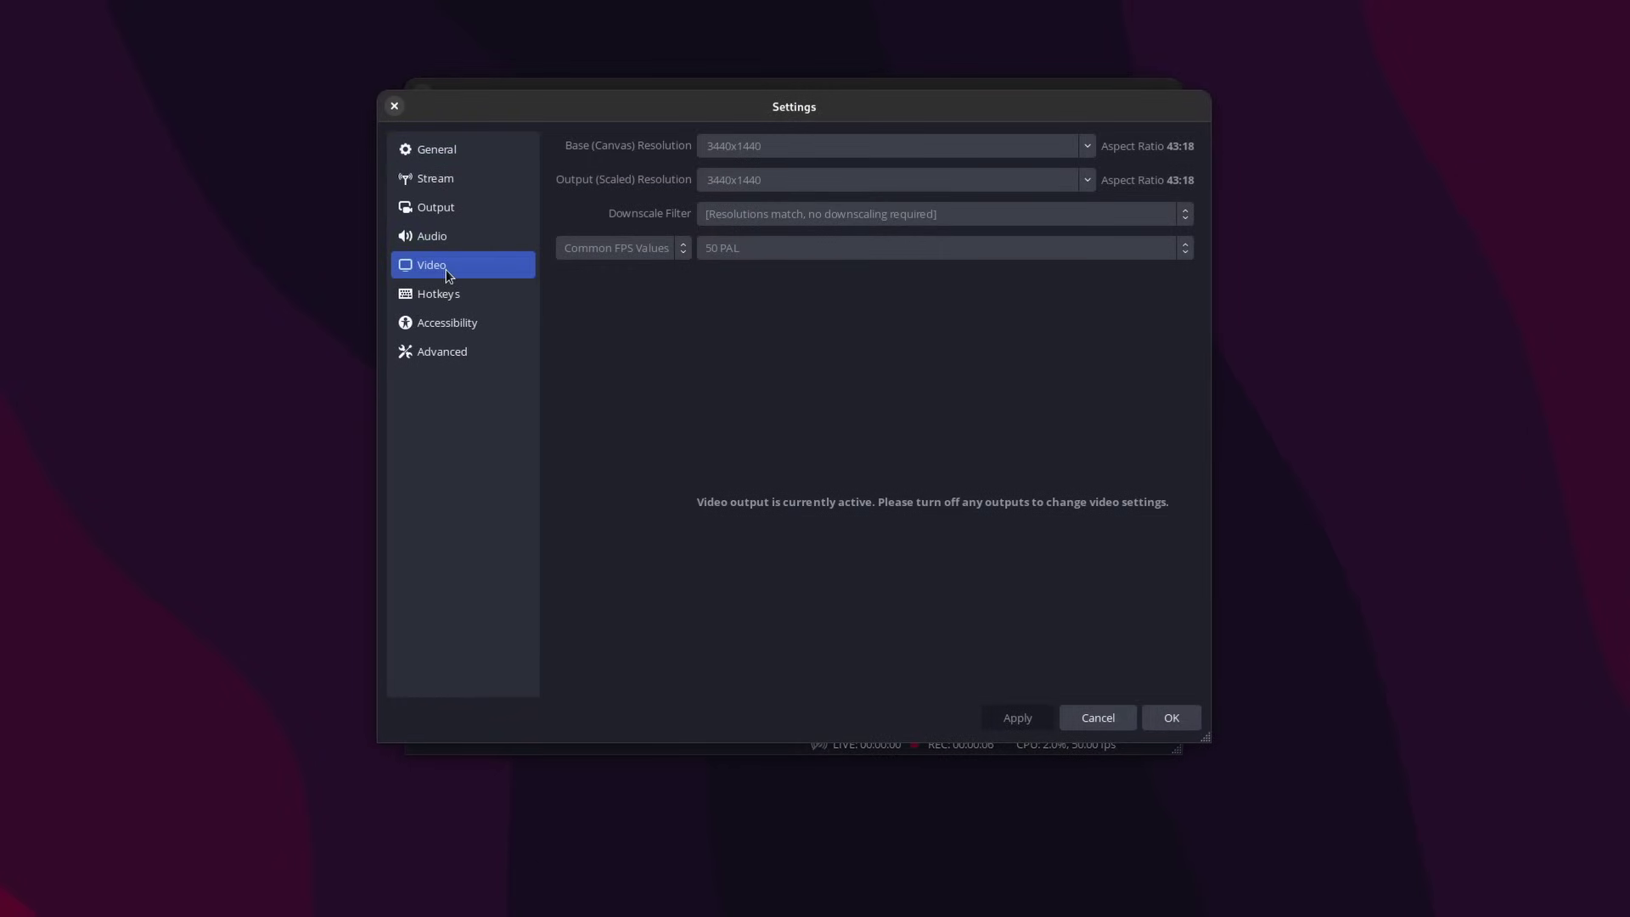
click(446, 212)
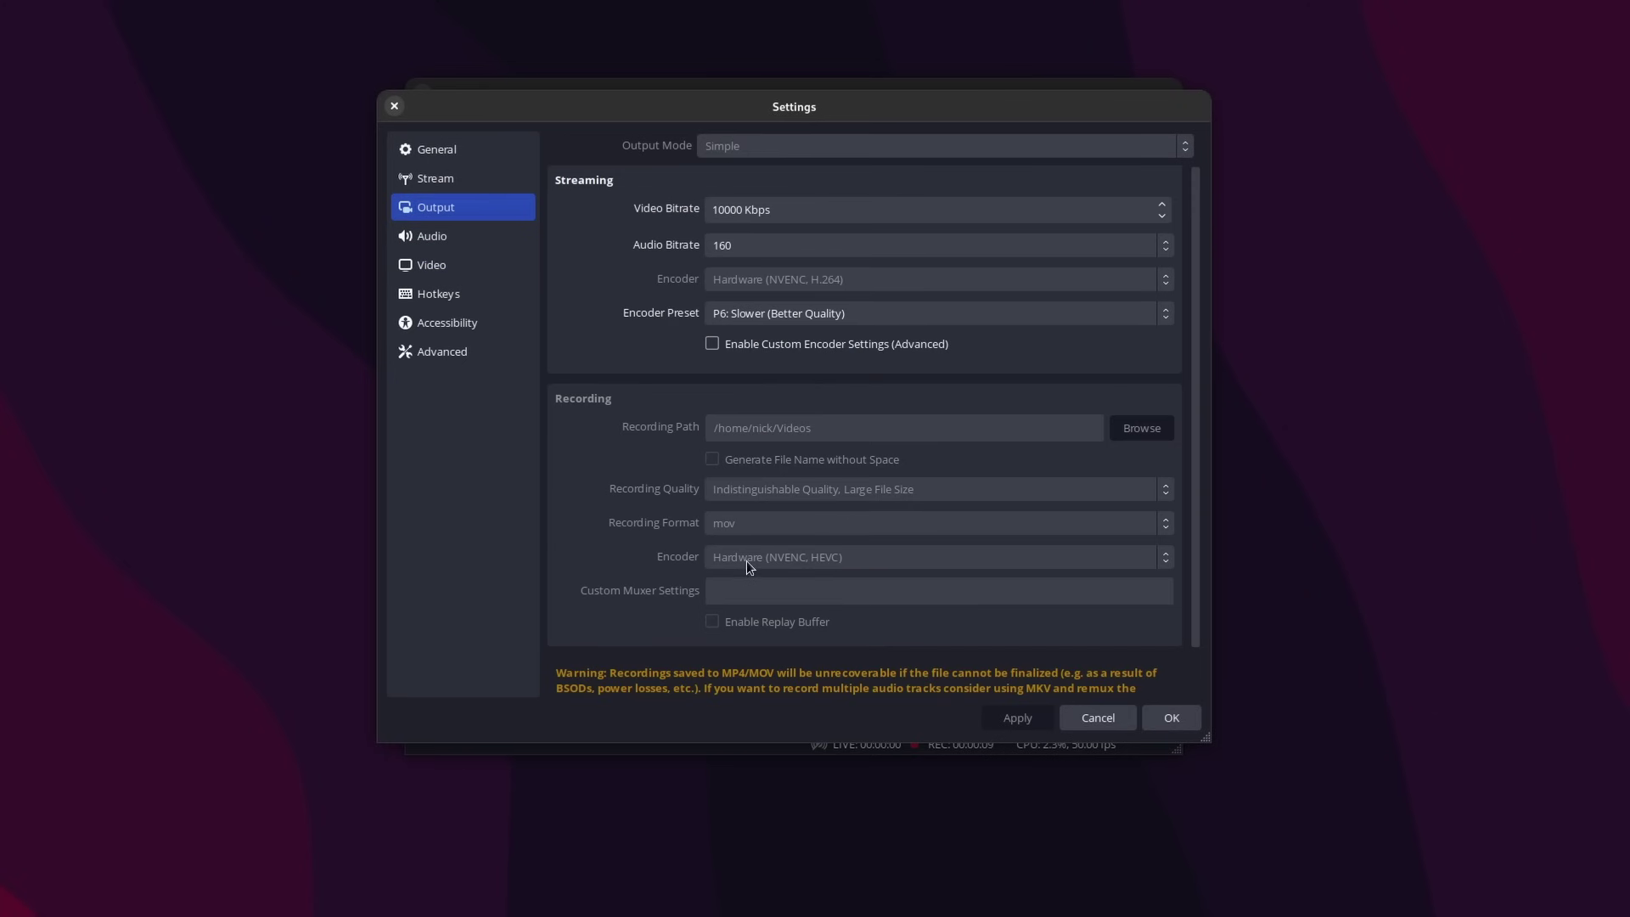